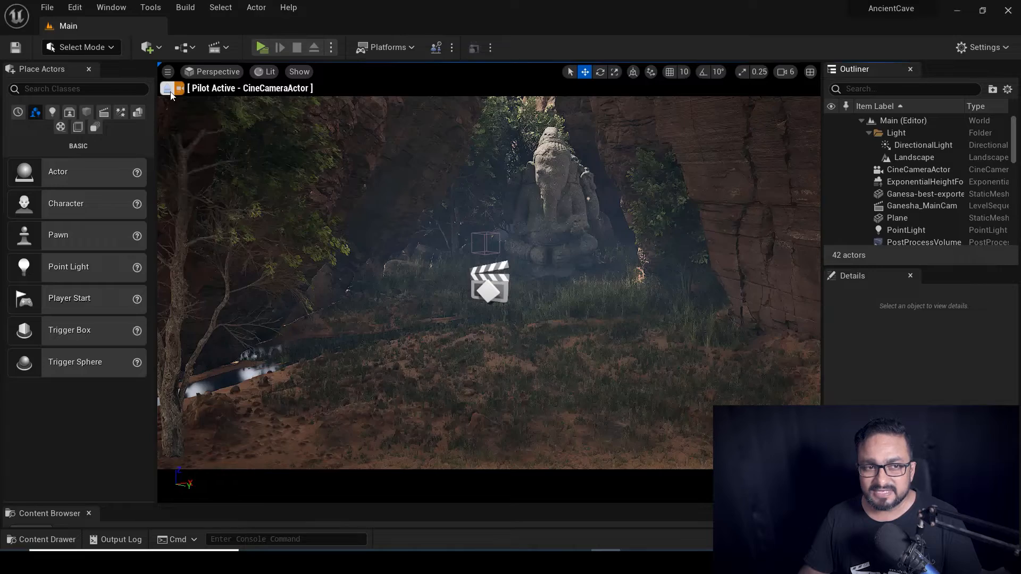
# Fly back out of the cave and swing around toward the cave mouth.
pyautogui.press('s')
pyautogui.moveTo(548, 261); pyautogui.dragTo(548, 260, button='right')
pyautogui.keyDown('alt'); pyautogui.moveTo(489, 282); pyautogui.dragTo(492, 305); pyautogui.keyUp('alt')
pyautogui.press('w')
pyautogui.moveTo(491, 306); pyautogui.dragTo(463, 68, button='right')
# Select and frame the Ganesha statue, then orbit it from several close angles.
pyautogui.click(527, 129)
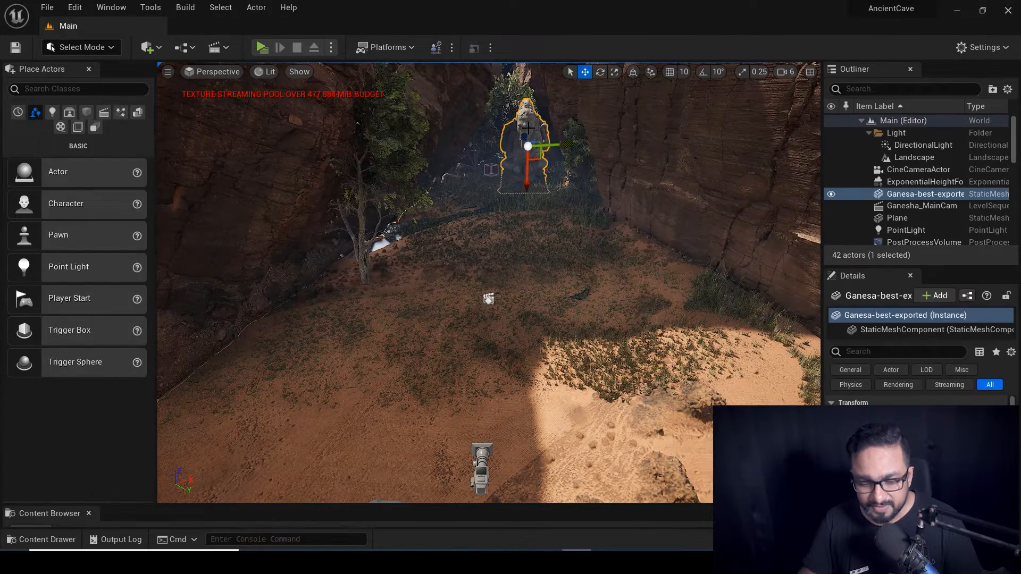
pyautogui.press('f')
pyautogui.moveTo(535, 137)
pyautogui.keyDown('alt'); pyautogui.mouseDown()
pyautogui.moveTo(436, 144)
pyautogui.moveTo(532, 120)
pyautogui.moveTo(538, 130)
pyautogui.mouseUp(); pyautogui.keyUp('alt')
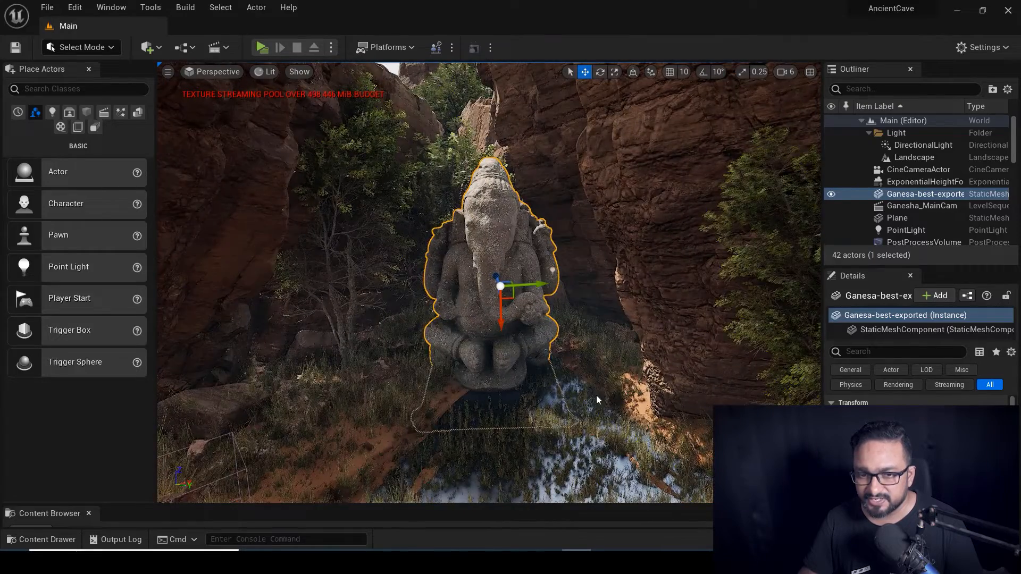
pyautogui.keyDown('alt'); pyautogui.moveTo(596, 396); pyautogui.dragTo(531, 396, button='right'); pyautogui.keyUp('alt')
pyautogui.keyDown('alt'); pyautogui.moveTo(527, 390); pyautogui.dragTo(533, 429); pyautogui.keyUp('alt')
pyautogui.keyDown('alt'); pyautogui.moveTo(533, 429); pyautogui.dragTo(596, 429, button='right'); pyautogui.keyUp('alt')
pyautogui.moveTo(528, 419)
pyautogui.keyDown('alt'); pyautogui.mouseDown()
pyautogui.moveTo(566, 412)
pyautogui.moveTo(526, 402)
pyautogui.mouseUp(); pyautogui.keyUp('alt')
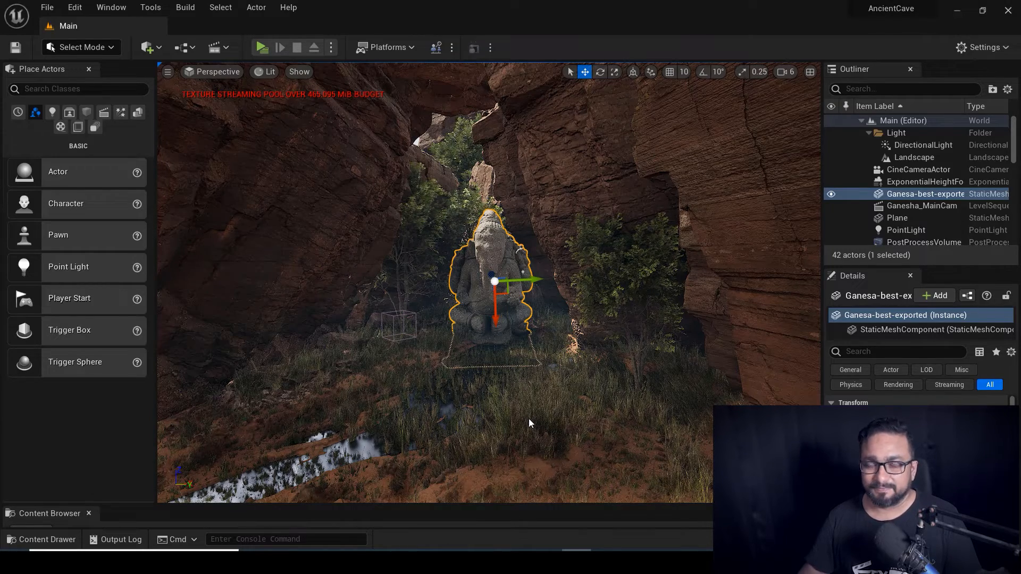
pyautogui.keyDown('alt'); pyautogui.moveTo(528, 419); pyautogui.dragTo(512, 419); pyautogui.keyUp('alt')
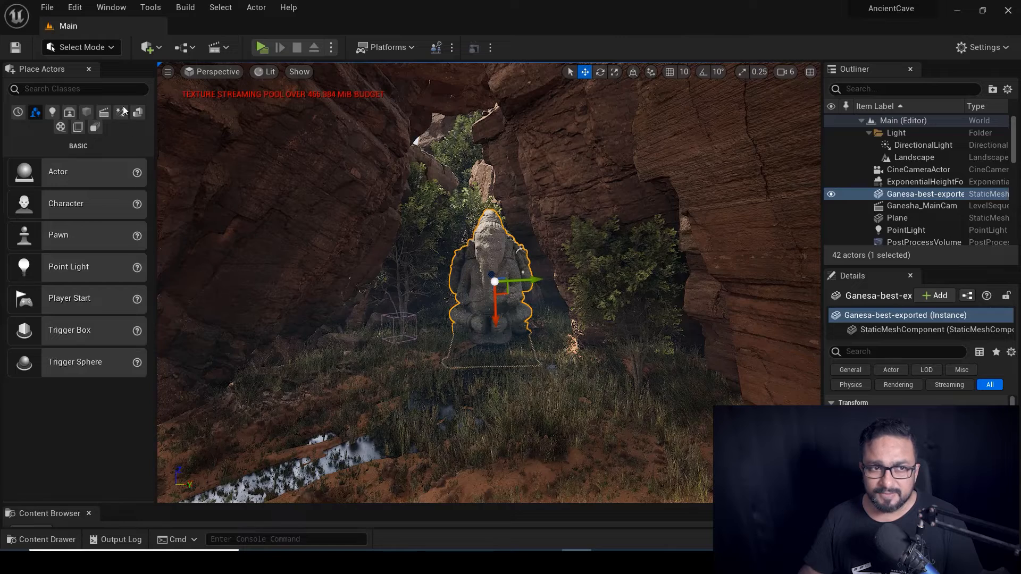
# Save the modified canyon level files and begin a new level.
pyautogui.click(46, 7)
pyautogui.click(77, 161)
pyautogui.click(47, 8)
pyautogui.click(59, 40)
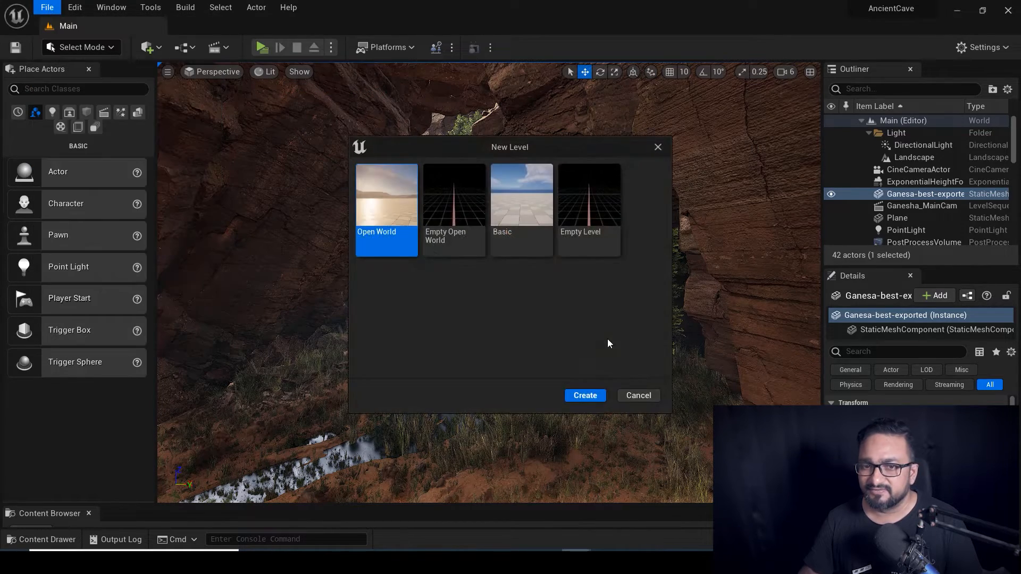
# Create a level from the Basic template and view its floor and lighting actors.
pyautogui.moveTo(544, 144); pyautogui.dragTo(574, 147)
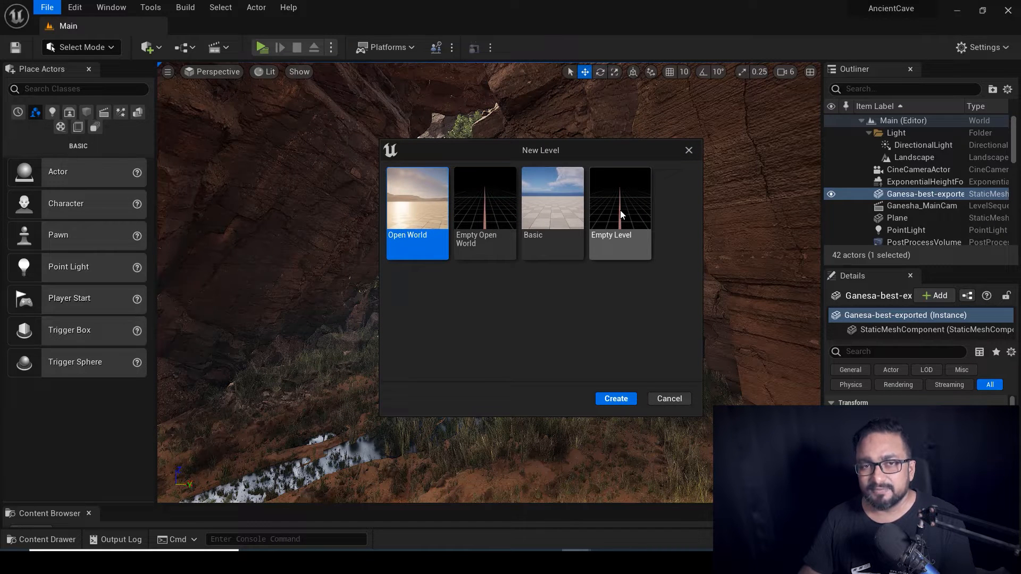
pyautogui.click(550, 203)
pyautogui.click(615, 399)
pyautogui.keyDown('alt'); pyautogui.moveTo(489, 312); pyautogui.dragTo(489, 362); pyautogui.keyUp('alt')
pyautogui.moveTo(490, 312)
pyautogui.keyDown('alt'); pyautogui.mouseDown(button='right')
pyautogui.moveTo(425, 312)
pyautogui.moveTo(511, 312)
pyautogui.moveTo(479, 312)
pyautogui.mouseUp(button='right'); pyautogui.keyUp('alt')
pyautogui.keyDown('alt'); pyautogui.moveTo(501, 276); pyautogui.dragTo(511, 298); pyautogui.keyUp('alt')
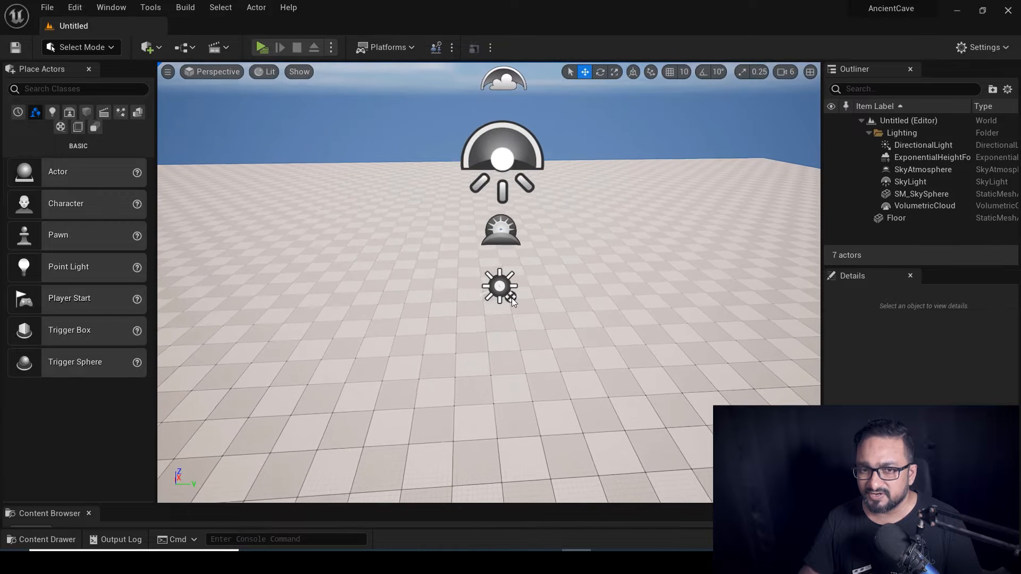
pyautogui.click(502, 141)
pyautogui.click(500, 81)
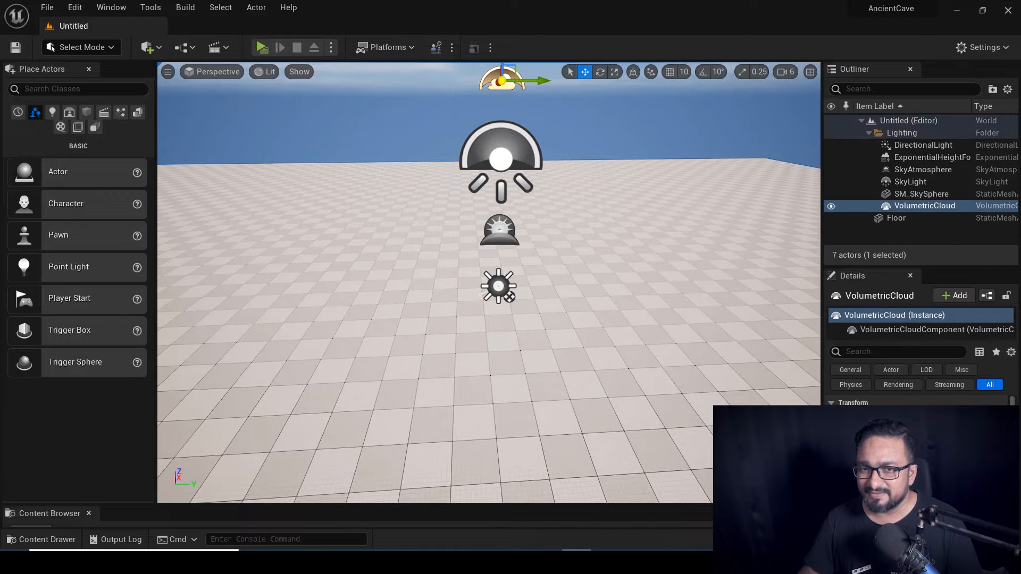
pyautogui.click(507, 230)
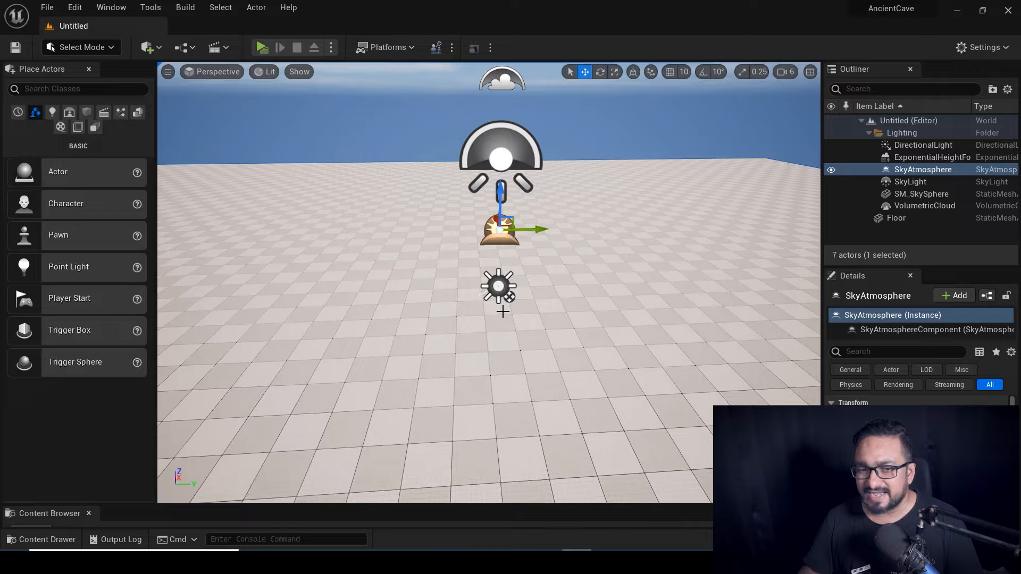
pyautogui.click(501, 290)
pyautogui.press('s')
pyautogui.moveTo(546, 324); pyautogui.dragTo(547, 324, button='right')
pyautogui.scroll(2, 614, 318)
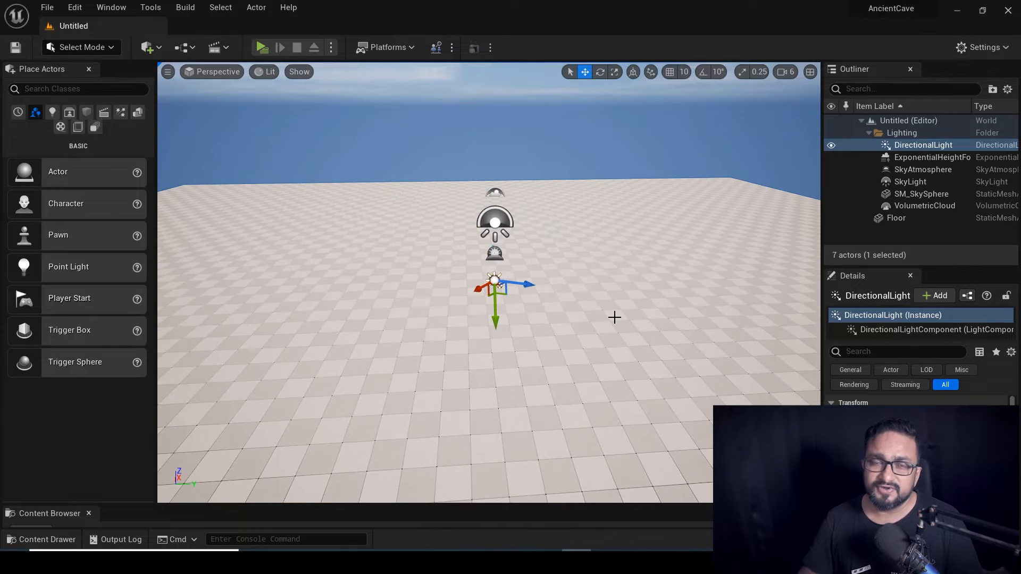
pyautogui.moveTo(614, 317); pyautogui.dragTo(414, 307, button='right')
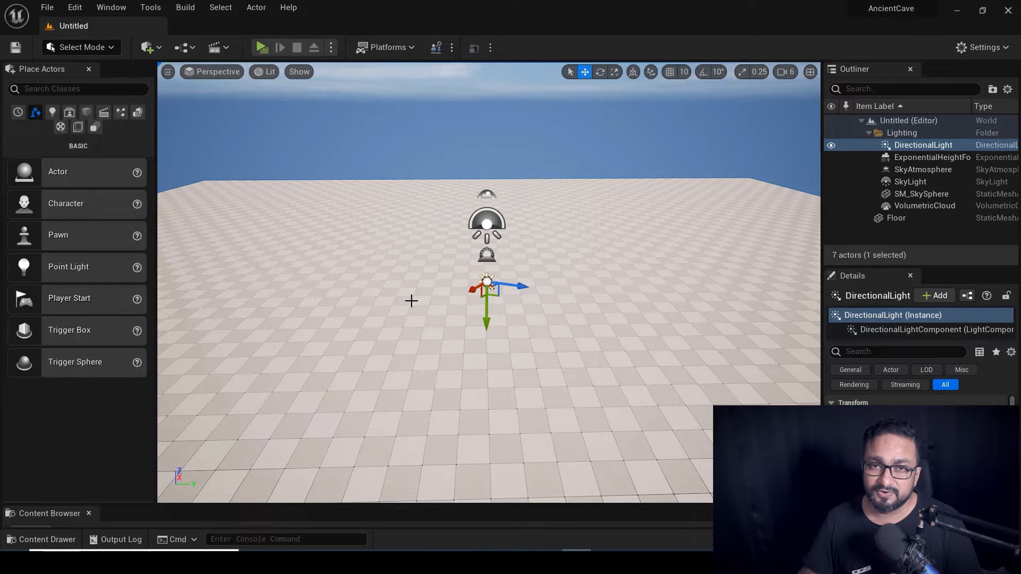
pyautogui.hotkey('ctrl', 'space')
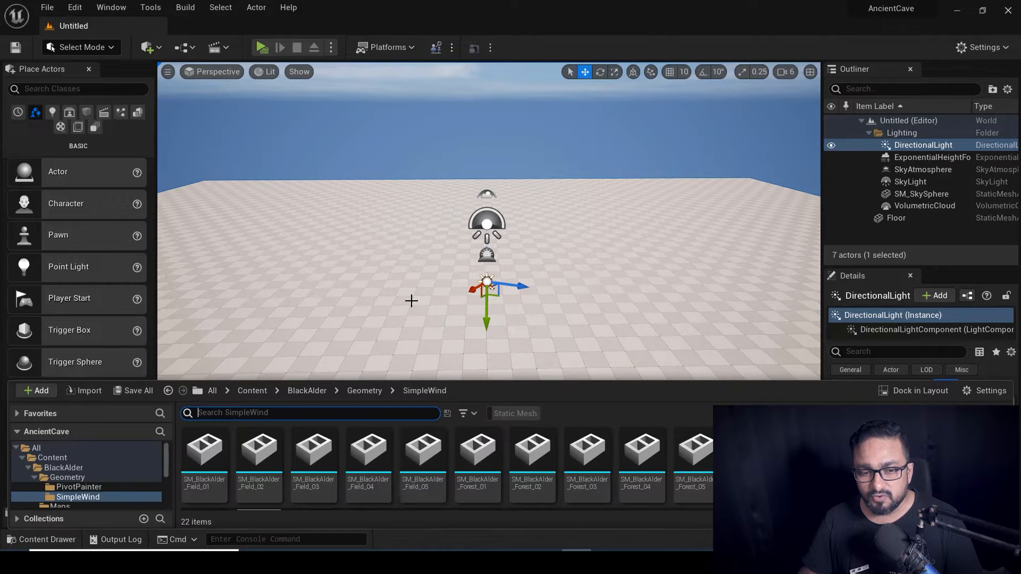
# Enlarge the Content Drawer to show more Black Alder SimpleWind mesh thumbnails.
pyautogui.moveTo(203, 379); pyautogui.dragTo(208, 304)
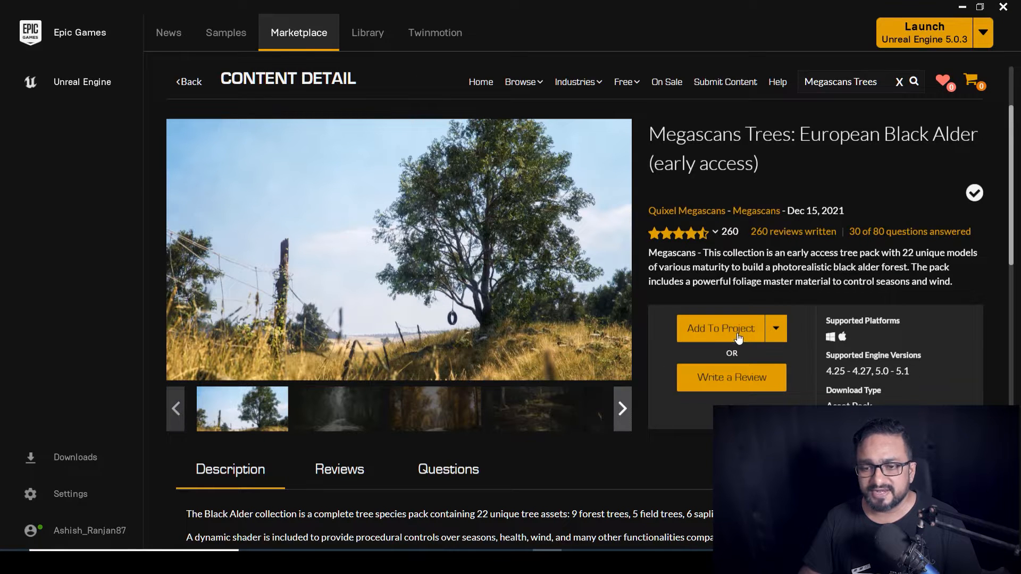
# Minimize the Epic Games Launcher and reopen the editor's Content Drawer with Ctrl+Space.
pyautogui.click(963, 7)
pyautogui.hotkey('ctrl', 'space')
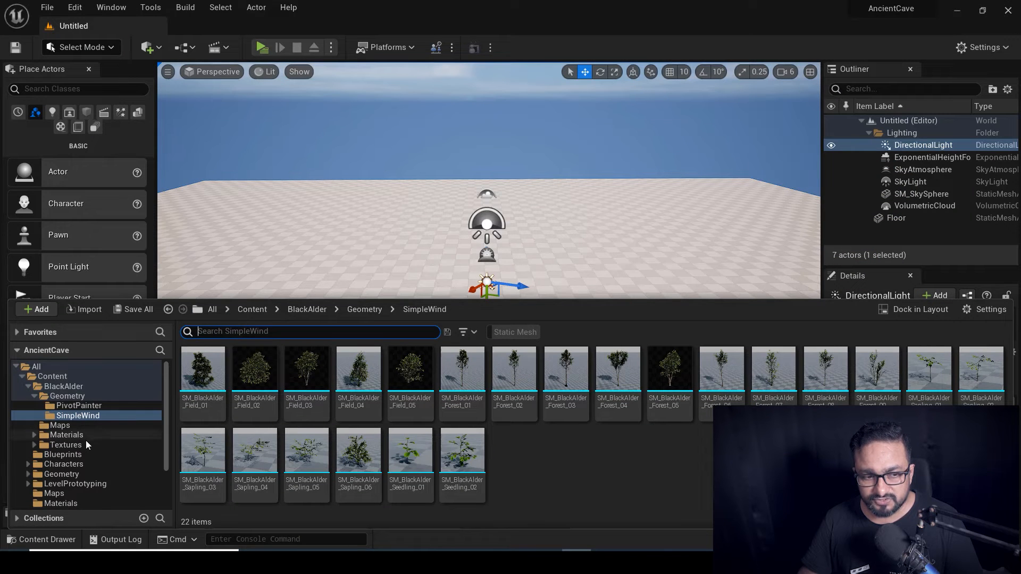
# Browse the Geometry rocks and the Static Mesh-filtered Megascans assets, then close the drawer.
pyautogui.click(74, 474)
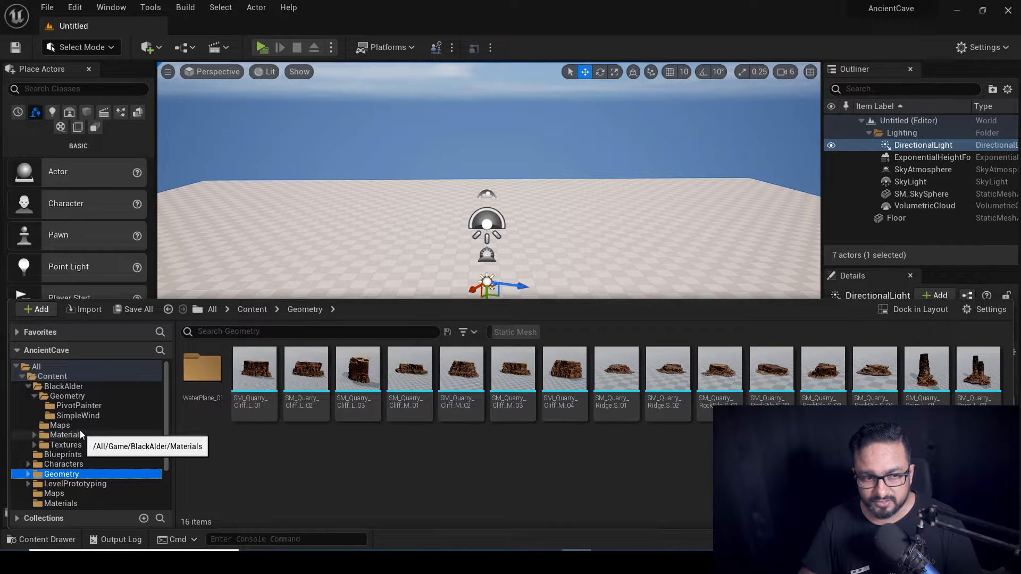
pyautogui.scroll(-1, 97, 451)
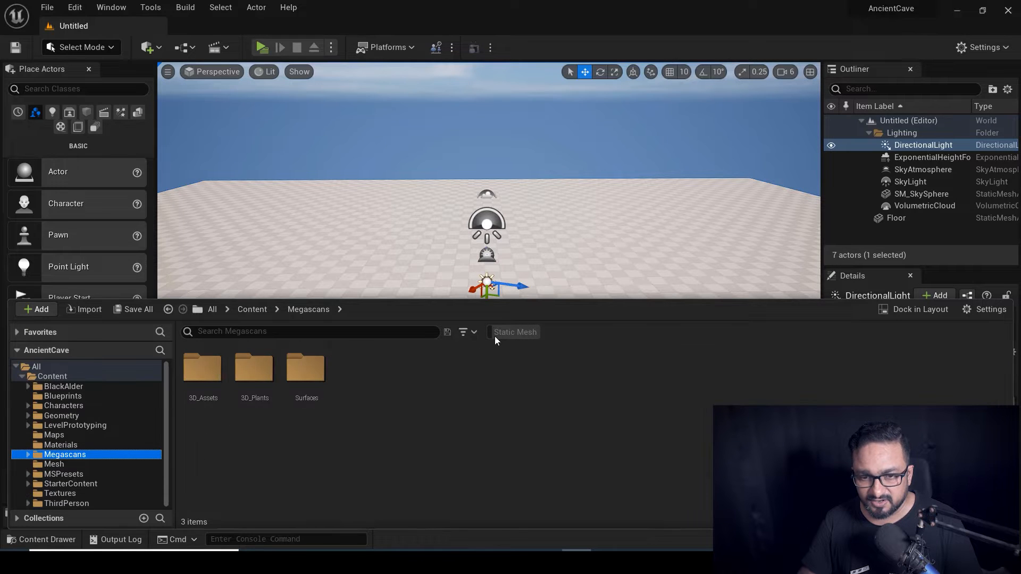
pyautogui.click(499, 332)
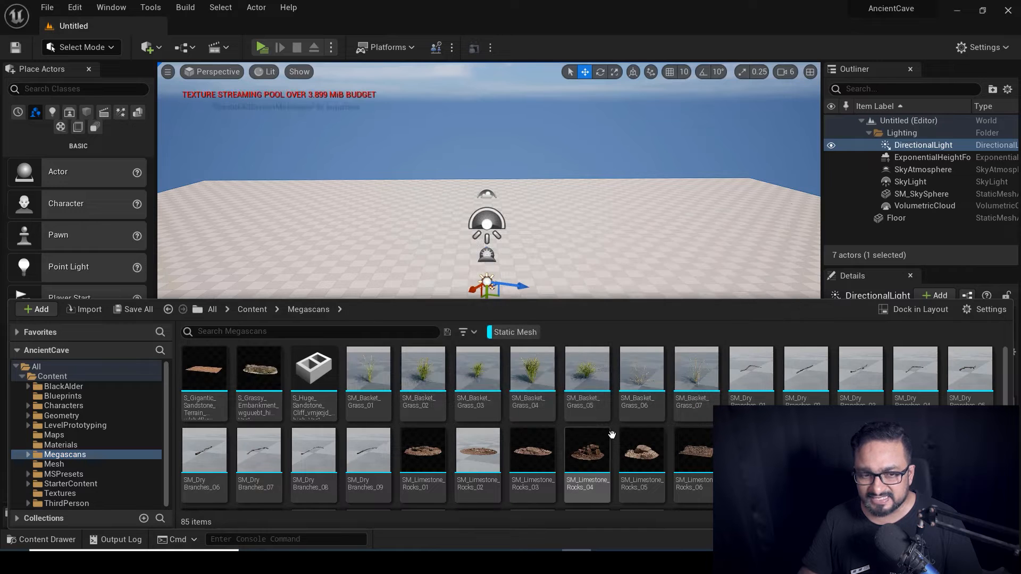
pyautogui.moveTo(693, 452)
pyautogui.scroll(-1, 694, 452)
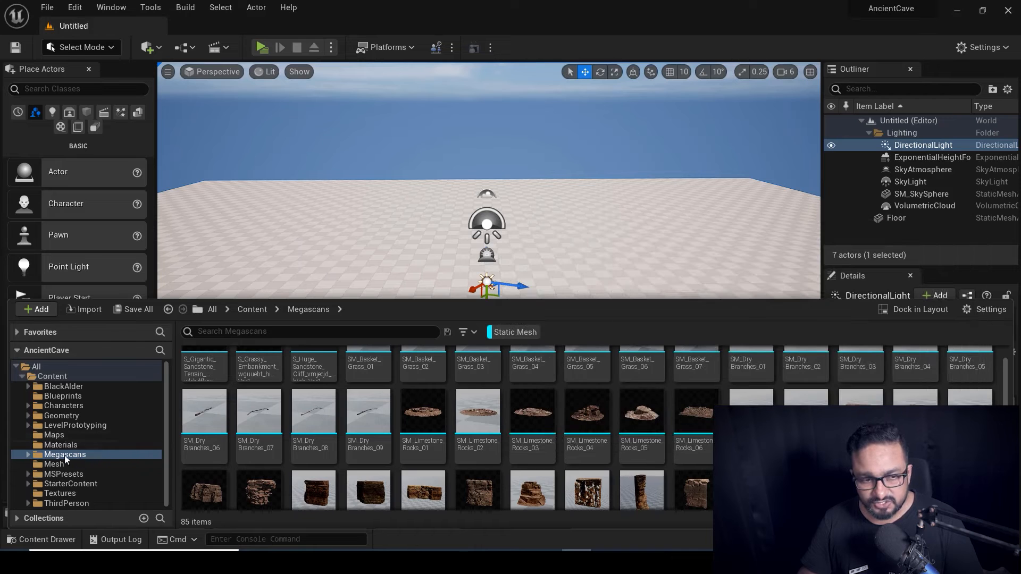
pyautogui.click(460, 339)
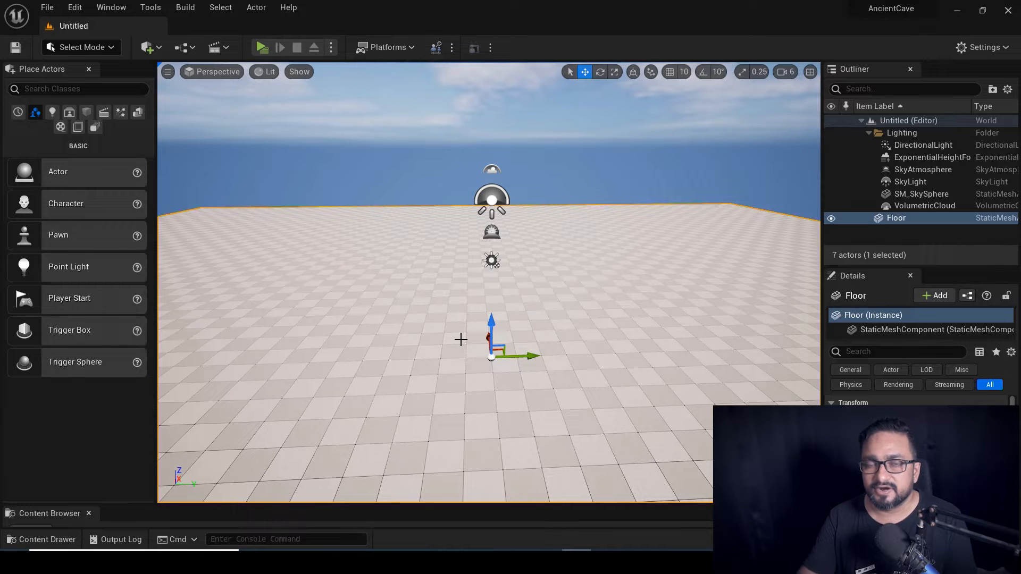
# Drag SM_Quarry_Cliff_03 from the Megascans folder onto the floor beside the lights.
pyautogui.moveTo(458, 349); pyautogui.dragTo(441, 352, button='right')
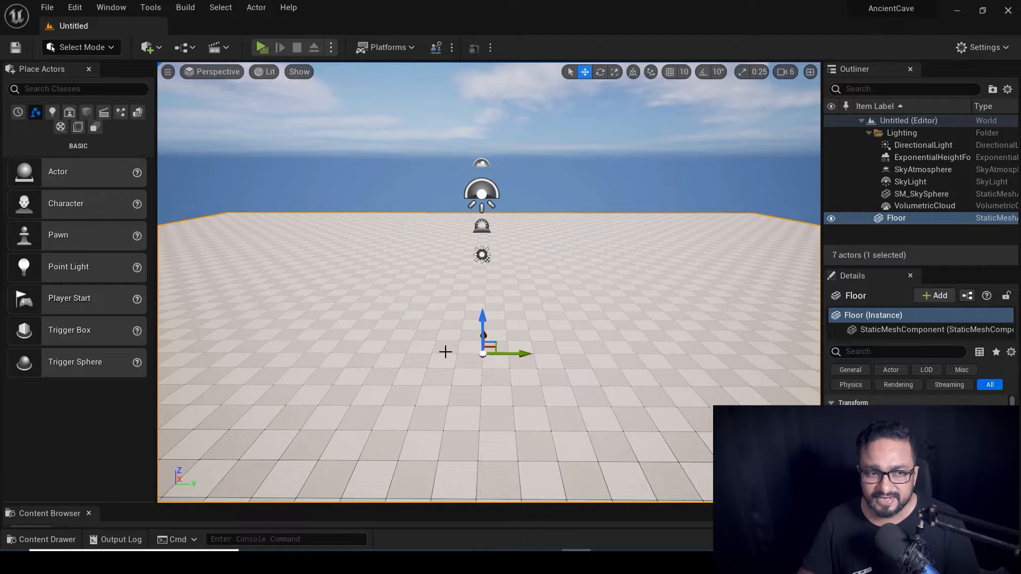
pyautogui.hotkey('ctrl', 'space')
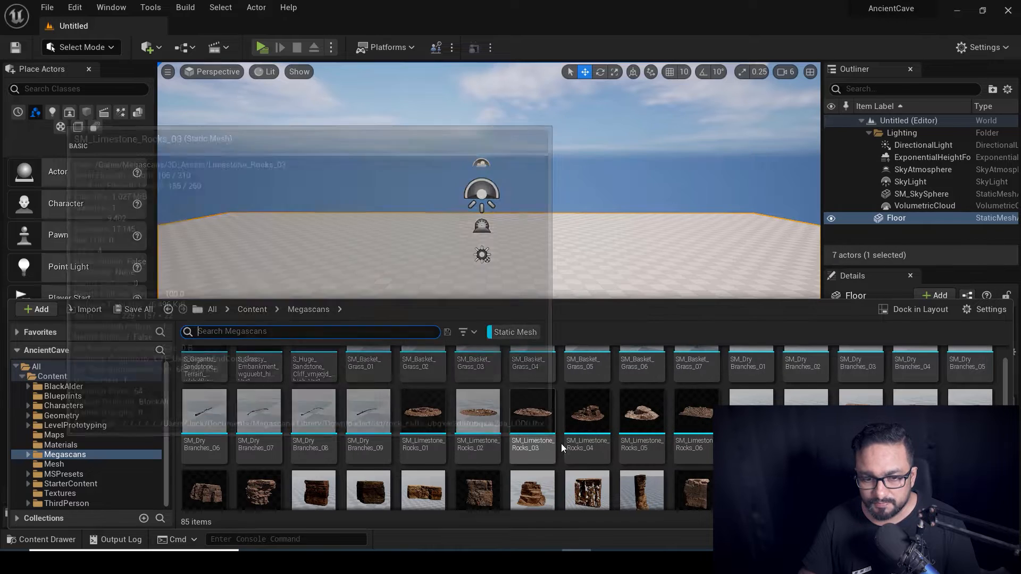
pyautogui.scroll(-1, 343, 481)
pyautogui.moveTo(314, 473); pyautogui.dragTo(412, 290)
pyautogui.moveTo(489, 282)
pyautogui.mouseDown(button='right')
pyautogui.moveTo(478, 319)
pyautogui.moveTo(489, 284)
pyautogui.mouseUp(button='right')
pyautogui.moveTo(442, 360); pyautogui.dragTo(468, 362, button='right')
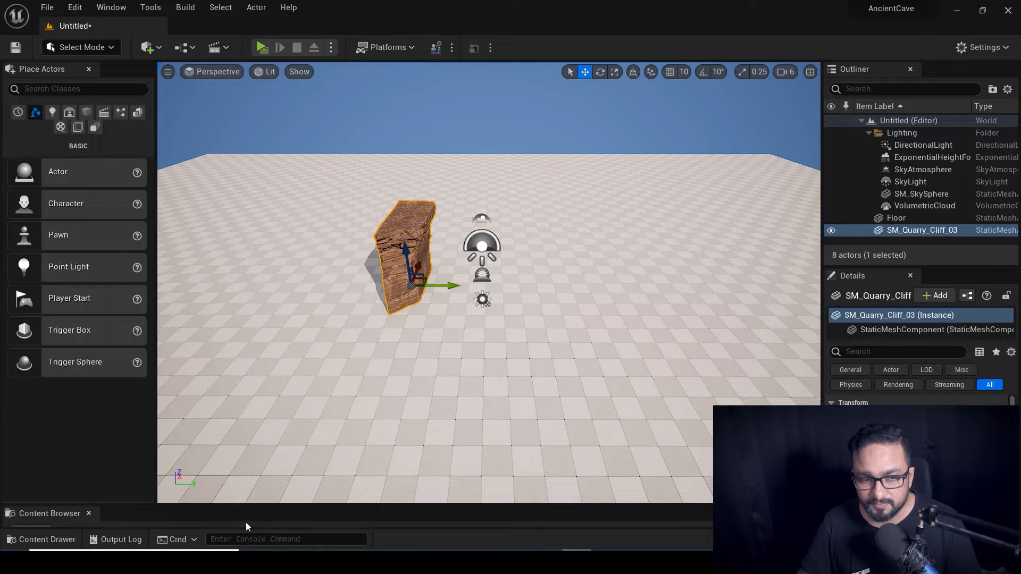
# Remove the Static Mesh filter, open Characters > Mannequins > Meshes, and drop SKM_Manny_Simple beside the rock.
pyautogui.hotkey('ctrl', 'b')
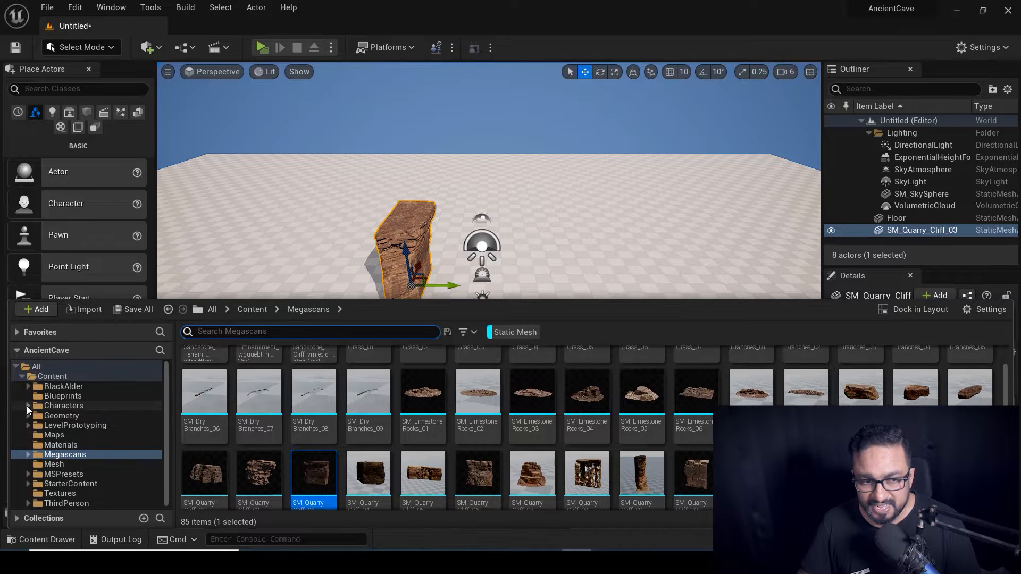
pyautogui.click(26, 406)
pyautogui.click(79, 415)
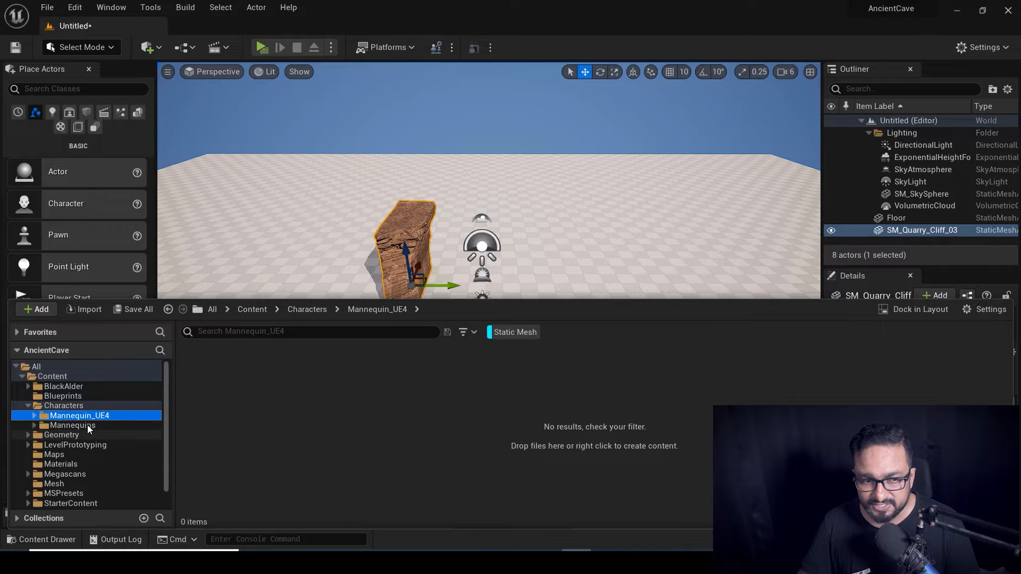
pyautogui.click(87, 425)
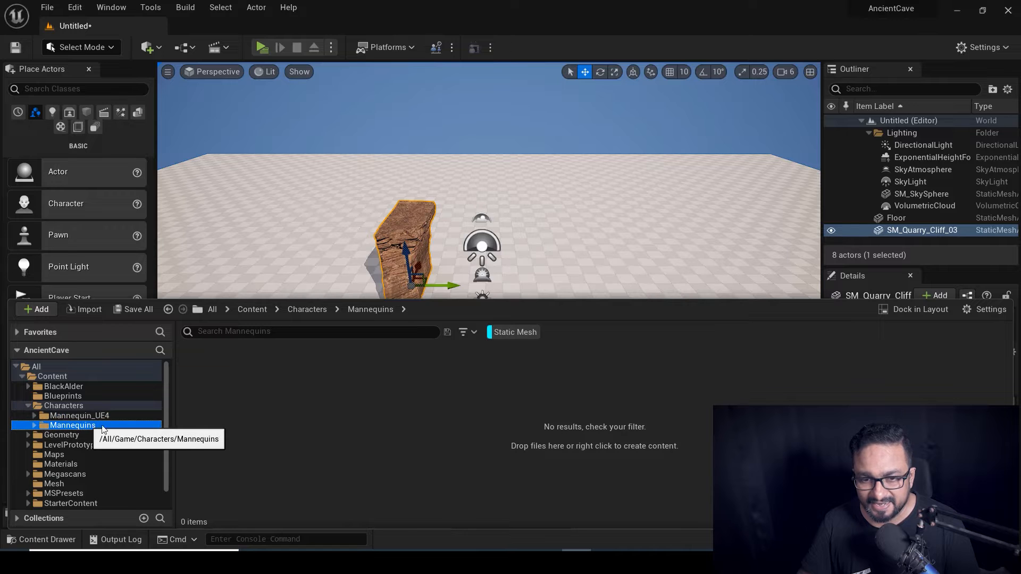
pyautogui.click(492, 334)
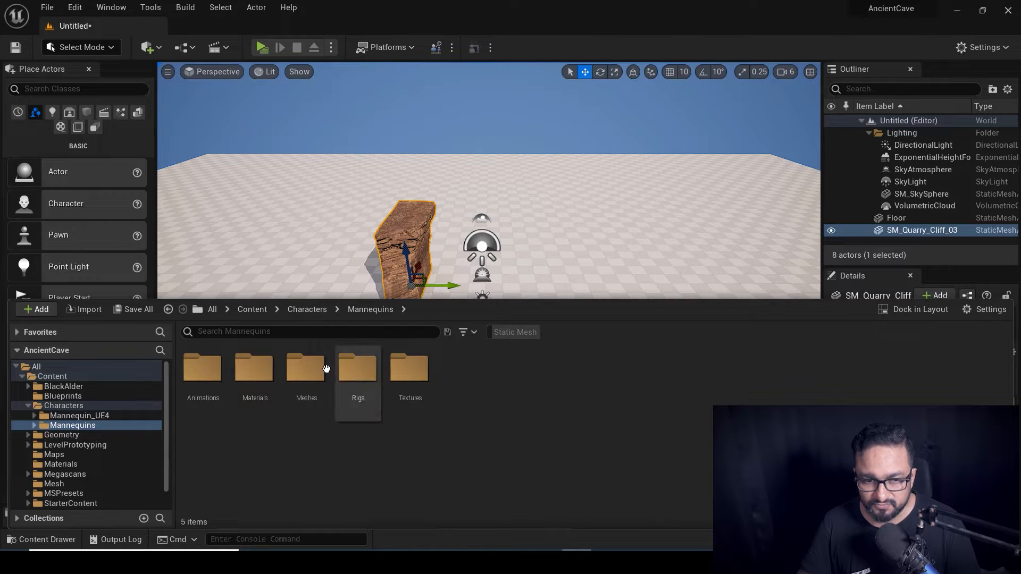
pyautogui.doubleClick(306, 368)
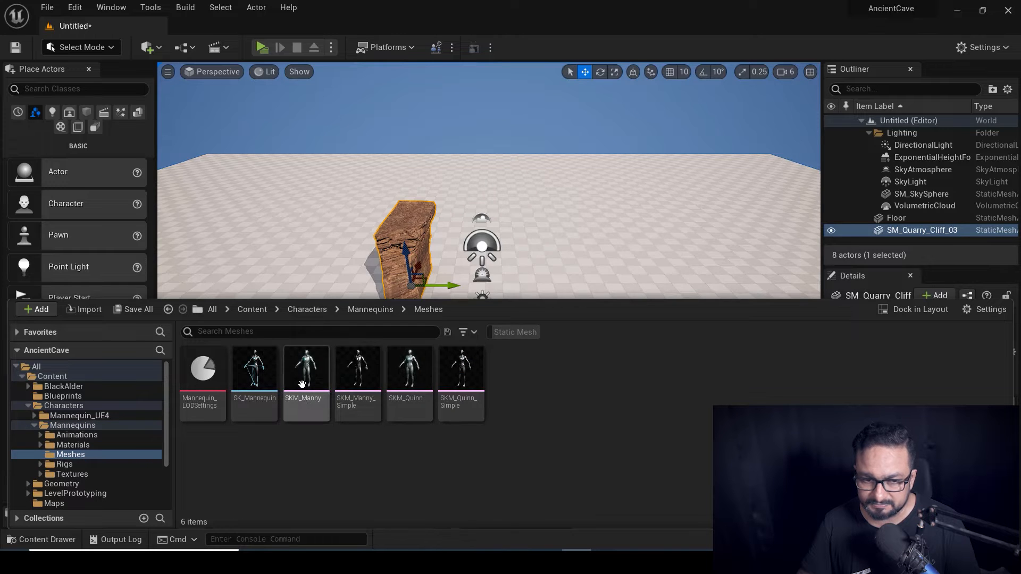
pyautogui.moveTo(357, 372); pyautogui.dragTo(482, 250)
pyautogui.moveTo(481, 250); pyautogui.dragTo(502, 259, button='right')
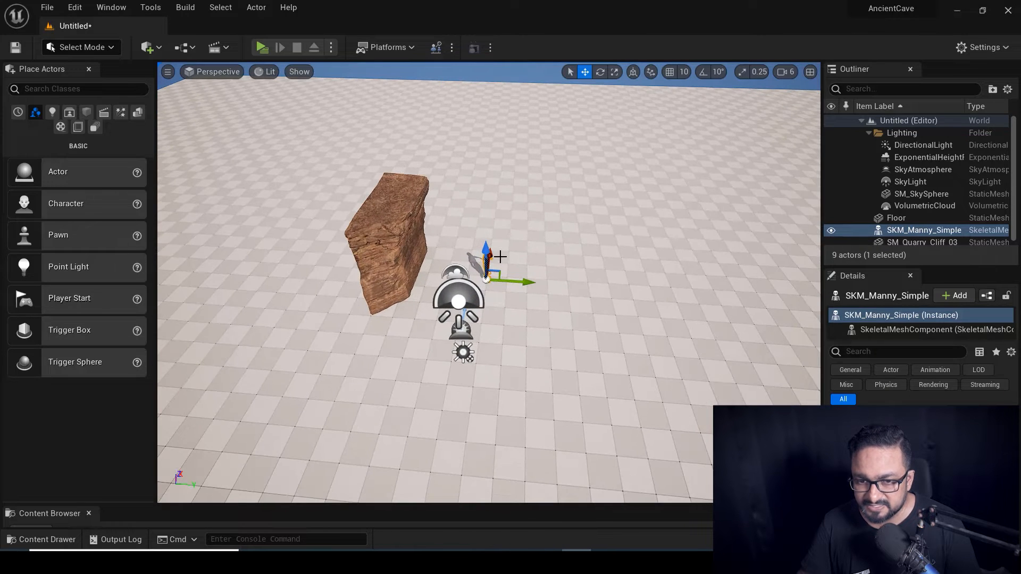
pyautogui.moveTo(563, 321); pyautogui.dragTo(521, 297, button='right')
# Move the mannequin nearer the camera and turn it about 27 degrees.
pyautogui.moveTo(534, 276); pyautogui.dragTo(470, 362)
pyautogui.press('e')
pyautogui.moveTo(451, 424)
pyautogui.mouseDown(button='right')
pyautogui.moveTo(436, 394)
pyautogui.moveTo(451, 424)
pyautogui.mouseUp(button='right')
pyautogui.moveTo(479, 348); pyautogui.dragTo(487, 371)
pyautogui.moveTo(487, 371); pyautogui.dragTo(414, 285, button='right')
# Scale the SM_Quarry_Cliff_03 rock up into a tall cliff.
pyautogui.click(420, 284)
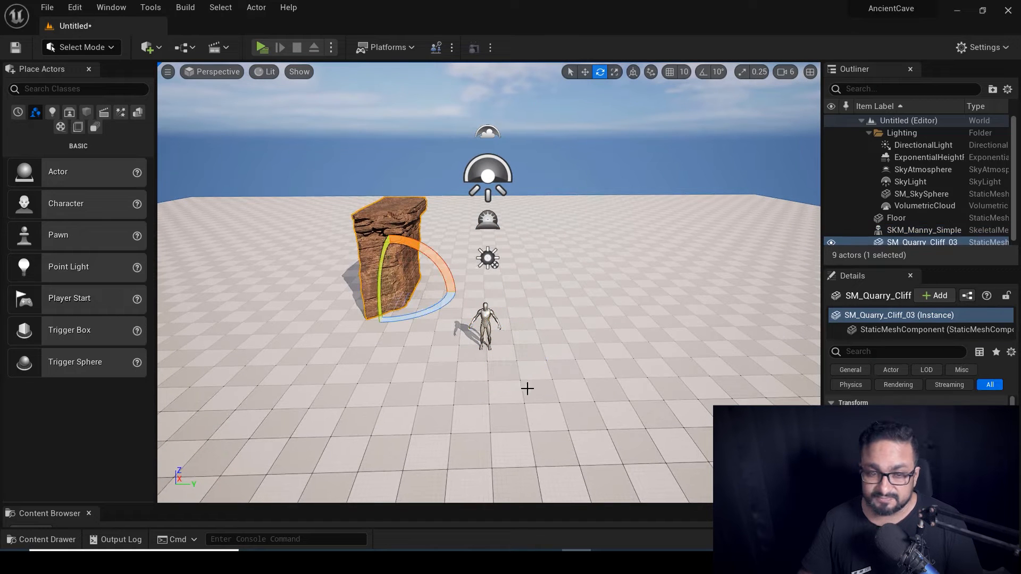
pyautogui.moveTo(518, 321); pyautogui.dragTo(519, 321, button='right')
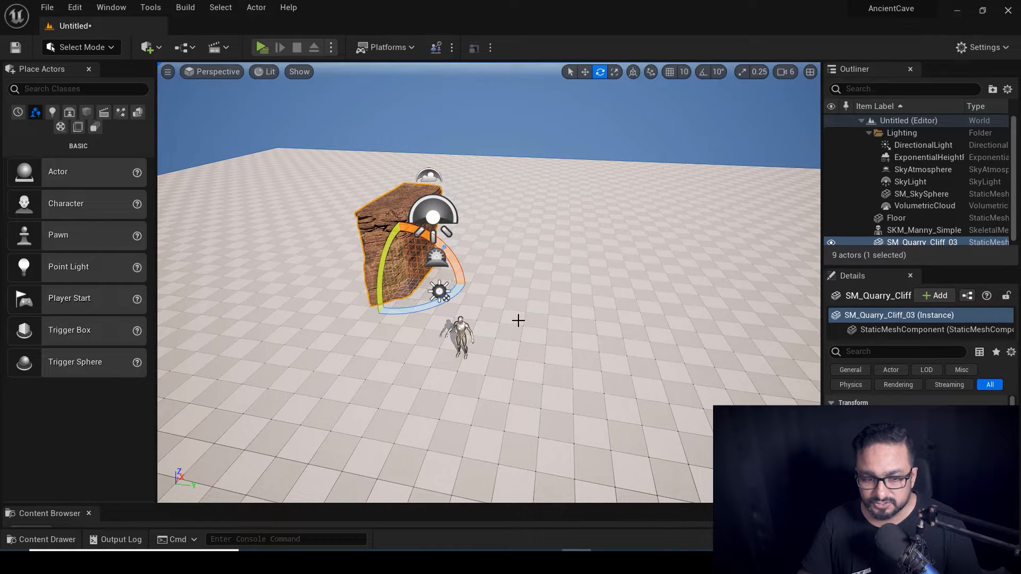
pyautogui.press('r')
pyautogui.moveTo(401, 287); pyautogui.dragTo(428, 260)
pyautogui.moveTo(506, 350); pyautogui.dragTo(484, 359, button='right')
pyautogui.press('w')
# Rotate the cliff rock so it leans at an angle.
pyautogui.moveTo(483, 370); pyautogui.dragTo(483, 370, button='right')
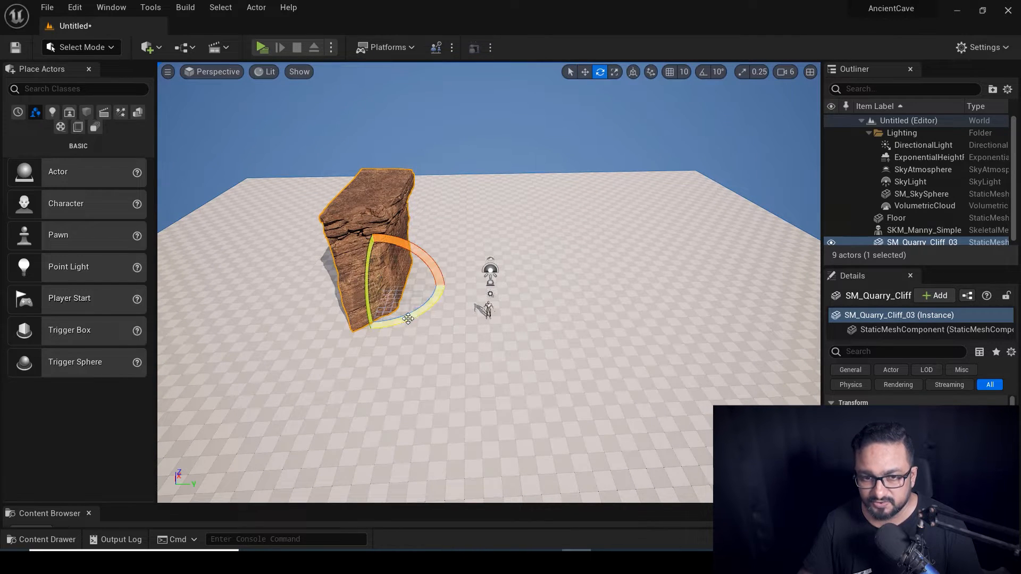
pyautogui.moveTo(412, 319); pyautogui.dragTo(412, 318)
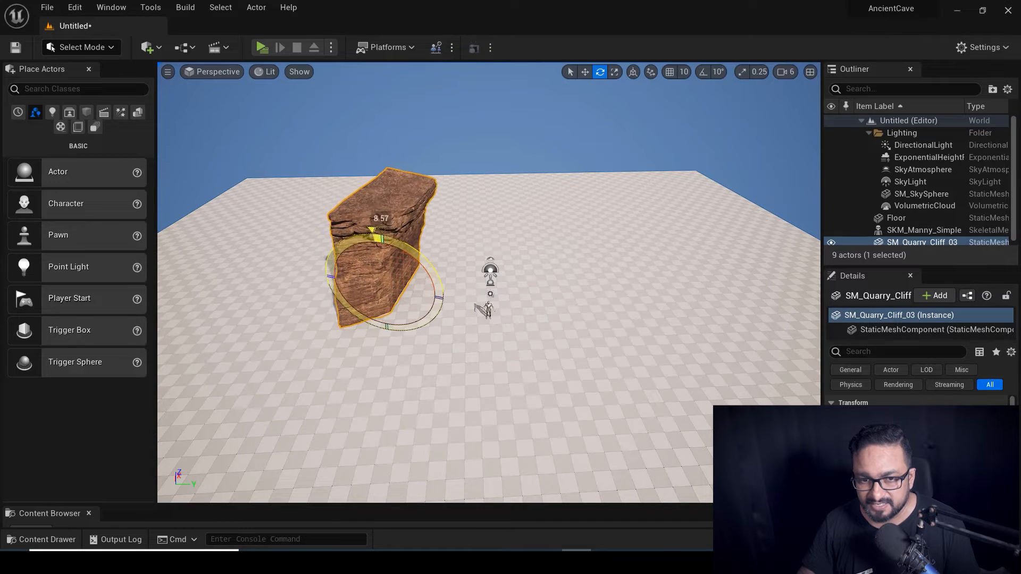
pyautogui.moveTo(425, 276); pyautogui.dragTo(425, 276)
pyautogui.moveTo(426, 276)
pyautogui.keyDown('alt'); pyautogui.mouseDown()
pyautogui.moveTo(441, 255)
pyautogui.moveTo(532, 213)
pyautogui.moveTo(431, 287)
pyautogui.moveTo(425, 276)
pyautogui.mouseUp(); pyautogui.keyUp('alt')
pyautogui.moveTo(381, 248); pyautogui.dragTo(369, 249)
pyautogui.keyDown('alt'); pyautogui.moveTo(425, 276); pyautogui.dragTo(340, 297); pyautogui.keyUp('alt')
# Alt-drag a copy of the cliff, then delete it to keep only the original.
pyautogui.press('w')
pyautogui.keyDown('alt'); pyautogui.moveTo(471, 357); pyautogui.dragTo(505, 271); pyautogui.keyUp('alt')
pyautogui.keyDown('alt'); pyautogui.moveTo(484, 221); pyautogui.dragTo(413, 237); pyautogui.keyUp('alt')
pyautogui.moveTo(506, 357)
pyautogui.keyDown('alt'); pyautogui.mouseDown()
pyautogui.moveTo(553, 314)
pyautogui.moveTo(632, 285)
pyautogui.moveTo(508, 357)
pyautogui.mouseUp(); pyautogui.keyUp('alt')
pyautogui.press('Delete')
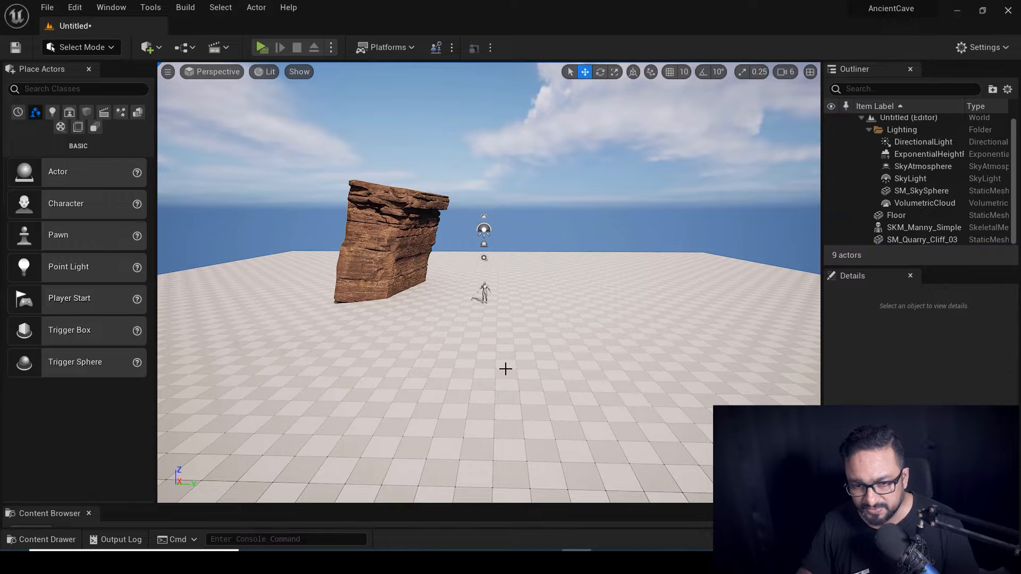
pyautogui.hotkey('ctrl', 'space')
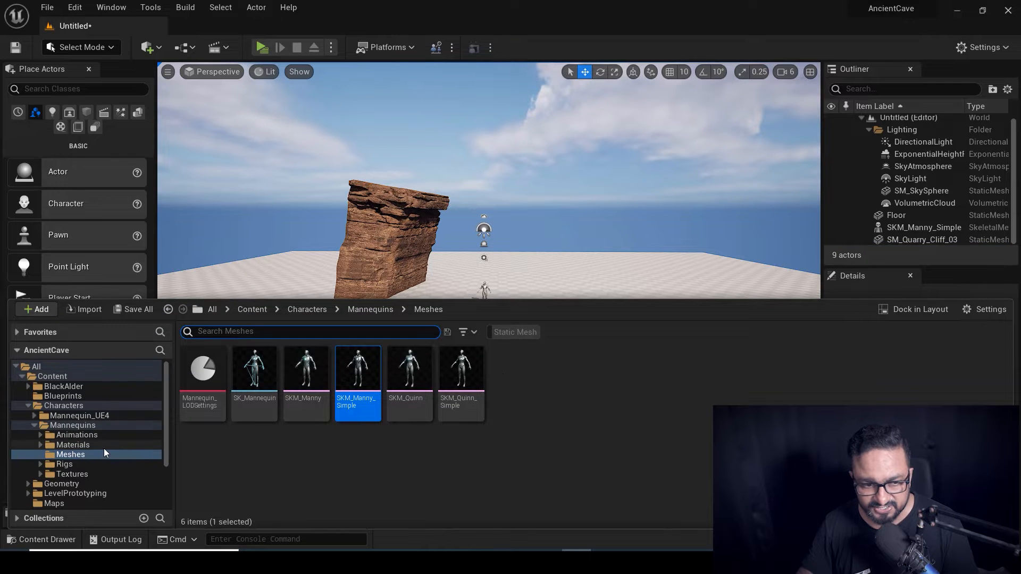
# Drag SM_Quarry_Cliff_02 from the Megascans Geometry folder into the level.
pyautogui.scroll(-3, 103, 448)
pyautogui.click(78, 482)
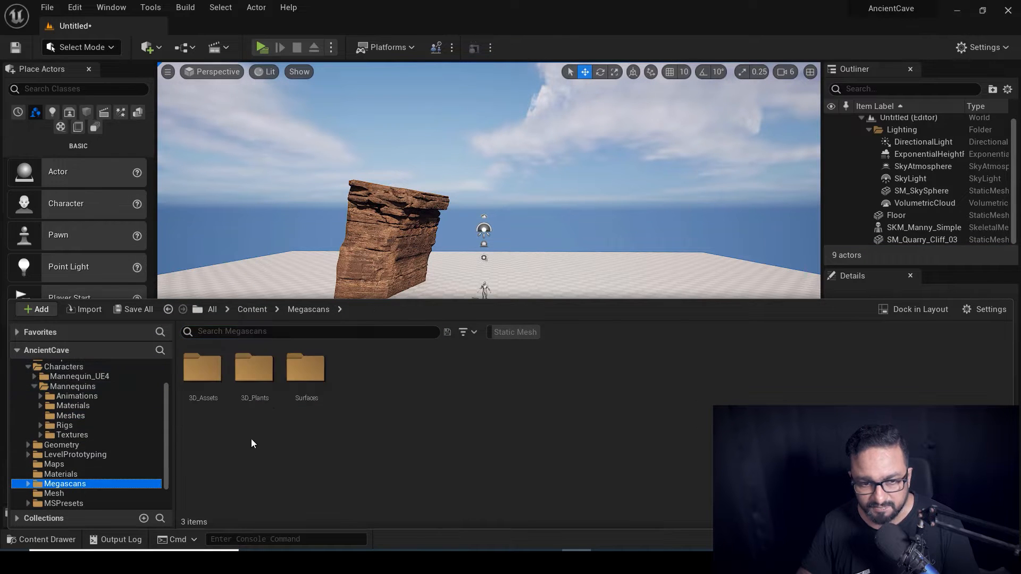
pyautogui.scroll(-2, 106, 468)
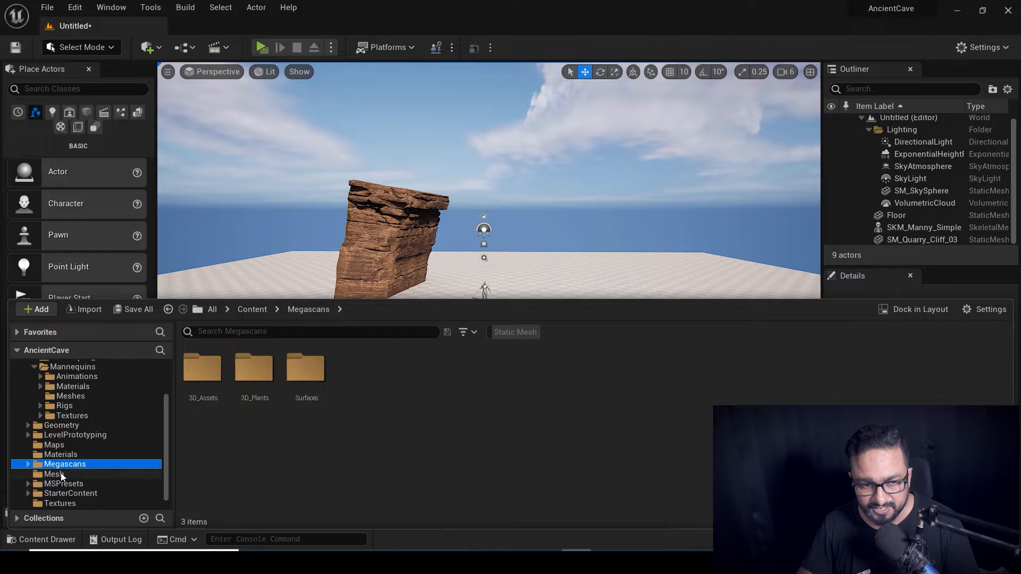
pyautogui.click(61, 425)
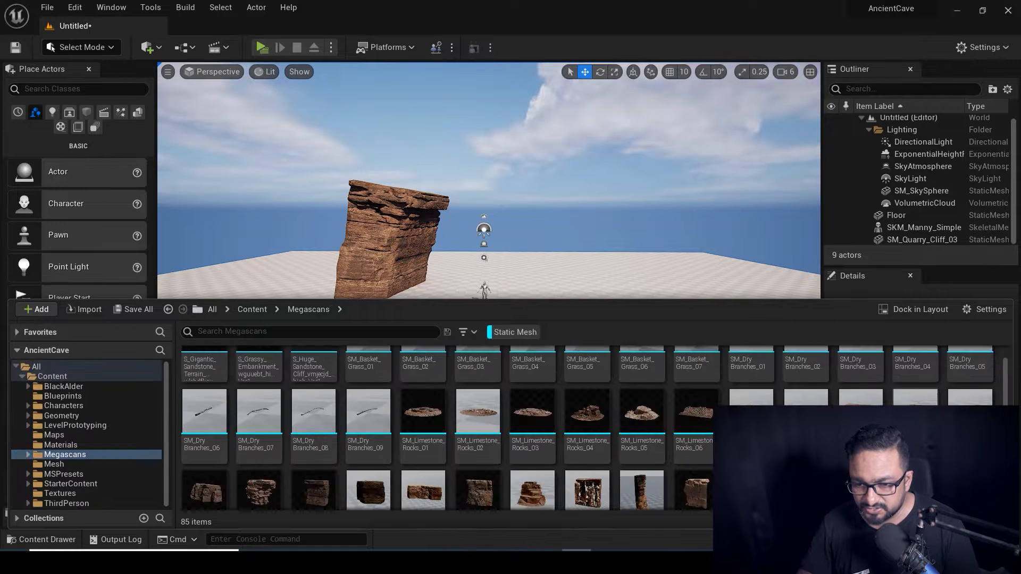
pyautogui.scroll(-1, 592, 428)
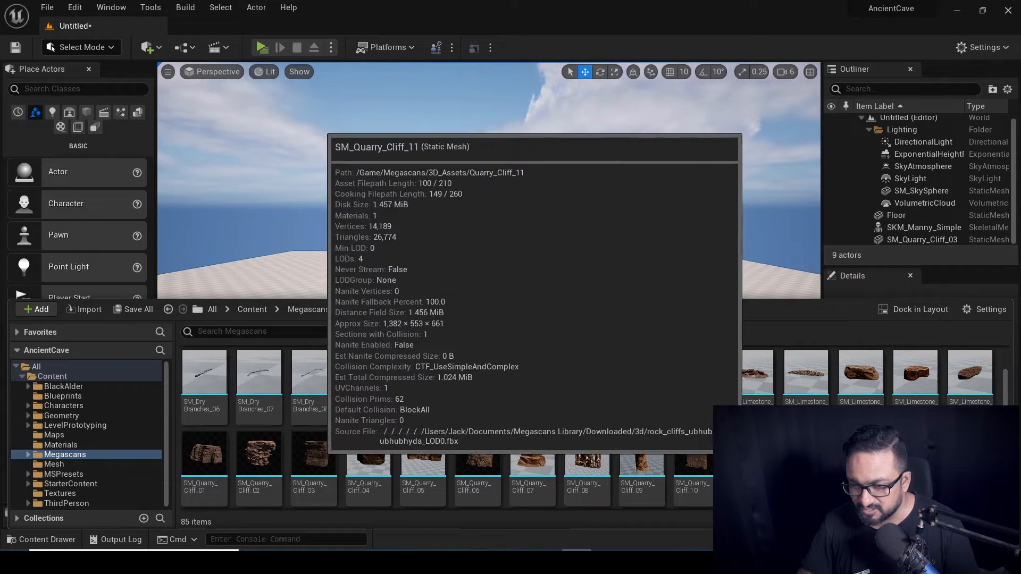
pyautogui.moveTo(259, 460); pyautogui.dragTo(448, 349)
pyautogui.keyDown('alt'); pyautogui.moveTo(449, 350); pyautogui.dragTo(361, 400); pyautogui.keyUp('alt')
pyautogui.keyDown('alt'); pyautogui.moveTo(448, 356); pyautogui.dragTo(428, 259); pyautogui.keyUp('alt')
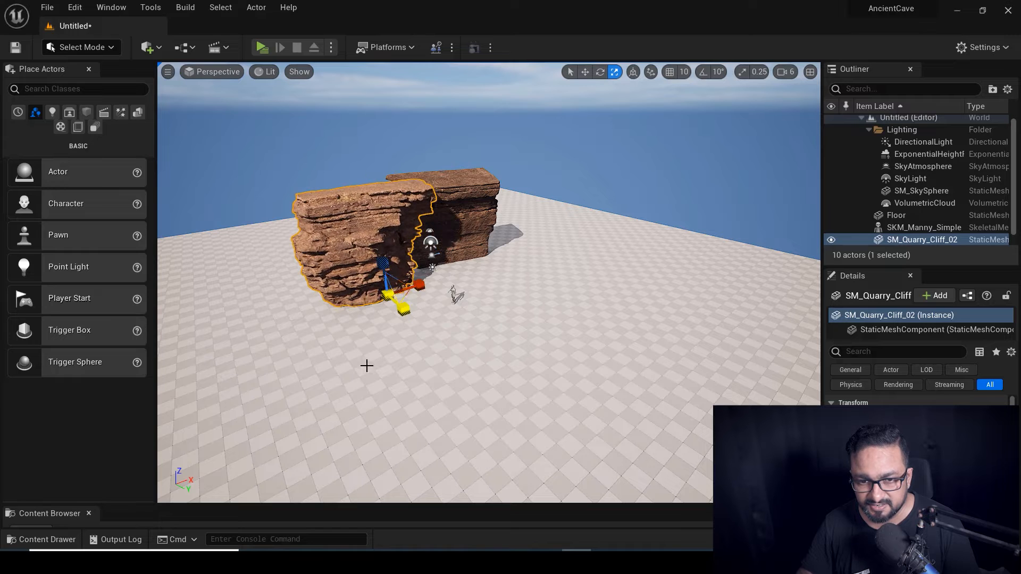
# Scale up SM_Quarry_Cliff_02 and move it left beside the first cliff.
pyautogui.keyDown('alt'); pyautogui.moveTo(366, 365); pyautogui.dragTo(451, 415); pyautogui.keyUp('alt')
pyautogui.keyDown('alt'); pyautogui.moveTo(393, 377); pyautogui.dragTo(536, 422); pyautogui.keyUp('alt')
pyautogui.press('e')
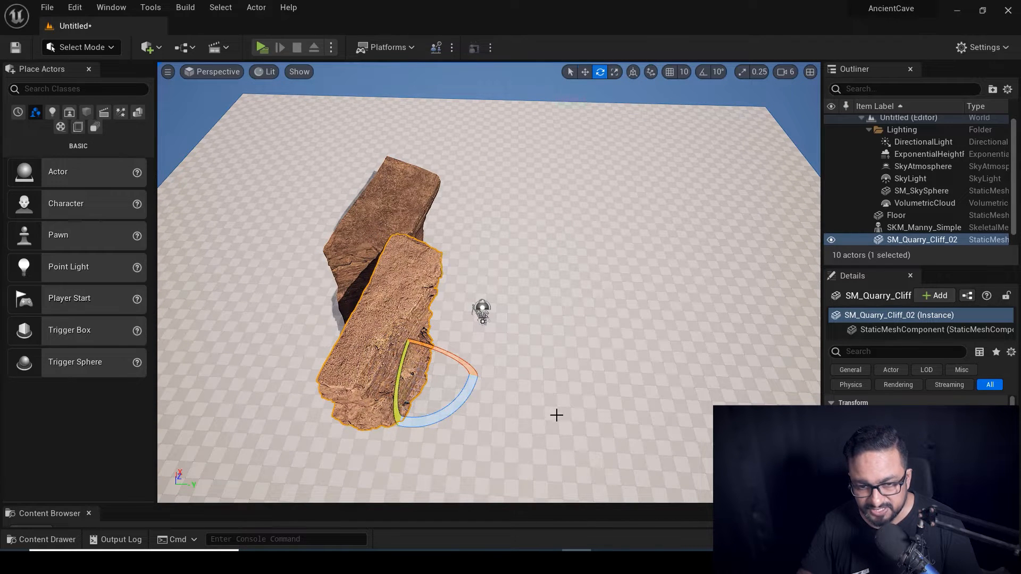
pyautogui.press('w')
pyautogui.moveTo(448, 370); pyautogui.dragTo(402, 353)
pyautogui.keyDown('alt'); pyautogui.moveTo(468, 402); pyautogui.dragTo(585, 361); pyautogui.keyUp('alt')
# Nudge the cliff along X, then Alt-drag a duplicate to extend the wall leftward.
pyautogui.keyDown('alt'); pyautogui.moveTo(430, 287); pyautogui.dragTo(404, 314); pyautogui.keyUp('alt')
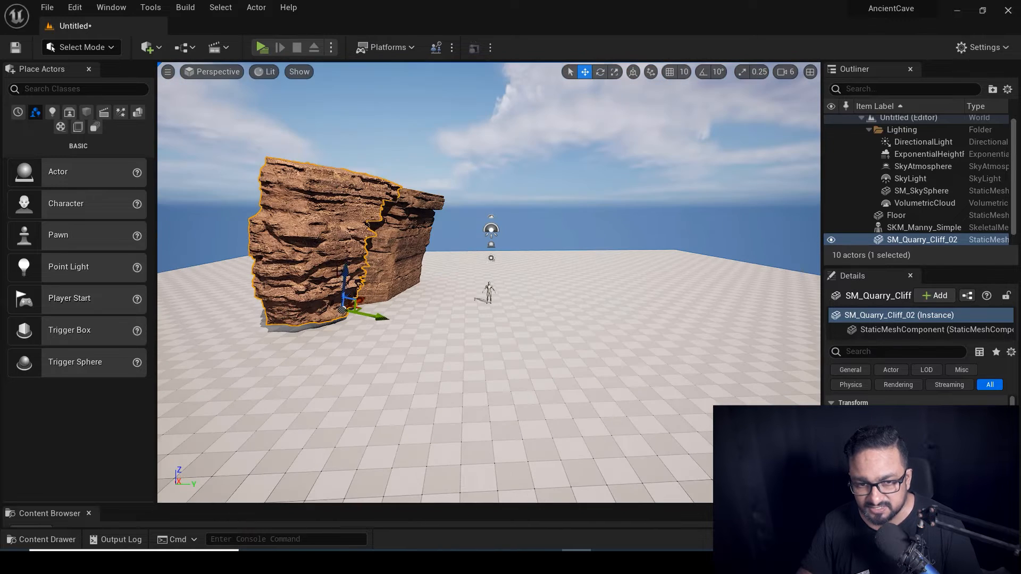
pyautogui.keyDown('alt'); pyautogui.moveTo(499, 348); pyautogui.dragTo(455, 344); pyautogui.keyUp('alt')
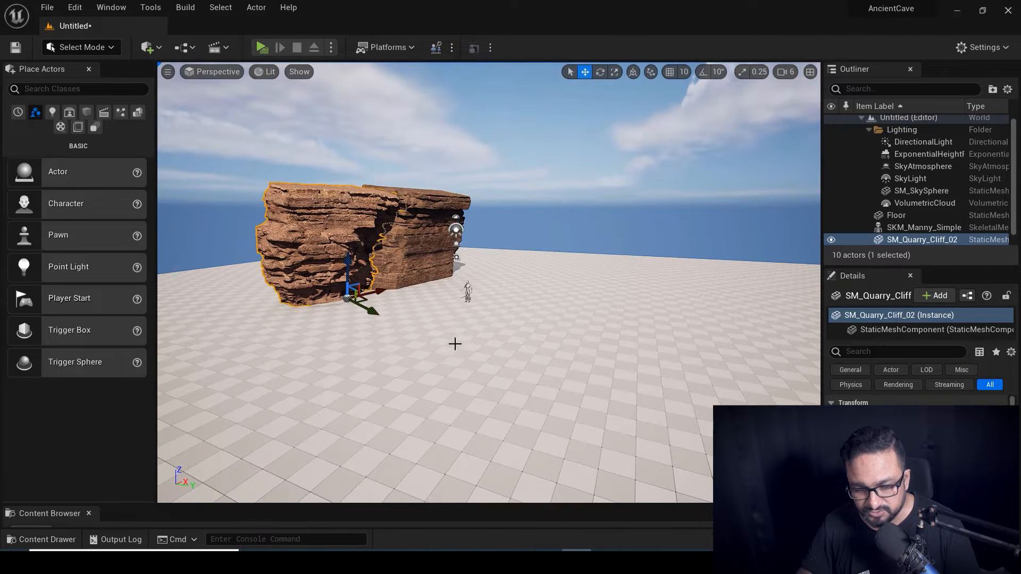
pyautogui.keyDown('alt'); pyautogui.moveTo(394, 307); pyautogui.dragTo(415, 262); pyautogui.keyUp('alt')
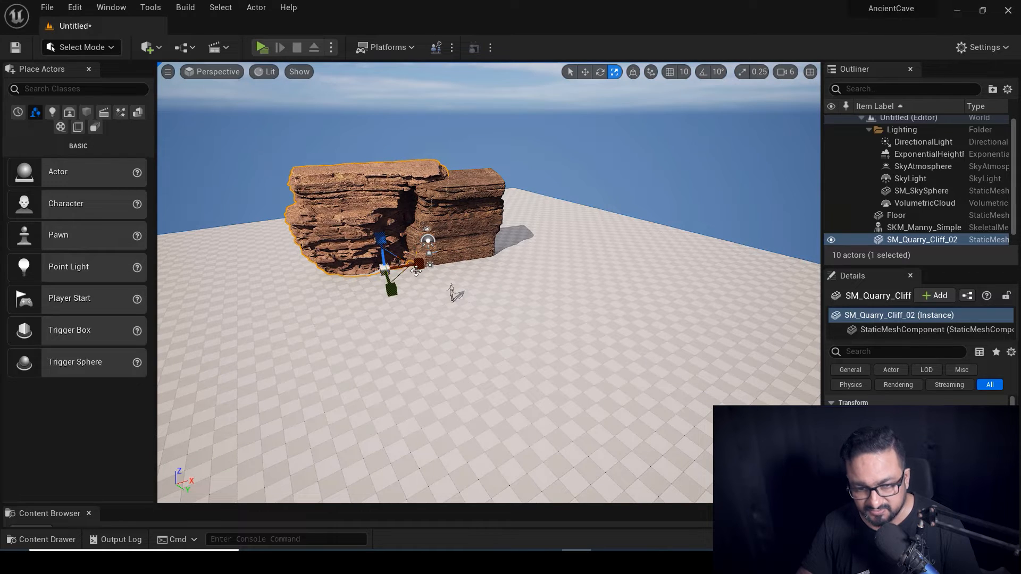
pyautogui.moveTo(418, 262); pyautogui.dragTo(408, 264)
pyautogui.keyDown('alt'); pyautogui.moveTo(460, 341); pyautogui.dragTo(437, 348); pyautogui.keyUp('alt')
pyautogui.keyDown('alt'); pyautogui.moveTo(376, 281); pyautogui.dragTo(384, 375); pyautogui.keyUp('alt')
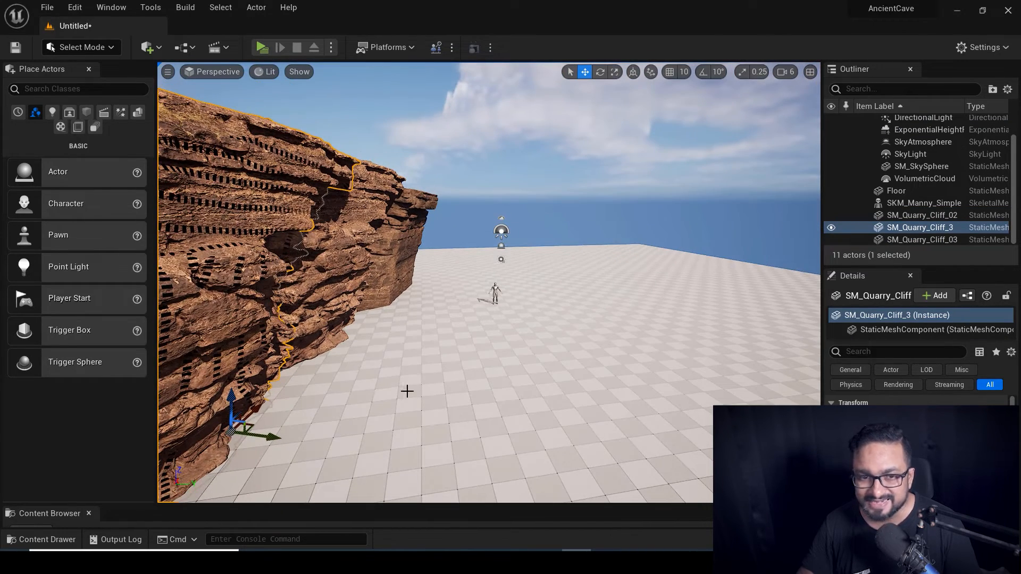
# Add a Cine Camera Actor from Quick Add > Cinematic.
pyautogui.click(151, 47)
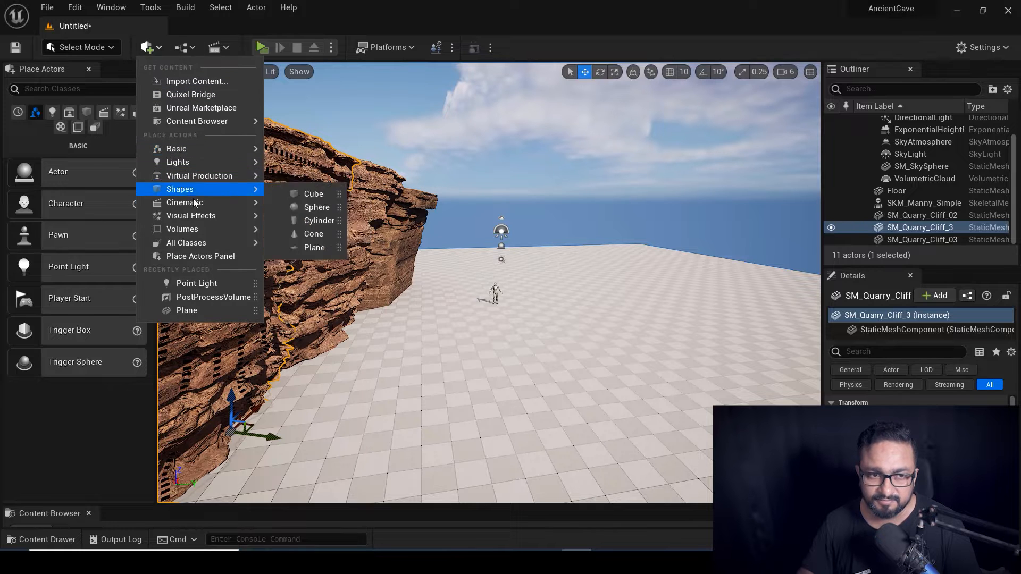
pyautogui.moveTo(194, 155)
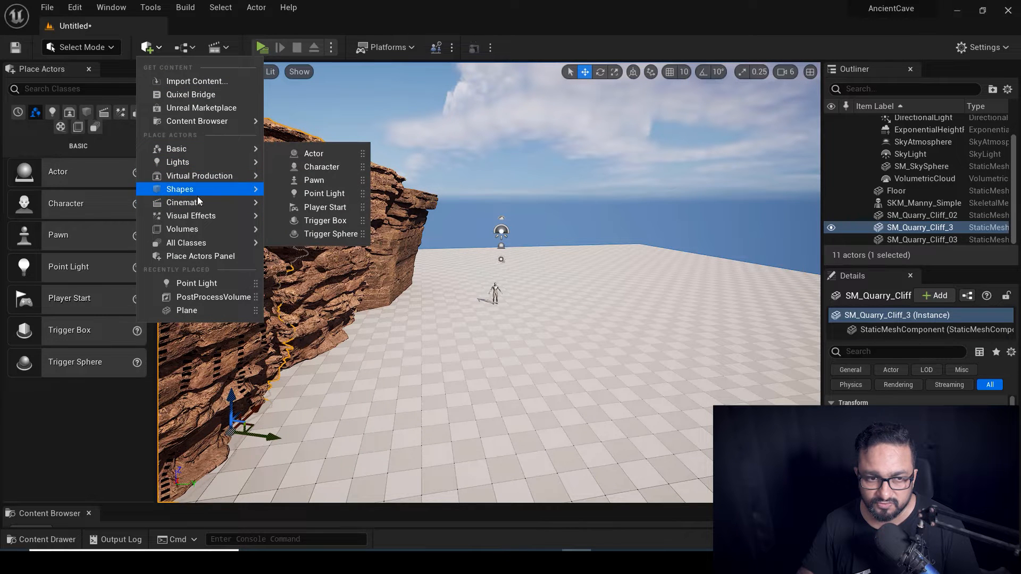
pyautogui.moveTo(199, 202)
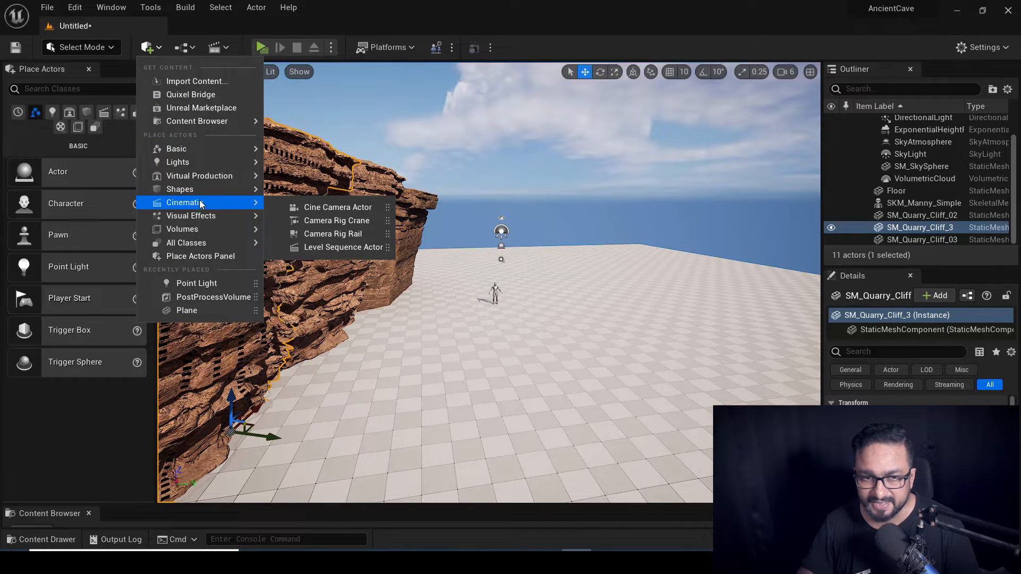
pyautogui.click(335, 207)
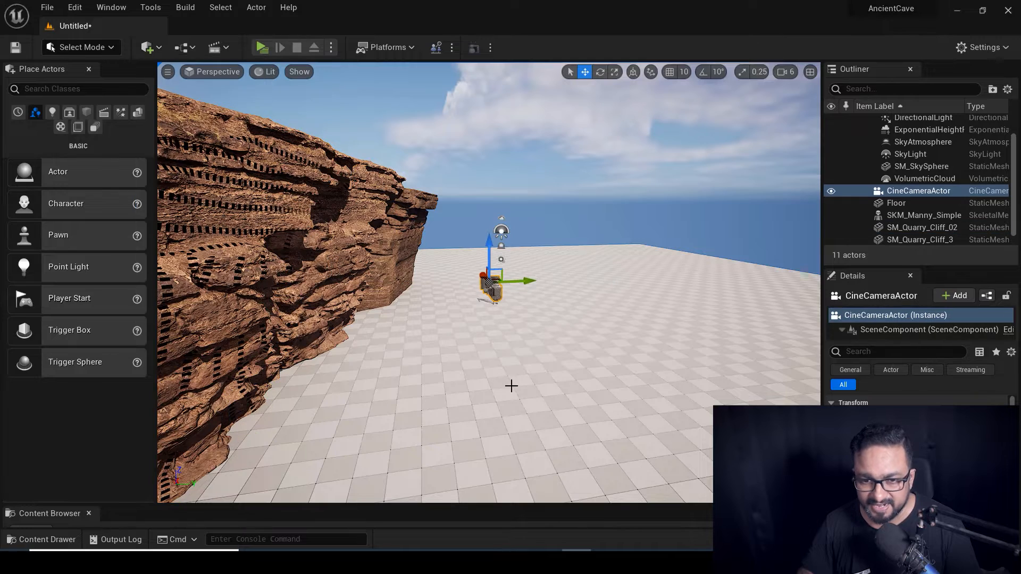
pyautogui.moveTo(623, 256); pyautogui.dragTo(328, 235, button='right')
# Lower the cine camera toward the floor and shift it left along X near the cliffs.
pyautogui.moveTo(322, 203); pyautogui.dragTo(325, 271)
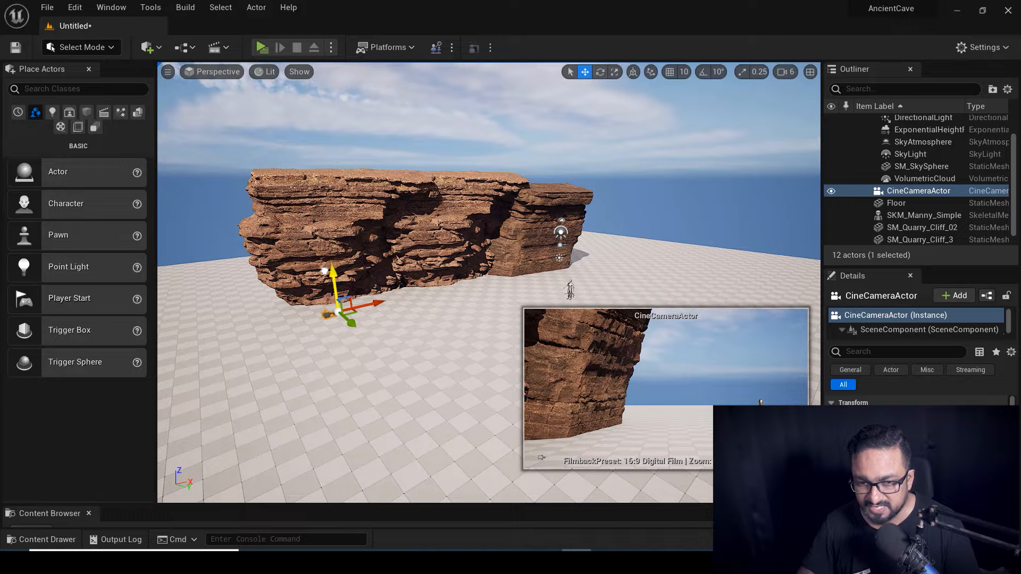
pyautogui.moveTo(378, 303); pyautogui.dragTo(235, 351)
pyautogui.keyDown('alt'); pyautogui.moveTo(372, 319); pyautogui.dragTo(526, 388); pyautogui.keyUp('alt')
pyautogui.keyDown('alt'); pyautogui.moveTo(564, 224); pyautogui.dragTo(530, 218); pyautogui.keyUp('alt')
pyautogui.click(530, 218)
pyautogui.keyDown('alt'); pyautogui.moveTo(576, 251); pyautogui.dragTo(494, 215); pyautogui.keyUp('alt')
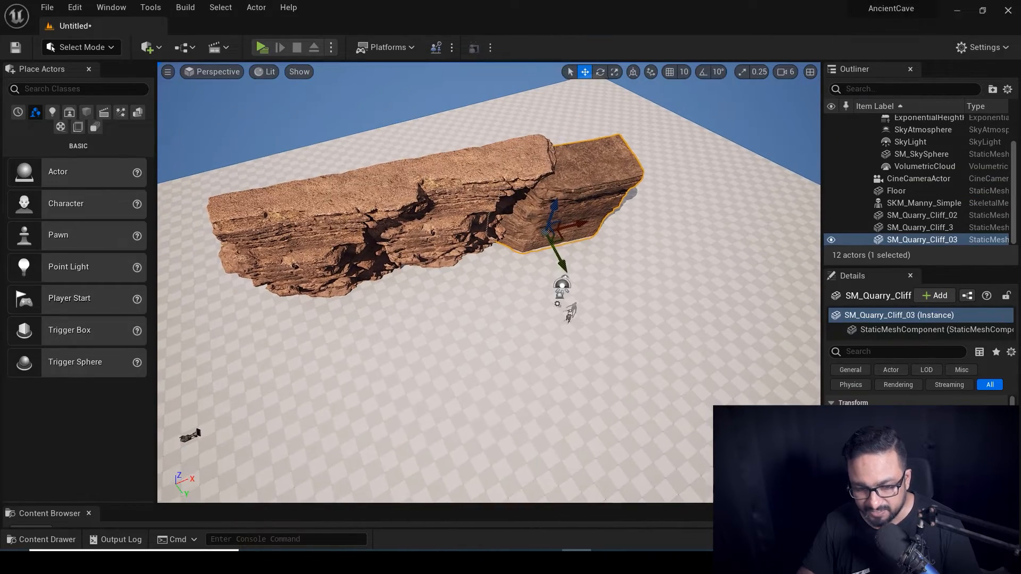
# Rotate SM_Quarry_Cliff_03, SM_Quarry_Cliff_02 and SM_Quarry_Cliff_3 slightly, then check the cine camera's shot.
pyautogui.press('e')
pyautogui.moveTo(538, 278)
pyautogui.mouseDown()
pyautogui.moveTo(567, 287)
pyautogui.moveTo(532, 282)
pyautogui.mouseUp()
pyautogui.click(469, 267)
pyautogui.moveTo(461, 301); pyautogui.dragTo(372, 366)
pyautogui.click(358, 312)
pyautogui.keyDown('alt'); pyautogui.moveTo(528, 394); pyautogui.dragTo(601, 345); pyautogui.keyUp('alt')
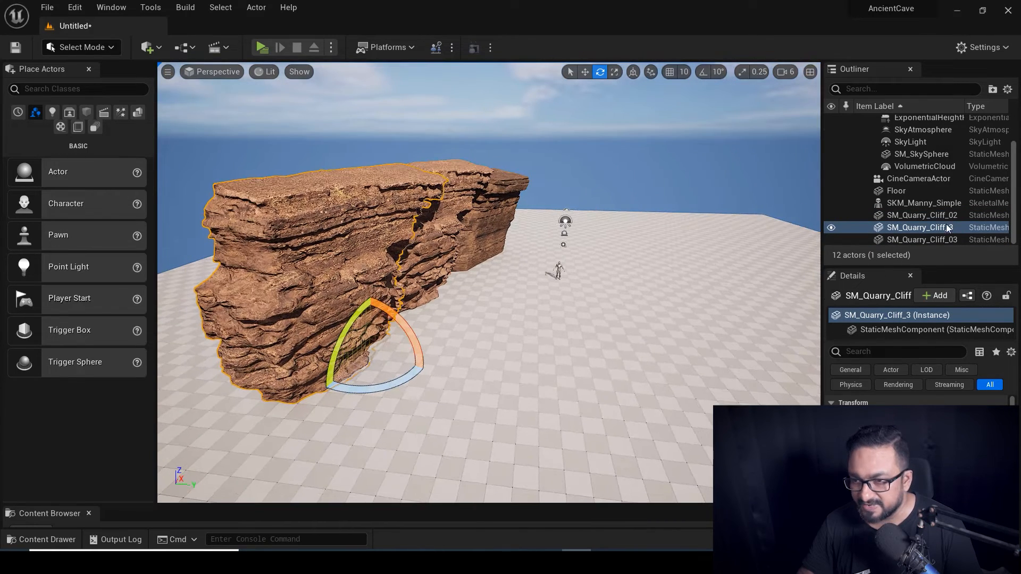
pyautogui.scroll(2, 933, 168)
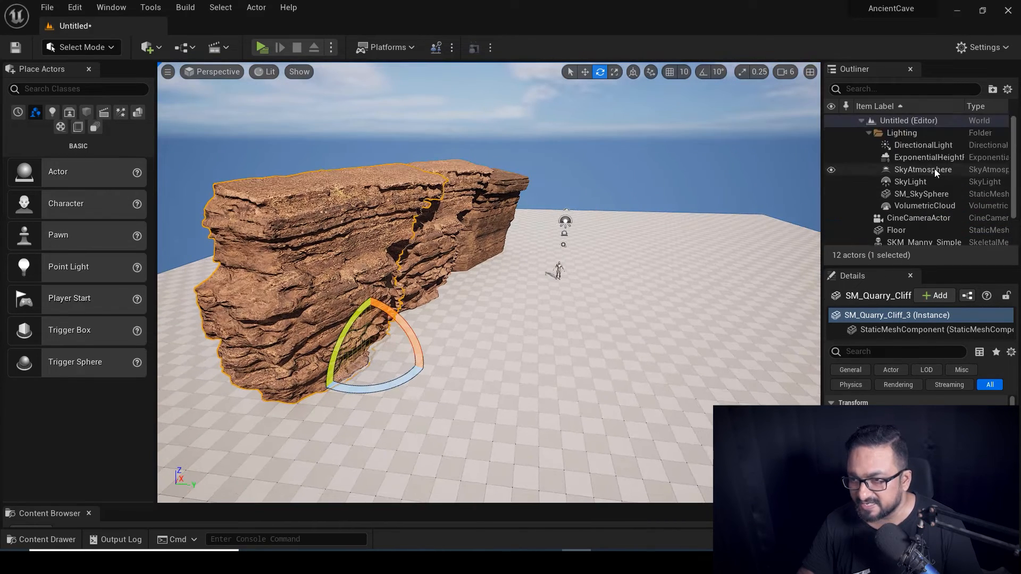
pyautogui.click(921, 219)
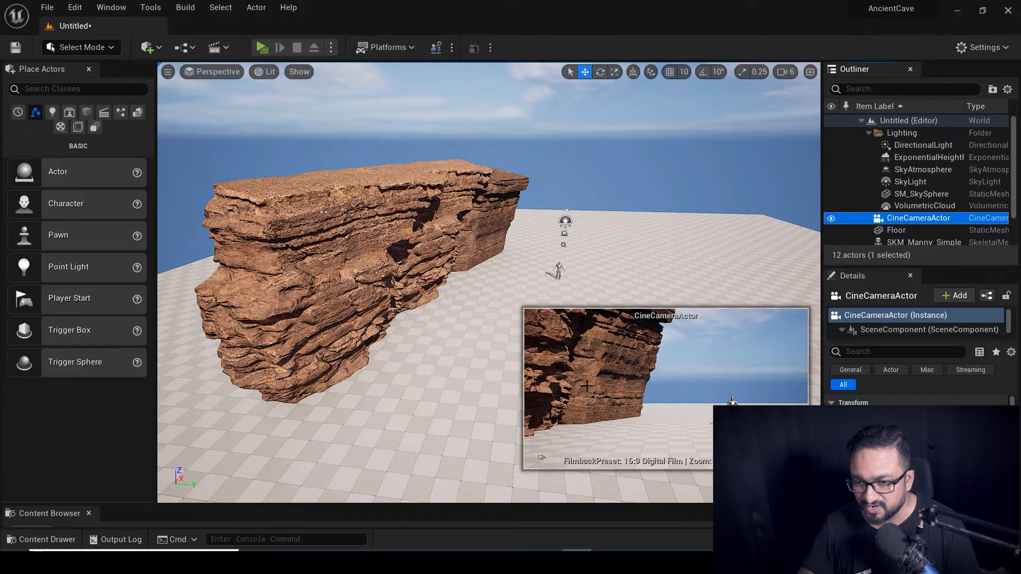
pyautogui.moveTo(601, 296)
pyautogui.keyDown('alt'); pyautogui.mouseDown()
pyautogui.moveTo(590, 340)
pyautogui.moveTo(602, 296)
pyautogui.mouseUp(); pyautogui.keyUp('alt')
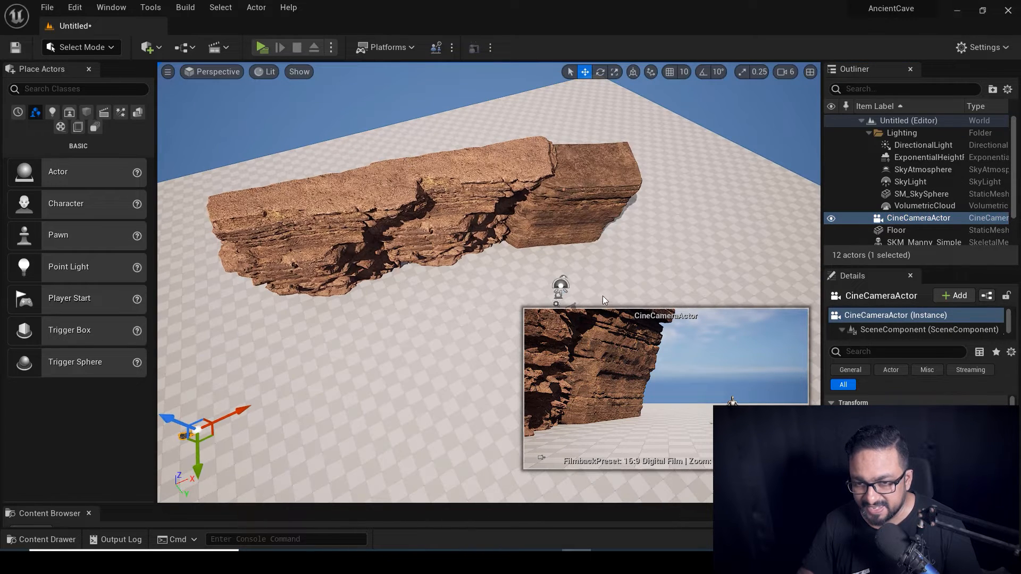
# Place SM_Quarry_Cliff_07 from the Megascans assets and scale it up substantially.
pyautogui.hotkey('ctrl', 'space')
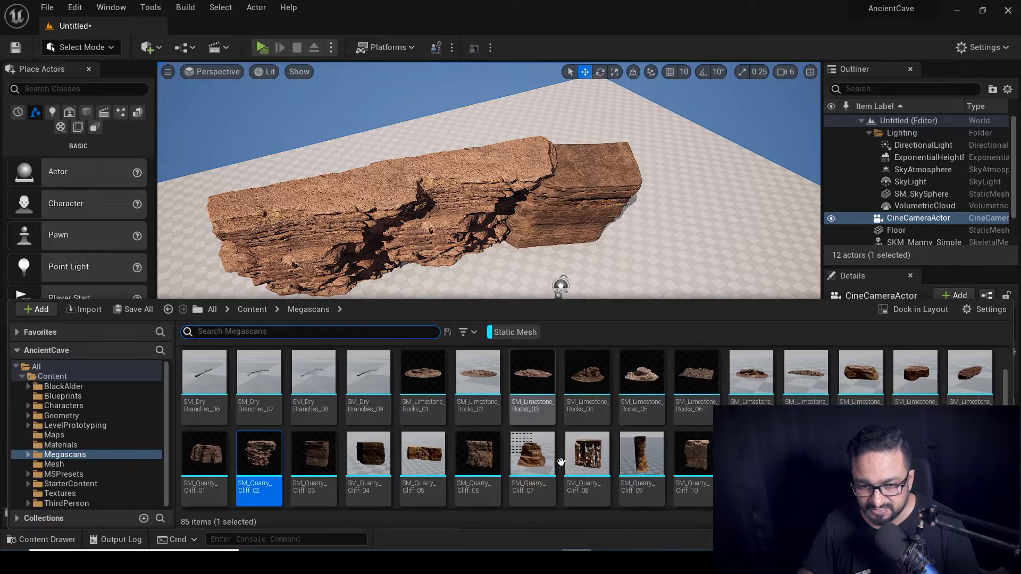
pyautogui.moveTo(537, 459)
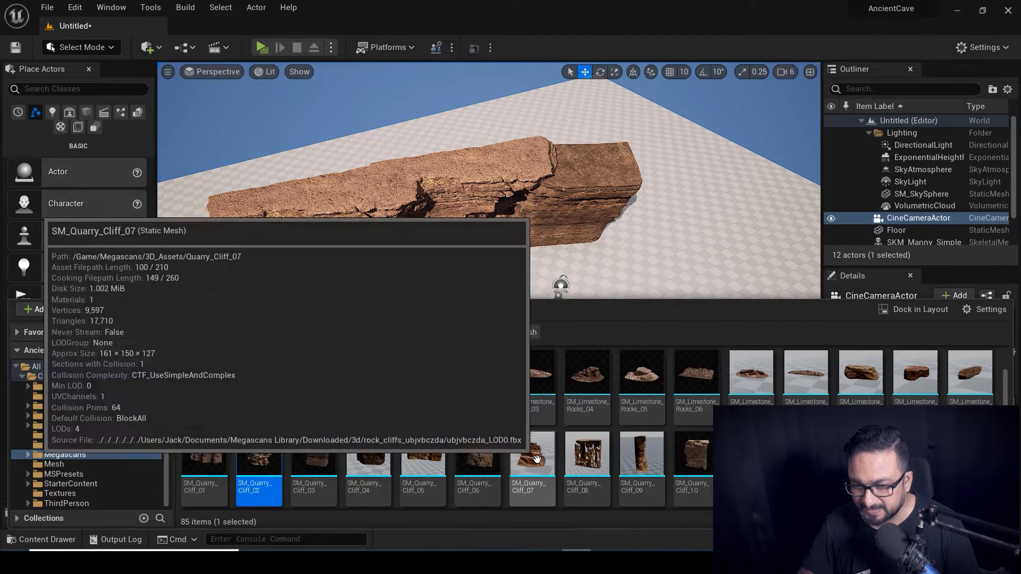
pyautogui.moveTo(537, 459); pyautogui.dragTo(692, 222)
pyautogui.moveTo(630, 256); pyautogui.dragTo(632, 289)
pyautogui.moveTo(632, 289); pyautogui.dragTo(631, 287, button='right')
pyautogui.moveTo(589, 229); pyautogui.dragTo(679, 303)
pyautogui.moveTo(679, 303); pyautogui.dragTo(638, 298, button='right')
pyautogui.moveTo(721, 307); pyautogui.dragTo(721, 307, button='right')
# Rotate SM_Quarry_Cliff_07 to fit the wall, slide it to the wall's end, and check the camera.
pyautogui.press('e')
pyautogui.moveTo(667, 390); pyautogui.dragTo(548, 290, button='right')
pyautogui.moveTo(550, 259); pyautogui.dragTo(571, 290)
pyautogui.moveTo(572, 290); pyautogui.dragTo(574, 337, button='right')
pyautogui.press('w')
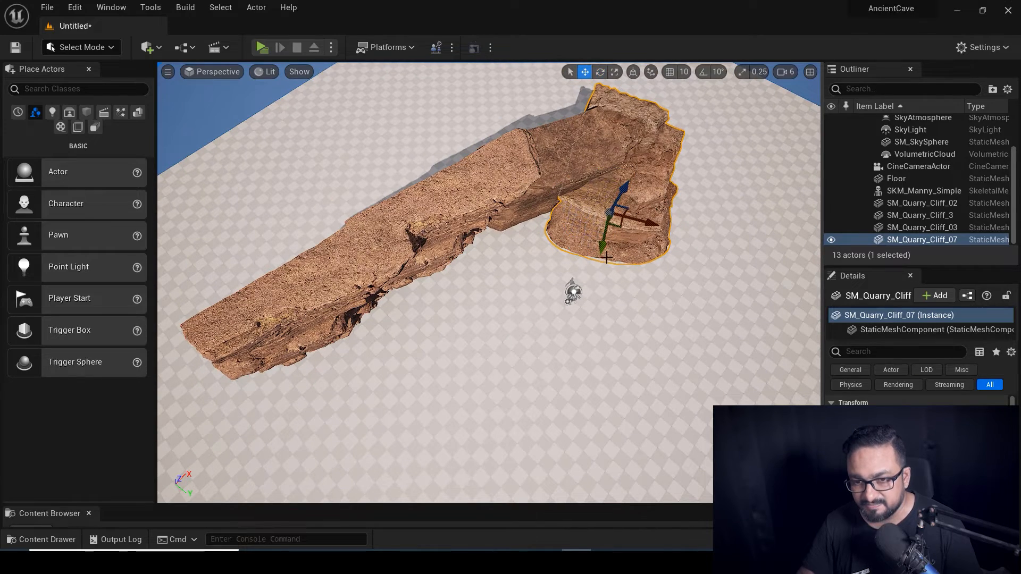
pyautogui.moveTo(601, 245); pyautogui.dragTo(652, 256)
pyautogui.moveTo(651, 255); pyautogui.dragTo(659, 346, button='right')
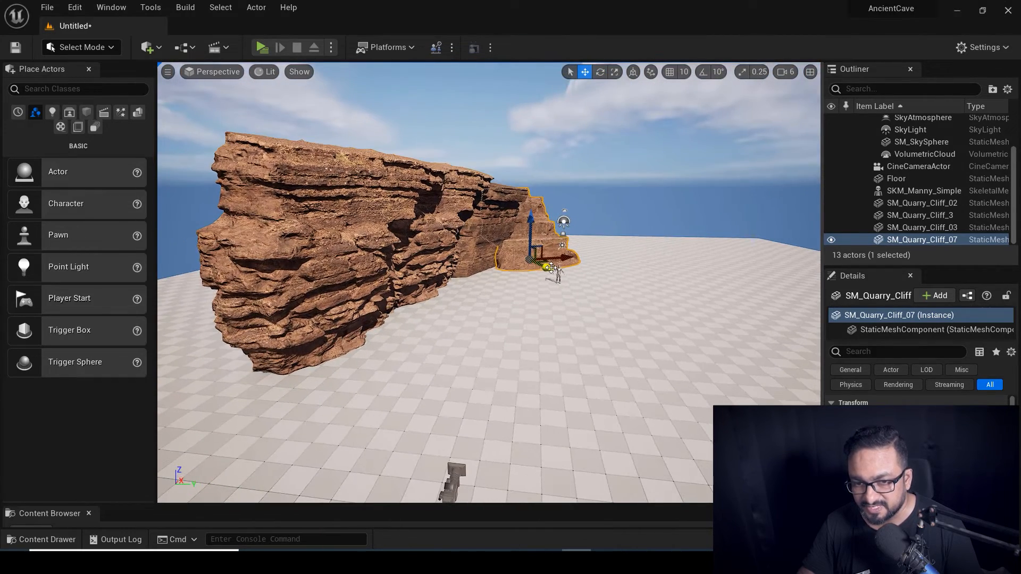
pyautogui.moveTo(549, 267); pyautogui.dragTo(548, 266)
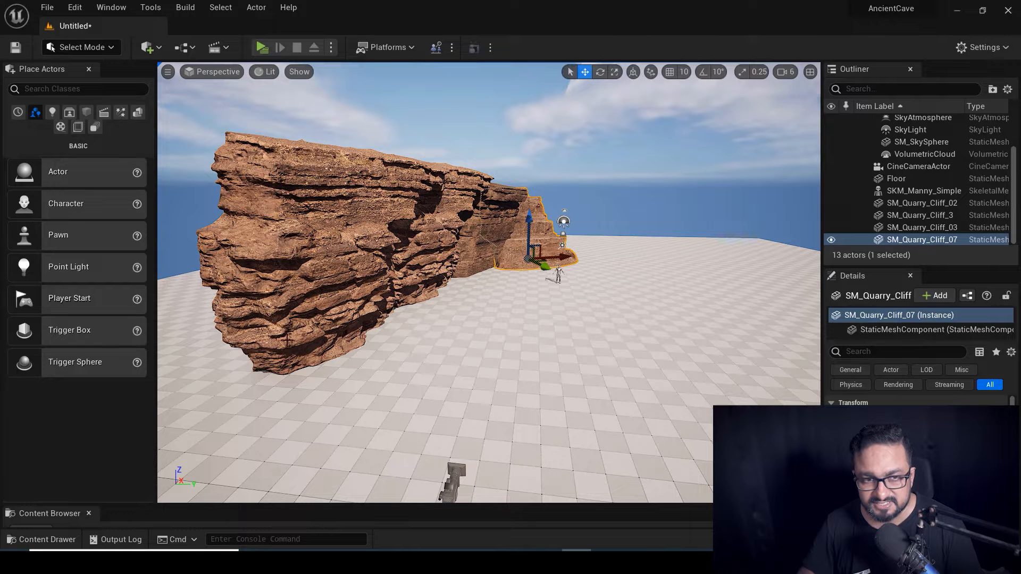
pyautogui.click(918, 166)
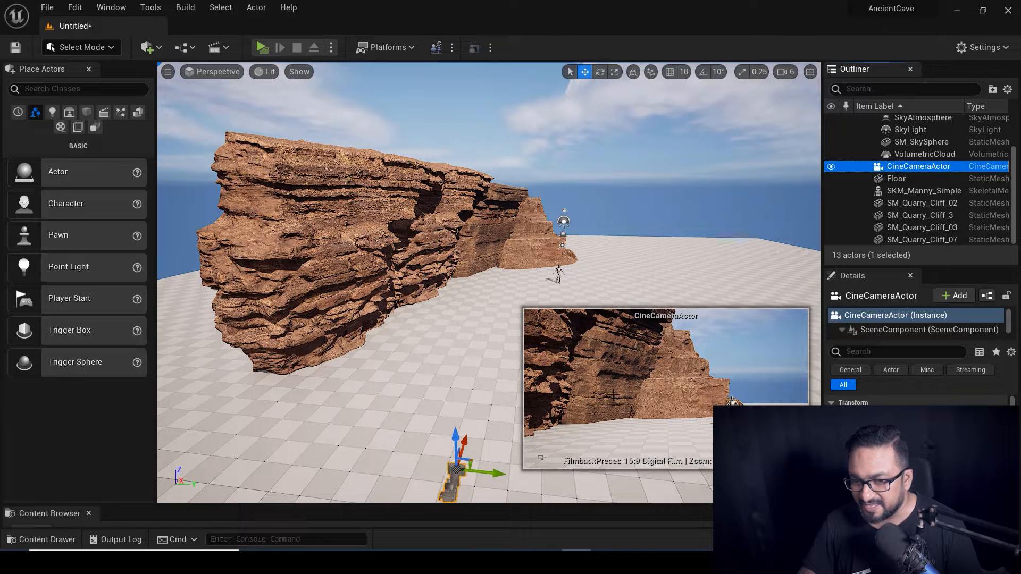
pyautogui.moveTo(451, 270); pyautogui.dragTo(452, 270, button='right')
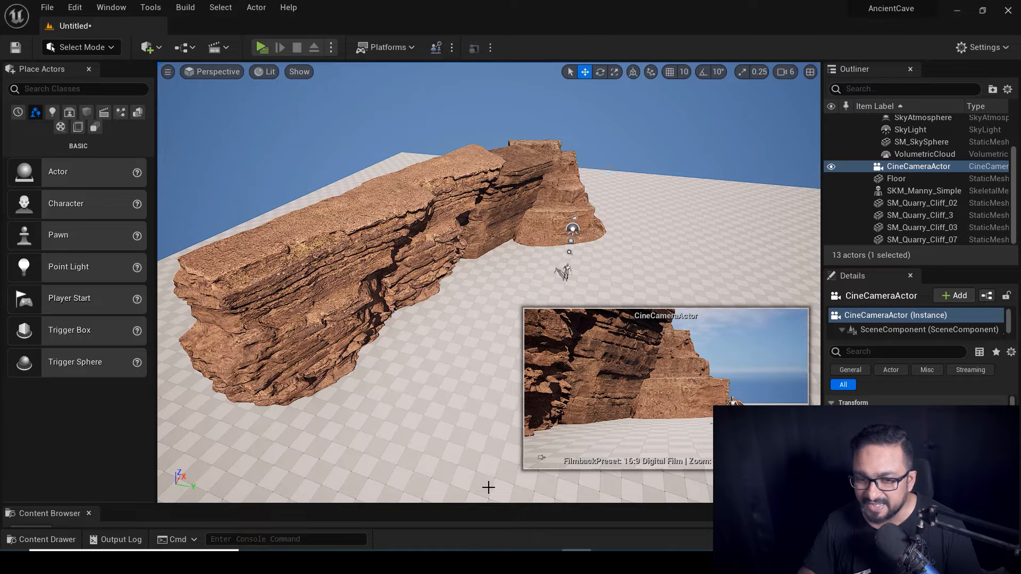
pyautogui.hotkey('ctrl', 'space')
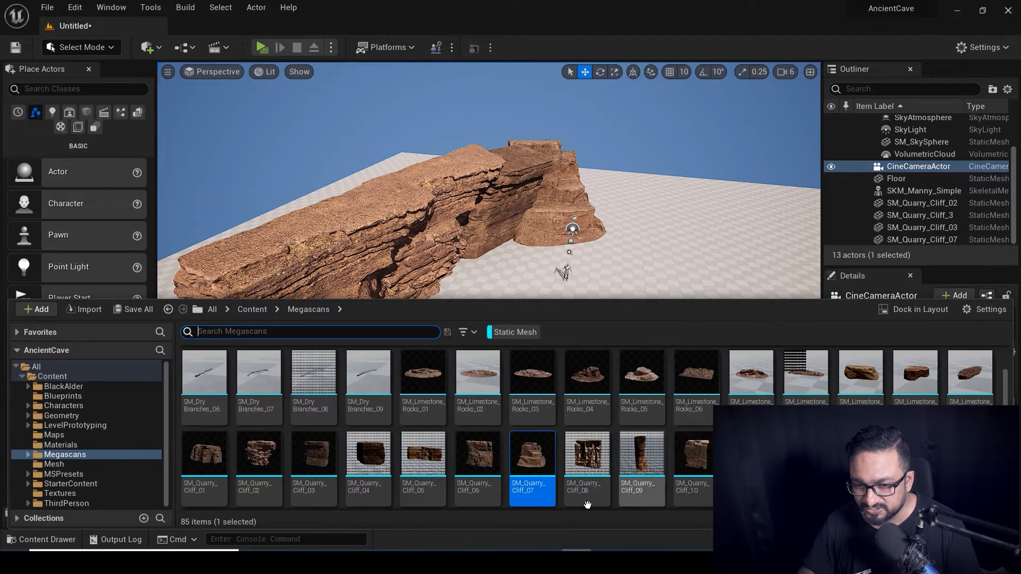
# Place SM_Quarry_Cliff_12, rotate it about its vertical axis, and nudge it into place.
pyautogui.moveTo(804, 455); pyautogui.dragTo(697, 280)
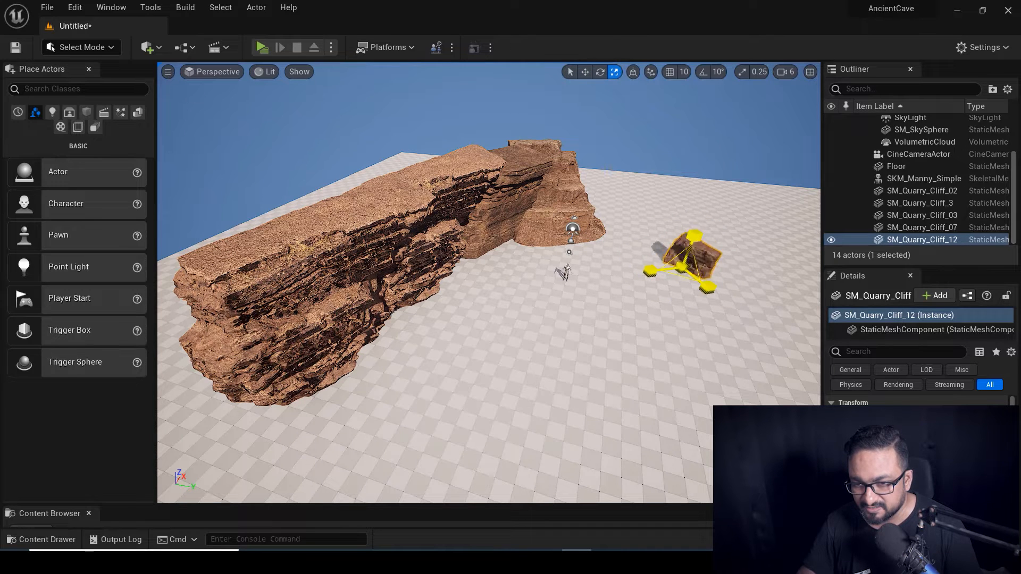
pyautogui.scroll(-3, 599, 316)
pyautogui.moveTo(570, 337)
pyautogui.mouseDown(button='right')
pyautogui.moveTo(559, 405)
pyautogui.moveTo(581, 341)
pyautogui.mouseUp(button='right')
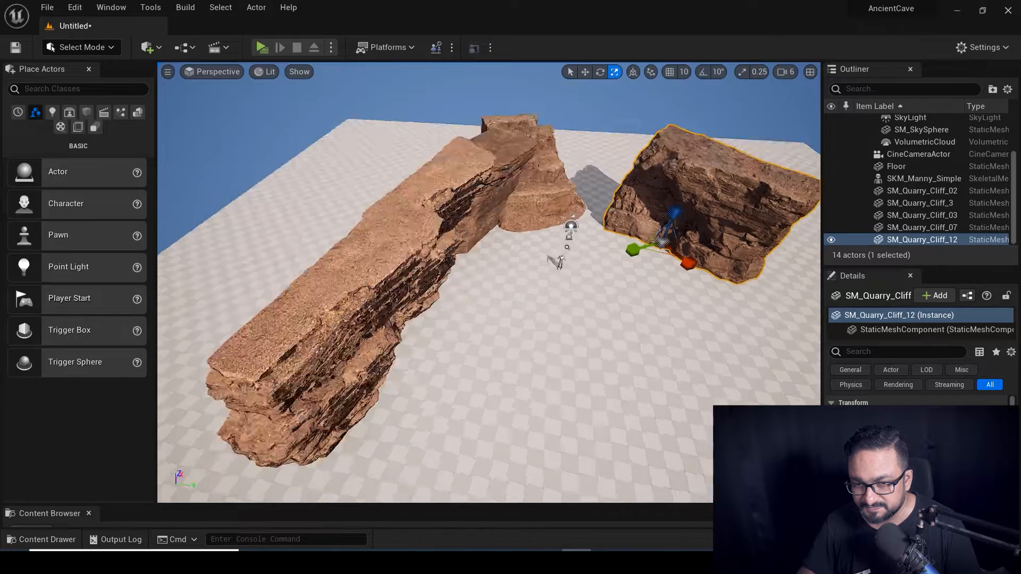
pyautogui.moveTo(688, 212); pyautogui.dragTo(585, 225)
pyautogui.press('w')
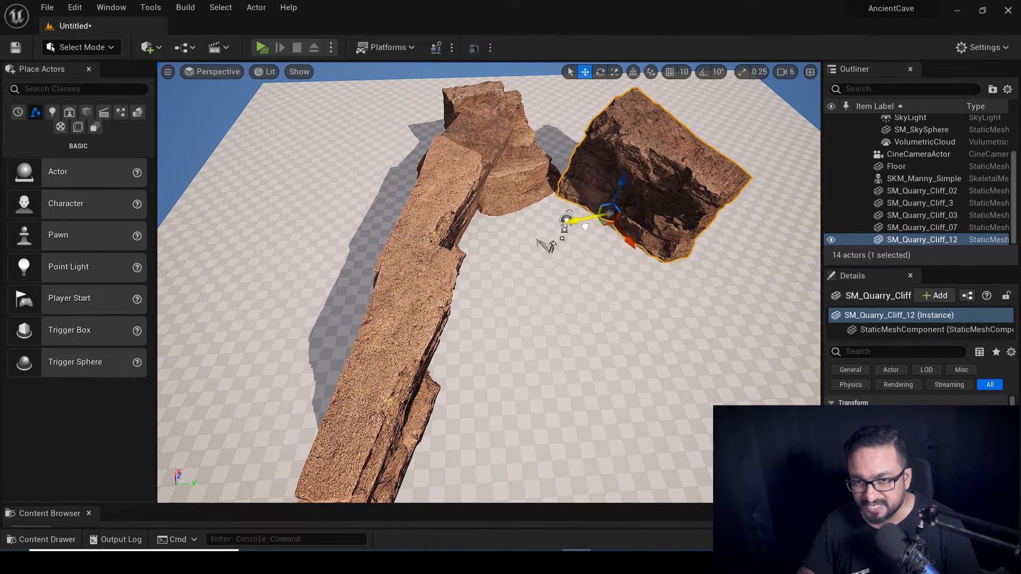
pyautogui.moveTo(610, 278); pyautogui.dragTo(612, 249, button='right')
pyautogui.moveTo(622, 222); pyautogui.dragTo(613, 214)
pyautogui.moveTo(613, 213); pyautogui.dragTo(376, 353, button='right')
# Add SM_Quarry_Cliff_4 and turn it to face the canyon.
pyautogui.click(376, 353)
pyautogui.press('e')
pyautogui.keyDown('alt'); pyautogui.moveTo(376, 353); pyautogui.dragTo(600, 425); pyautogui.keyUp('alt')
pyautogui.moveTo(601, 426); pyautogui.dragTo(612, 367, button='right')
pyautogui.press('w')
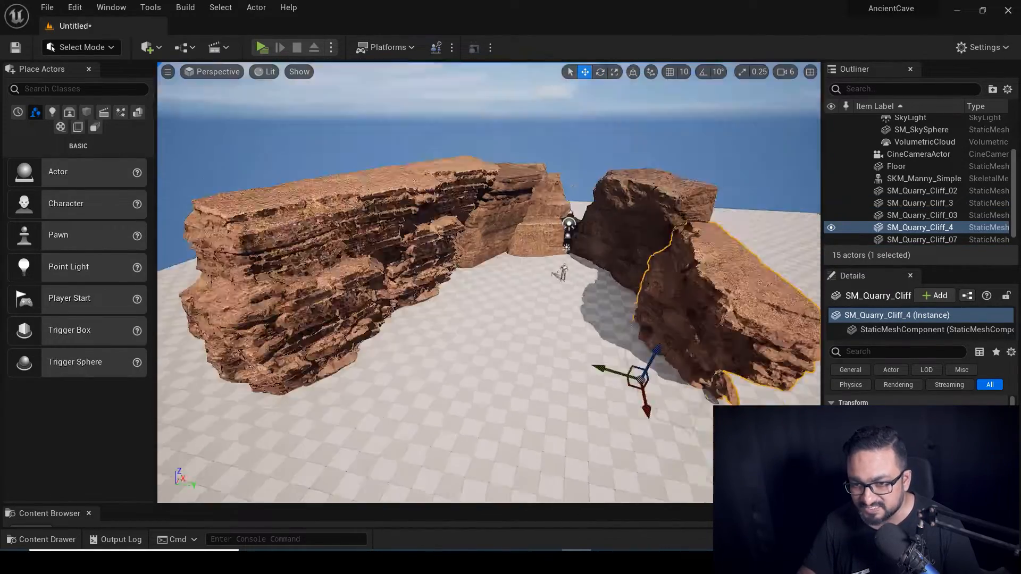
pyautogui.press('e')
pyautogui.moveTo(628, 373); pyautogui.dragTo(581, 342)
pyautogui.press('w')
pyautogui.moveTo(637, 342); pyautogui.dragTo(637, 265, button='right')
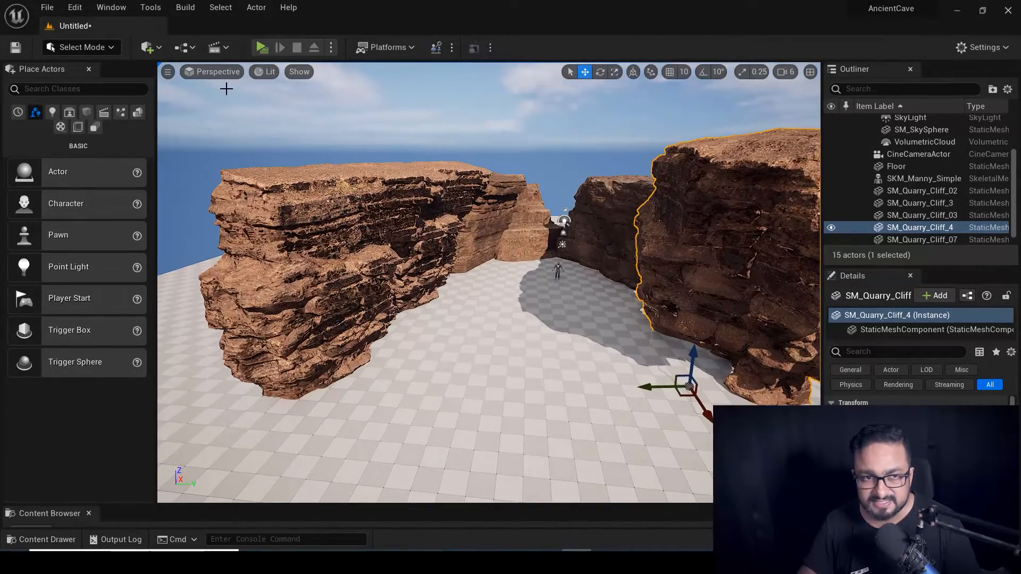
# Pilot the CineCameraActor and aim it down the canyon toward the mannequin.
pyautogui.click(916, 154)
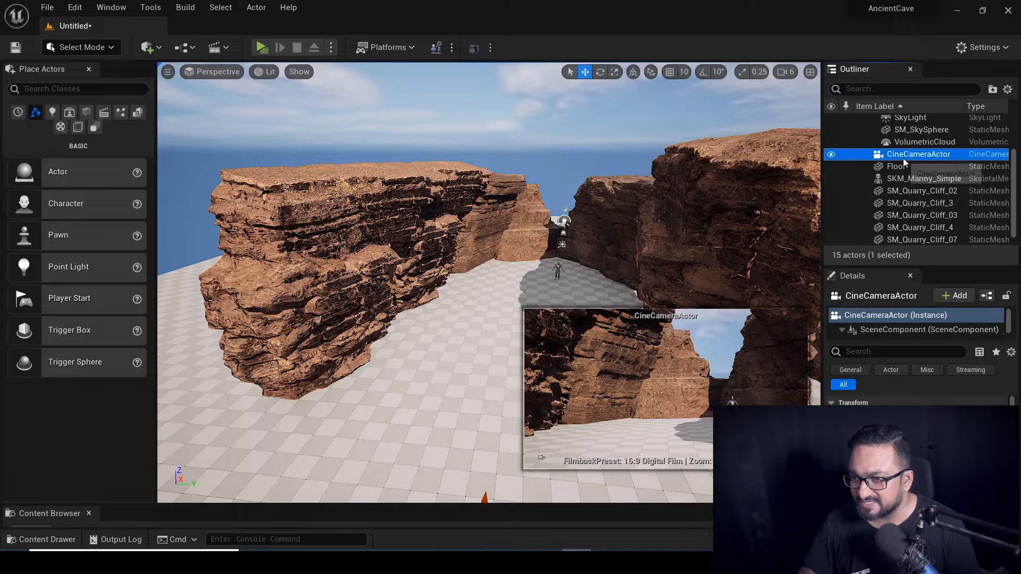
pyautogui.press('F2')
pyautogui.click(219, 72)
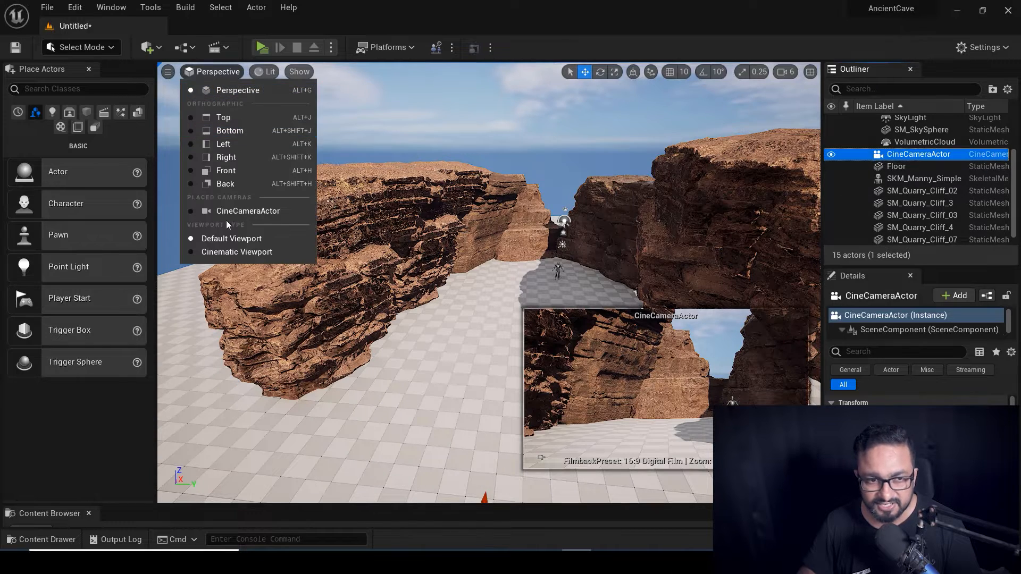
pyautogui.click(231, 211)
pyautogui.moveTo(599, 381); pyautogui.dragTo(532, 346)
pyautogui.moveTo(633, 384)
pyautogui.mouseDown()
pyautogui.moveTo(654, 404)
pyautogui.moveTo(632, 383)
pyautogui.mouseUp()
pyautogui.moveTo(507, 355)
pyautogui.mouseDown()
pyautogui.moveTo(535, 340)
pyautogui.moveTo(532, 324)
pyautogui.moveTo(515, 340)
pyautogui.mouseUp()
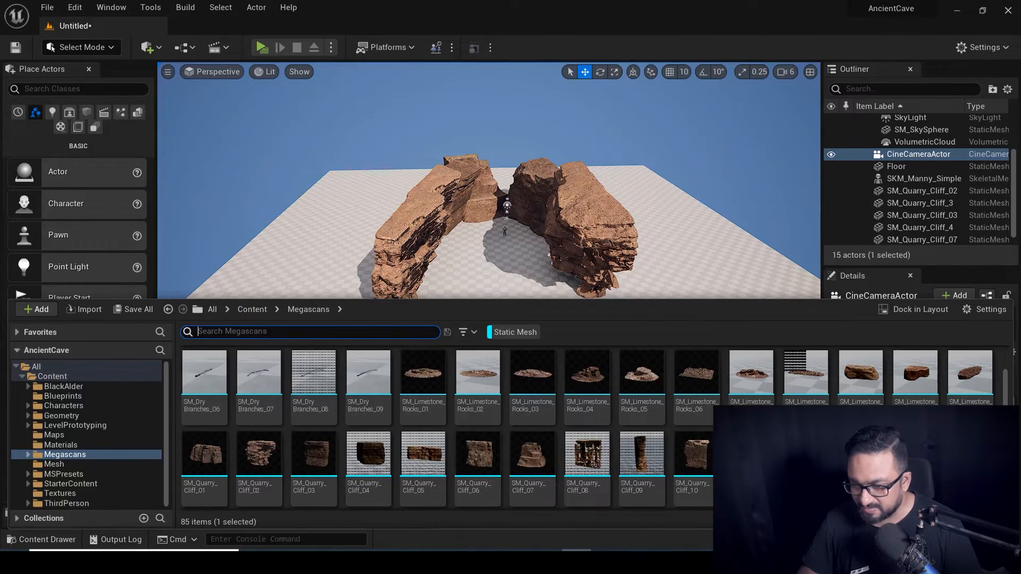
# Add SM_Quarry_Cliff_01, enlarge it, and push it against the right cliff wall.
pyautogui.moveTo(204, 453); pyautogui.dragTo(586, 319)
pyautogui.press('e')
pyautogui.press('r')
pyautogui.press('w')
pyautogui.keyDown('alt'); pyautogui.moveTo(455, 361); pyautogui.dragTo(455, 404); pyautogui.keyUp('alt')
pyautogui.moveTo(585, 319); pyautogui.dragTo(606, 287)
pyautogui.keyDown('alt'); pyautogui.moveTo(661, 441); pyautogui.dragTo(661, 372); pyautogui.keyUp('alt')
pyautogui.keyDown('alt'); pyautogui.moveTo(505, 353); pyautogui.dragTo(506, 404); pyautogui.keyUp('alt')
# Add SM_Quarry_Cliff_16 at the canyon's back, turned to face the canyon and stretched taller.
pyautogui.hotkey('ctrl', 'space')
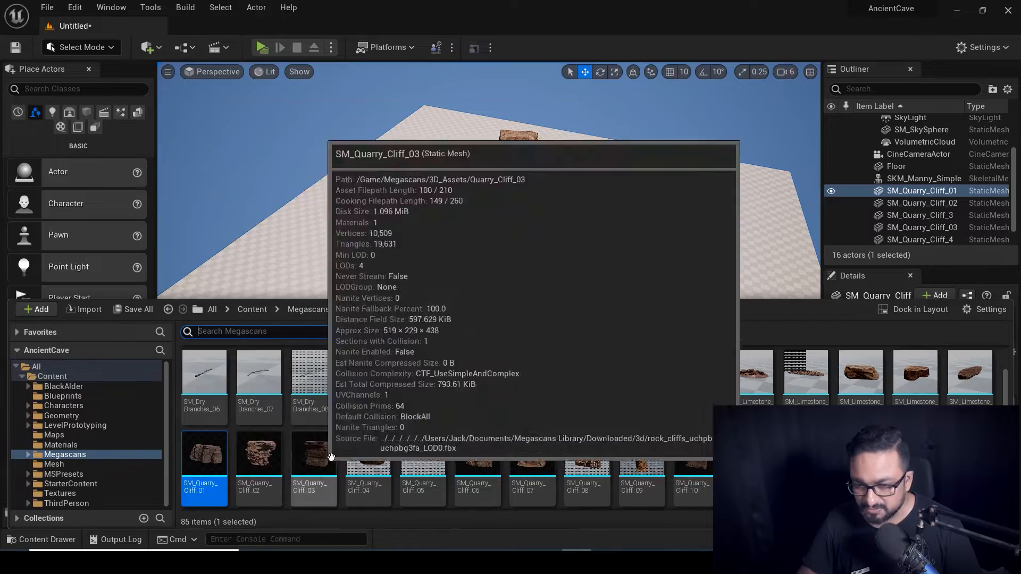
pyautogui.scroll(-1, 327, 462)
pyautogui.moveTo(204, 458); pyautogui.dragTo(595, 197)
pyautogui.press('r')
pyautogui.keyDown('alt'); pyautogui.moveTo(596, 197); pyautogui.dragTo(500, 143); pyautogui.keyUp('alt')
pyautogui.press('e')
pyautogui.moveTo(742, 372); pyautogui.dragTo(691, 385)
pyautogui.keyDown('alt'); pyautogui.moveTo(500, 197); pyautogui.dragTo(596, 250); pyautogui.keyUp('alt')
pyautogui.press('w')
pyautogui.moveTo(649, 187); pyautogui.dragTo(543, 176)
pyautogui.keyDown('alt'); pyautogui.moveTo(542, 229); pyautogui.dragTo(447, 175); pyautogui.keyUp('alt')
pyautogui.press('r')
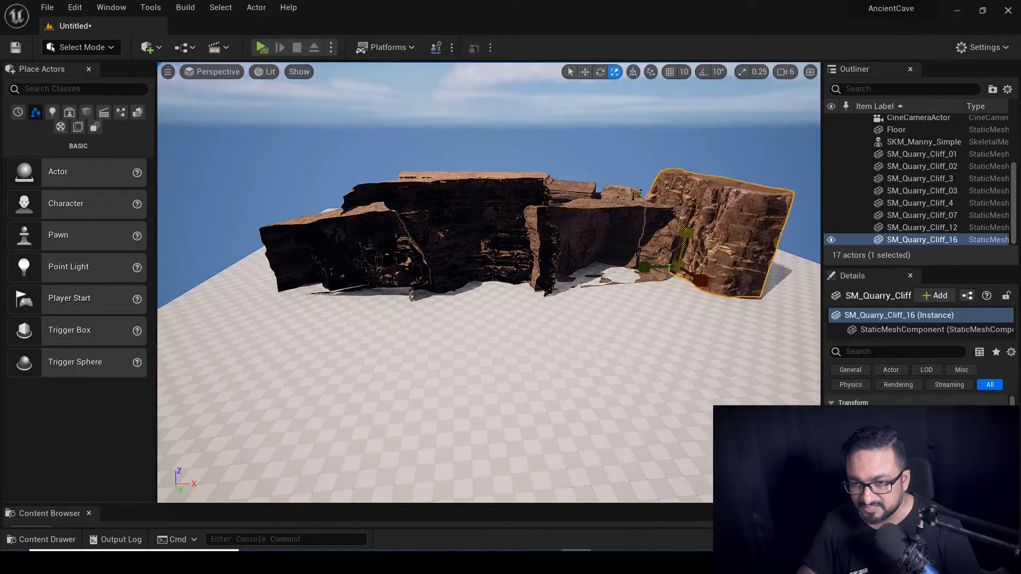
pyautogui.keyDown('alt'); pyautogui.moveTo(499, 197); pyautogui.dragTo(596, 250); pyautogui.keyUp('alt')
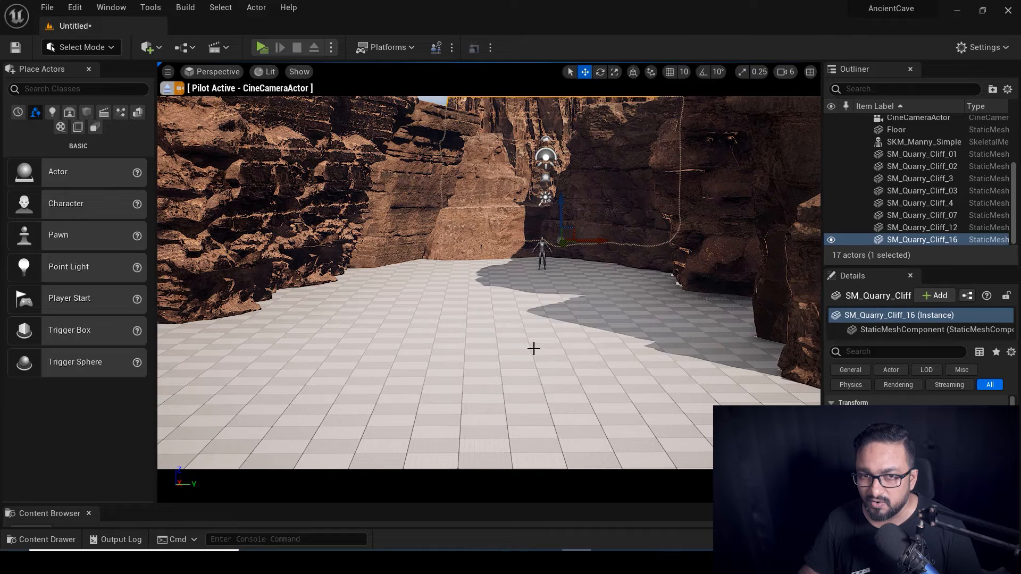
# Check the shot through the cine camera, then shift the tall back cliff up-left.
pyautogui.click(922, 190)
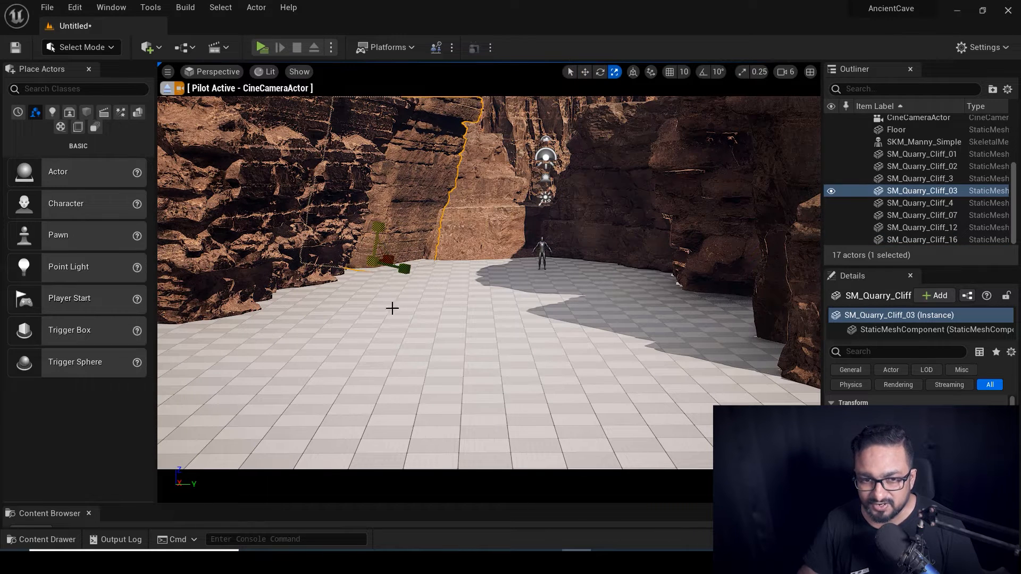
pyautogui.click(167, 88)
pyautogui.keyDown('alt'); pyautogui.moveTo(441, 358); pyautogui.dragTo(638, 404); pyautogui.keyUp('alt')
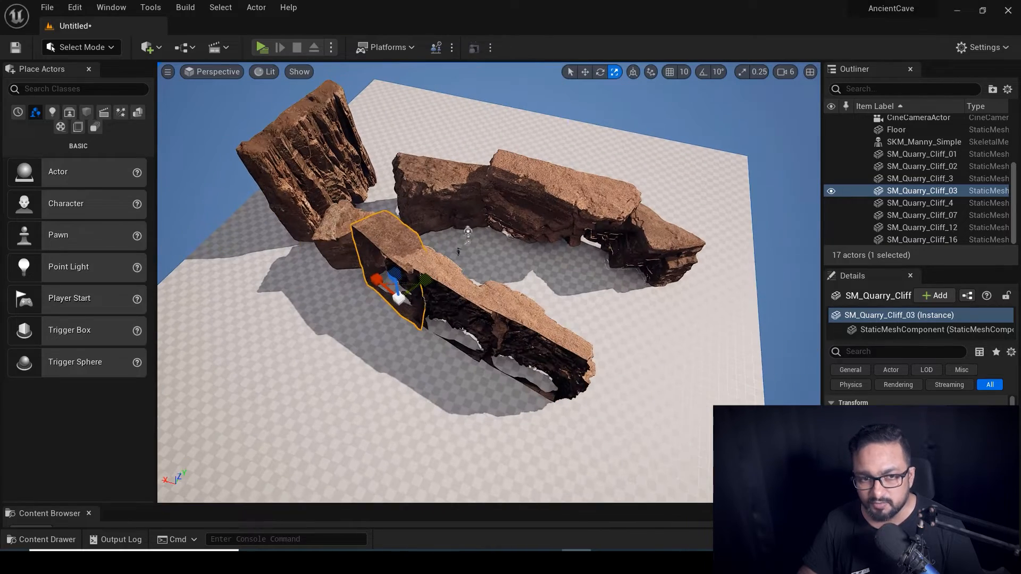
pyautogui.click(309, 160)
pyautogui.moveTo(374, 214); pyautogui.dragTo(347, 204)
pyautogui.keyDown('alt'); pyautogui.moveTo(553, 325); pyautogui.dragTo(441, 293); pyautogui.keyUp('alt')
pyautogui.keyDown('alt'); pyautogui.moveTo(501, 352); pyautogui.dragTo(500, 354); pyautogui.keyUp('alt')
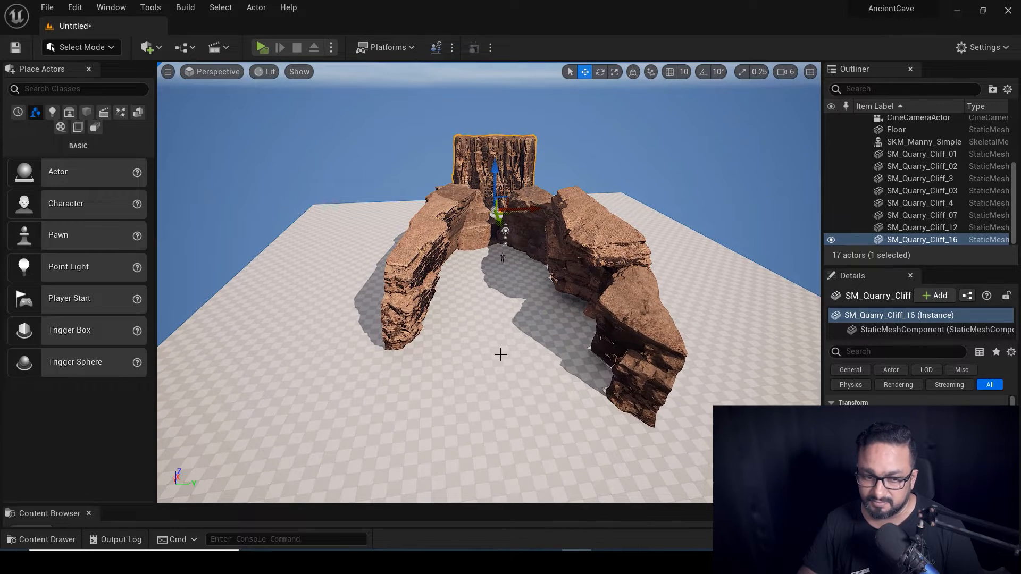
pyautogui.hotkey('ctrl', 'space')
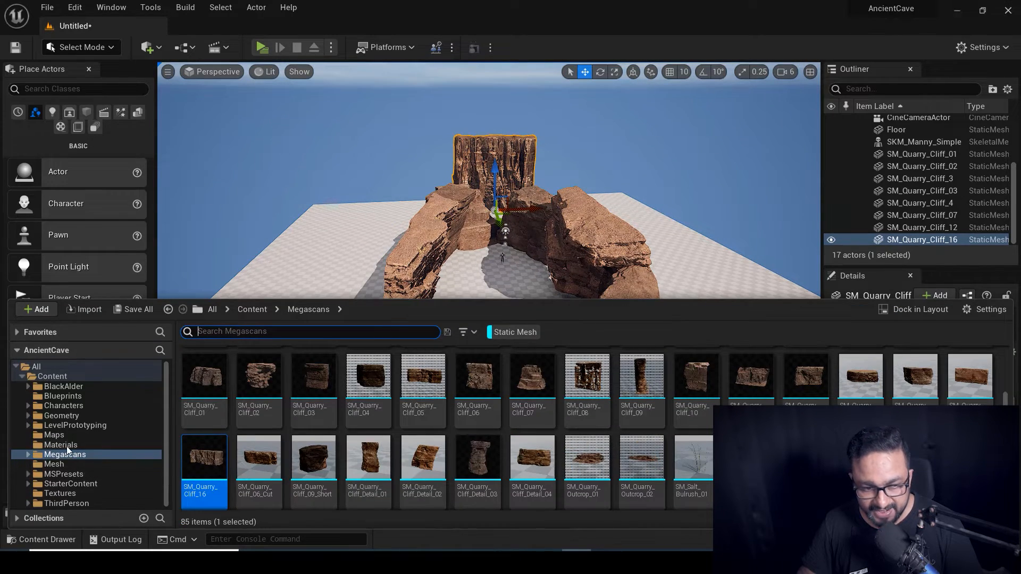
# Place S_Gigantic_Sandstone_Terrain in the level, lower it and shrink it.
pyautogui.scroll(5, 469, 414)
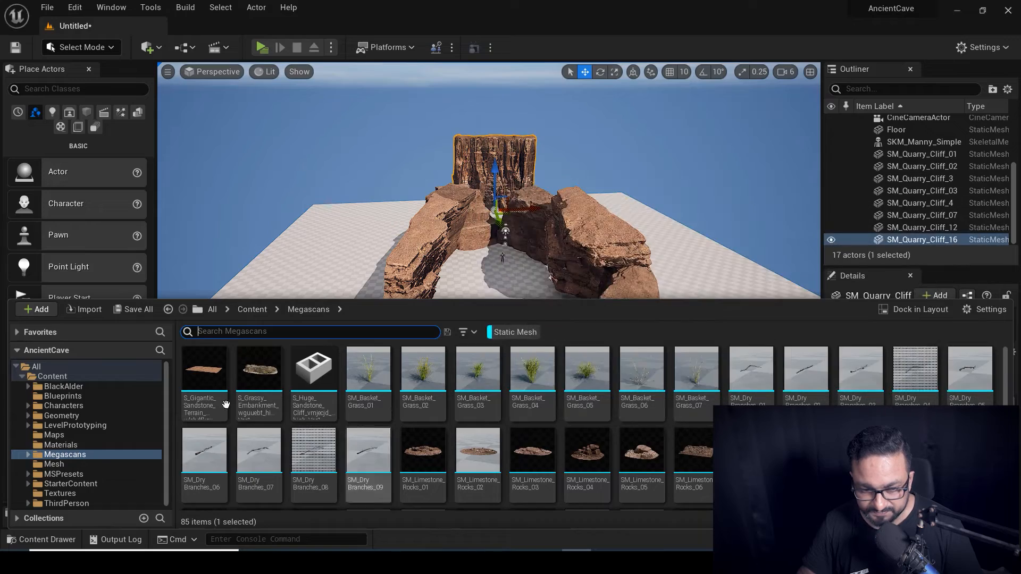
pyautogui.moveTo(205, 376); pyautogui.dragTo(529, 296)
pyautogui.moveTo(528, 270); pyautogui.dragTo(519, 327)
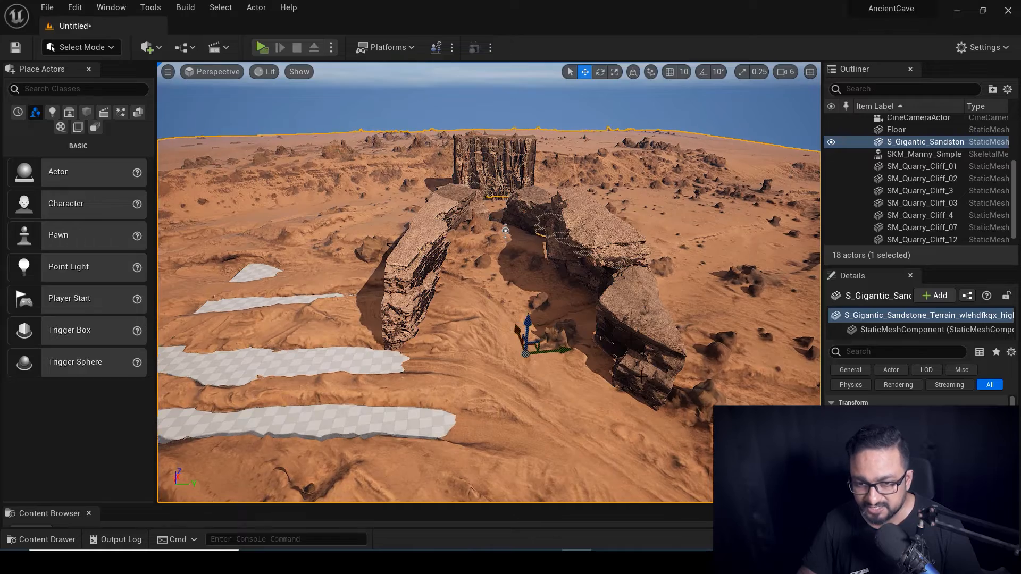
pyautogui.scroll(-8, 642, 377)
pyautogui.keyDown('alt'); pyautogui.moveTo(641, 388); pyautogui.dragTo(641, 425); pyautogui.keyUp('alt')
pyautogui.press('r')
pyautogui.moveTo(505, 307); pyautogui.dragTo(505, 269)
# Rotate the terrain about -171.65 degrees and rescale it to fit the canyon.
pyautogui.keyDown('alt'); pyautogui.moveTo(494, 419); pyautogui.dragTo(499, 390); pyautogui.keyUp('alt')
pyautogui.scroll(5, 459, 349)
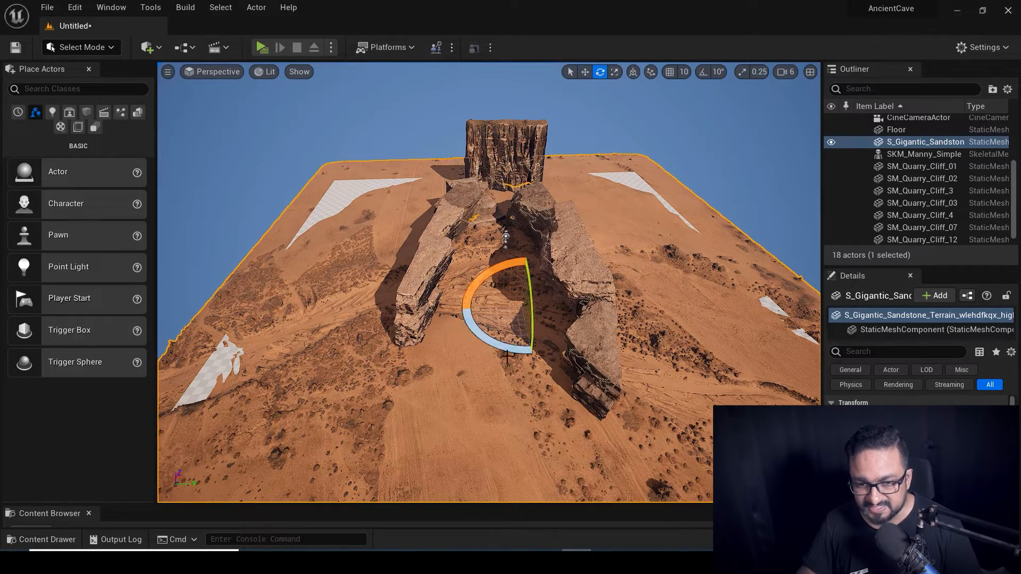
pyautogui.moveTo(482, 337); pyautogui.dragTo(556, 376)
pyautogui.scroll(5, 517, 389)
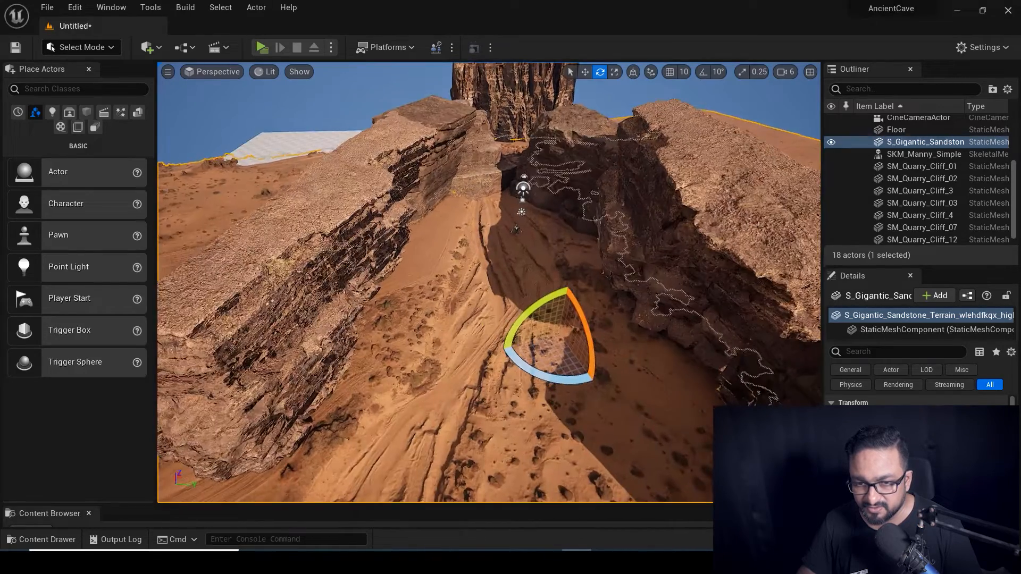
pyautogui.scroll(5, 518, 388)
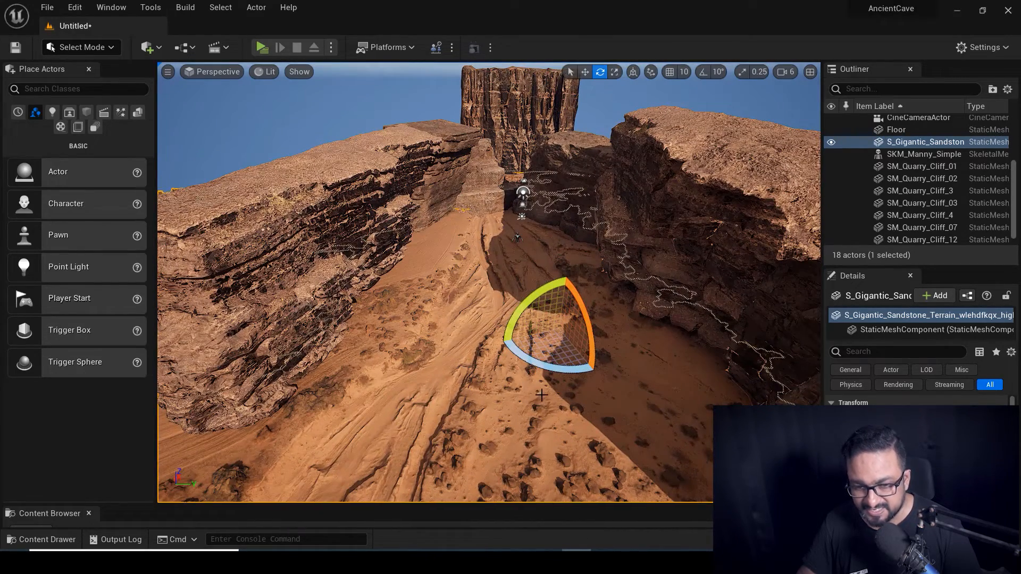
pyautogui.press('r')
pyautogui.moveTo(556, 330)
pyautogui.mouseDown()
pyautogui.moveTo(547, 340)
pyautogui.moveTo(556, 331)
pyautogui.mouseUp()
# Slide the sandstone terrain along the canyon so sand lies under the mannequin.
pyautogui.press('w')
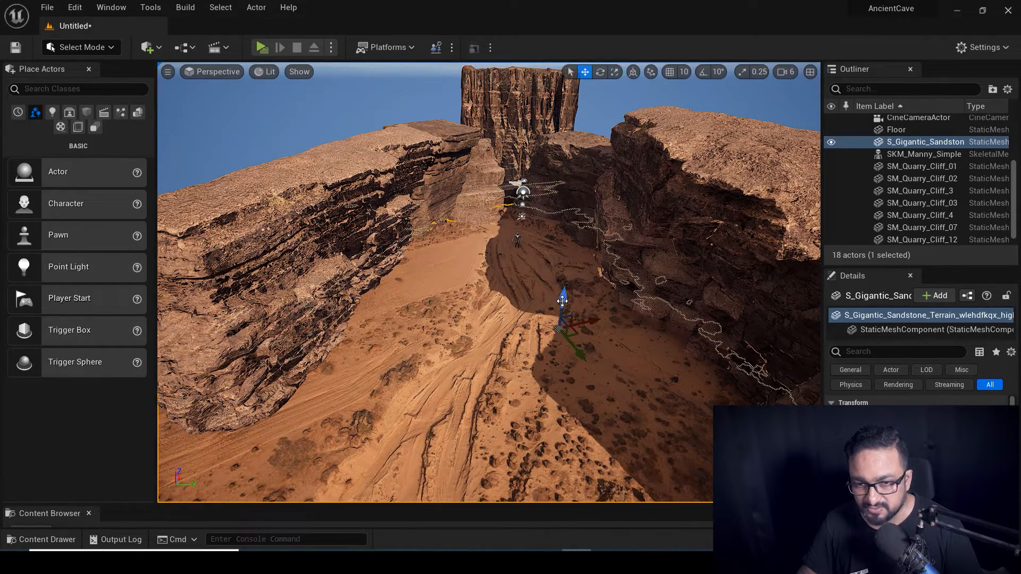
pyautogui.moveTo(562, 297); pyautogui.dragTo(566, 250, button='right')
pyautogui.moveTo(524, 327); pyautogui.dragTo(561, 348, button='right')
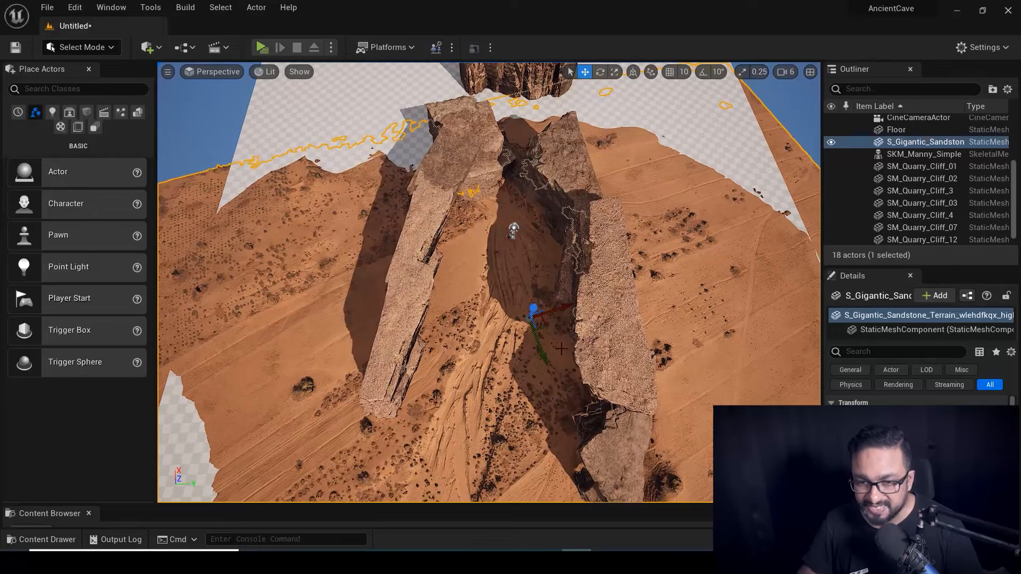
pyautogui.moveTo(551, 352); pyautogui.dragTo(541, 328, button='middle')
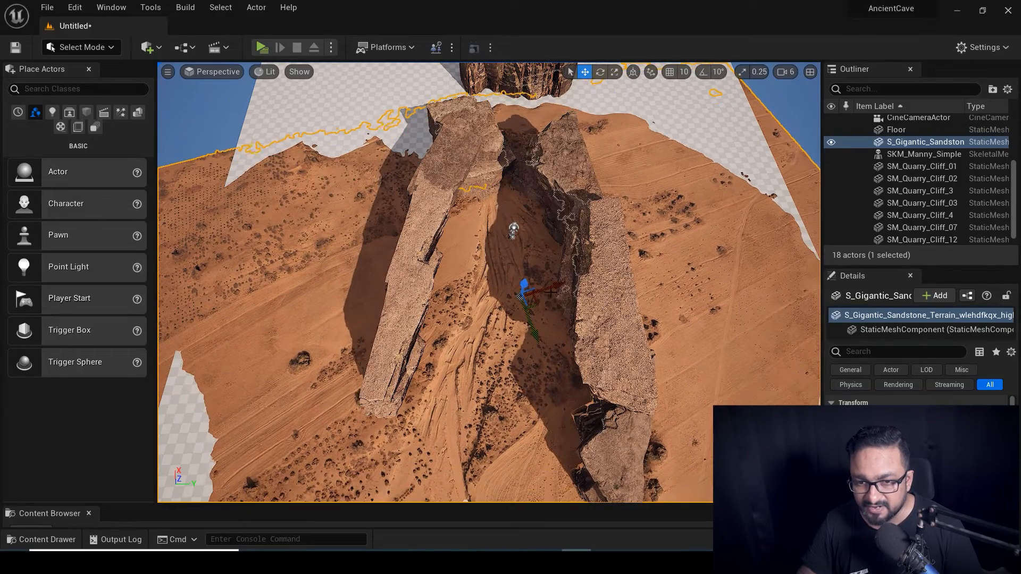
pyautogui.moveTo(550, 291); pyautogui.dragTo(558, 276)
pyautogui.moveTo(544, 319); pyautogui.dragTo(549, 250)
pyautogui.moveTo(520, 341); pyautogui.dragTo(519, 313, button='right')
pyautogui.scroll(6, 520, 340)
pyautogui.press('q')
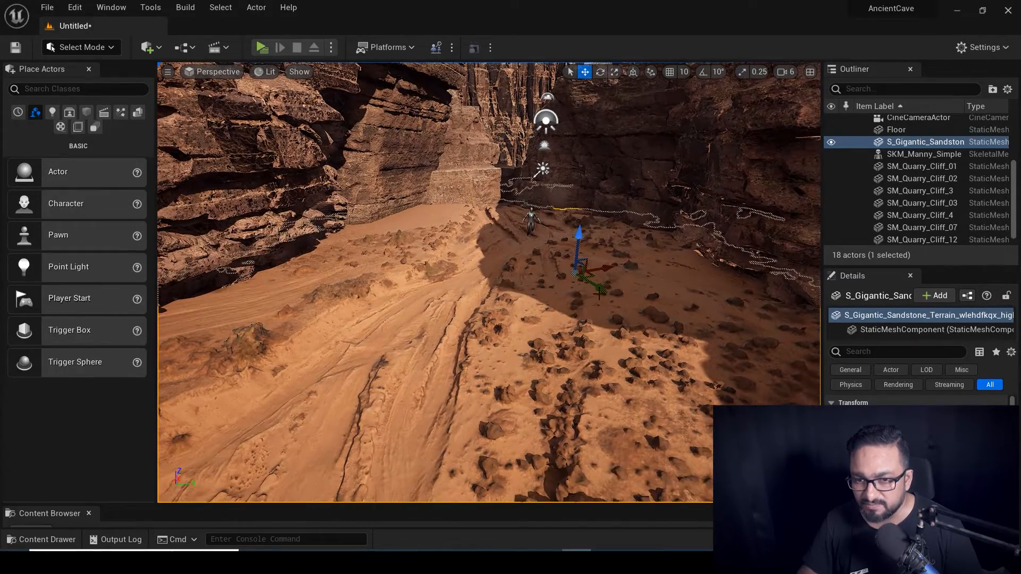
pyautogui.moveTo(604, 267); pyautogui.dragTo(540, 236)
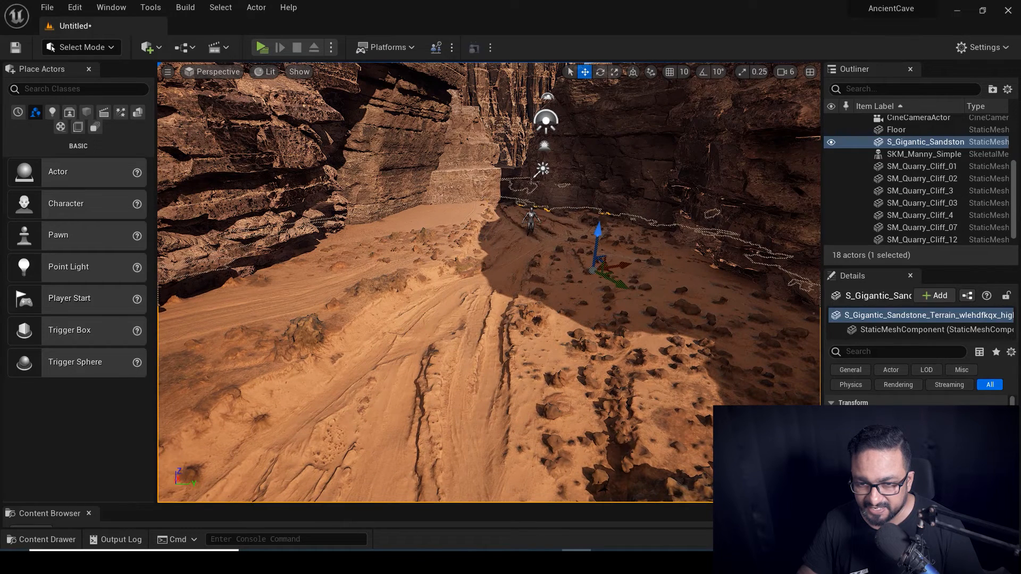
pyautogui.click(531, 214)
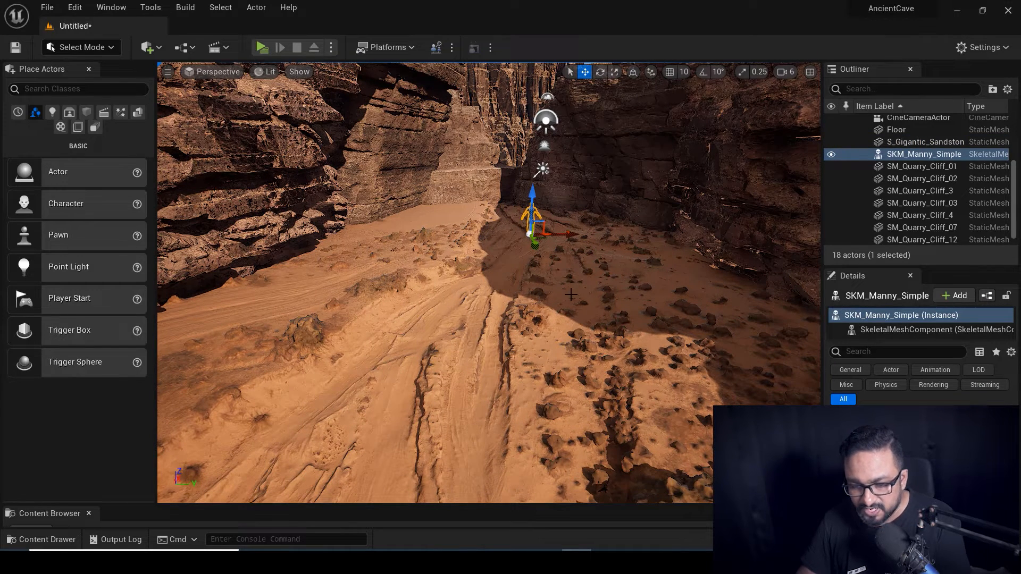
# Swing the directional light with Ctrl+L to lower the sun and shift the canyon's shadows.
pyautogui.hotkey('ctrl', 'l')
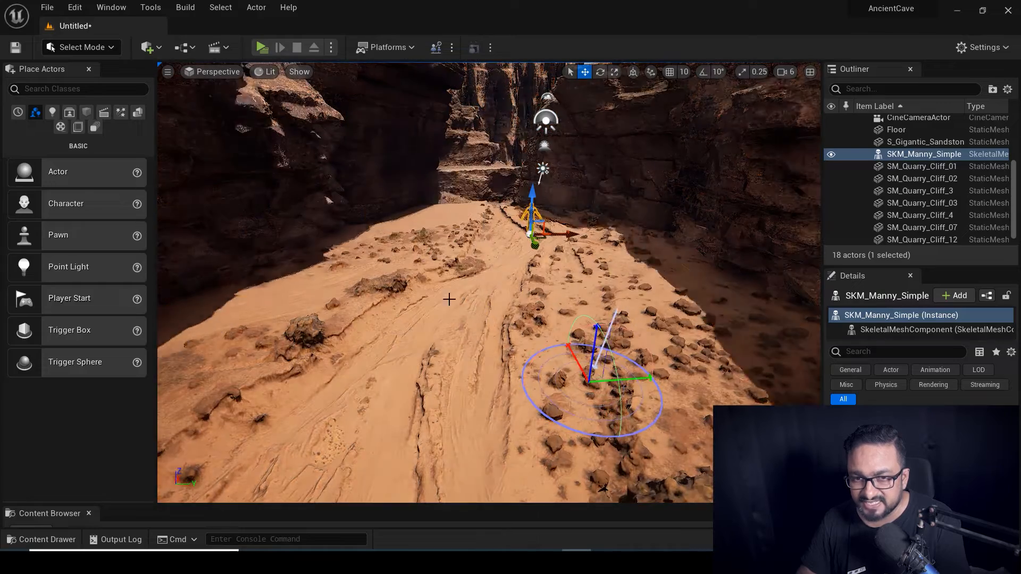
pyautogui.hotkey('ctrl', 'l')
pyautogui.hotkey('ctrl', 'l')
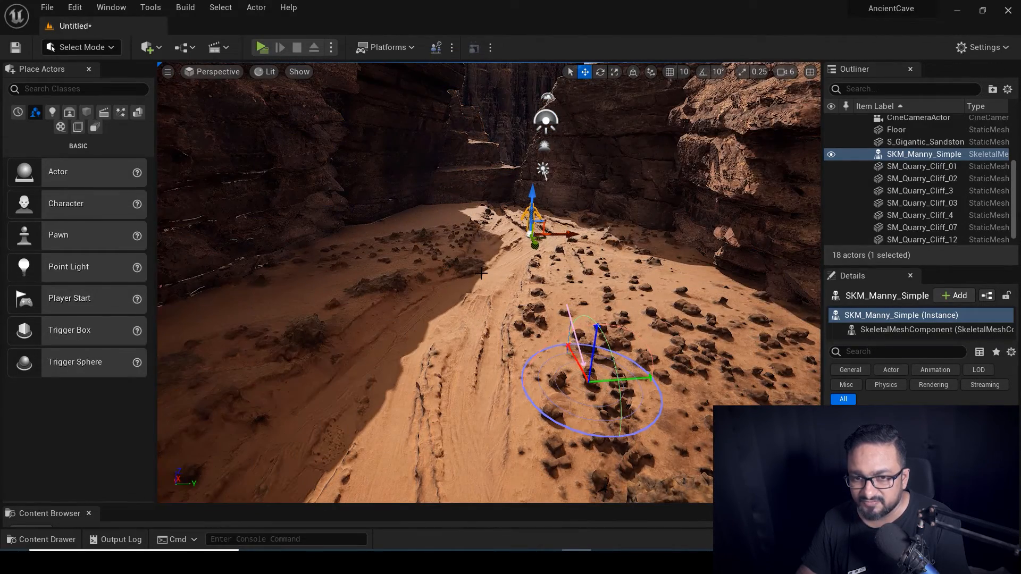
pyautogui.hotkey('ctrl', 'l')
pyautogui.hotkey('ctrl', 'l')
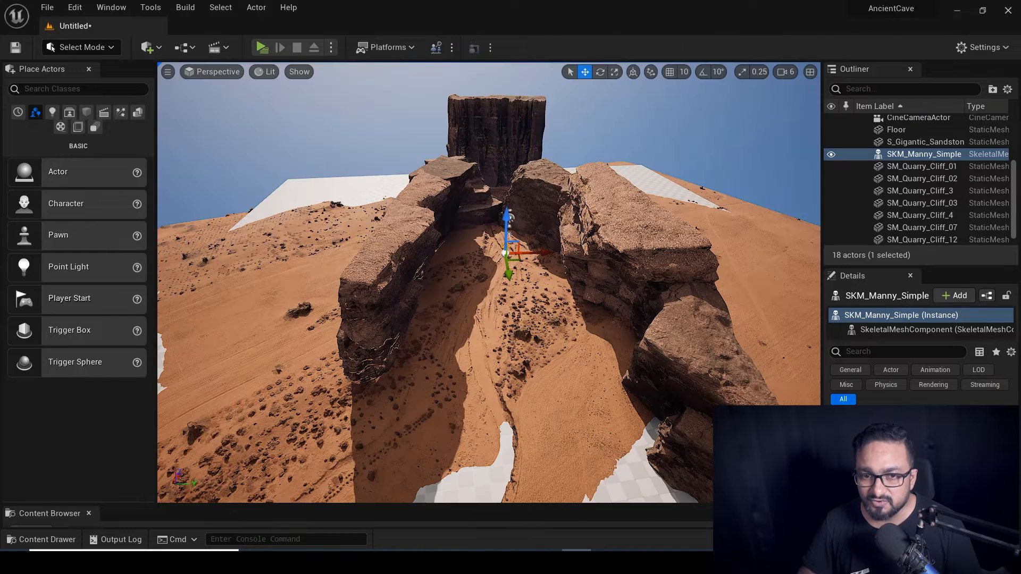
pyautogui.moveTo(547, 310); pyautogui.dragTo(548, 310, button='right')
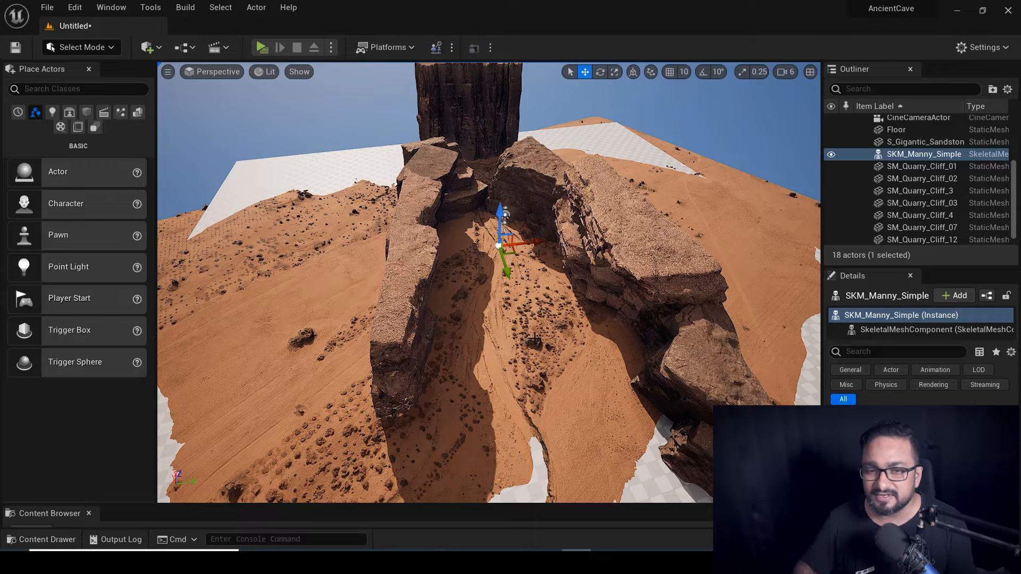
pyautogui.moveTo(530, 316); pyautogui.dragTo(522, 296, button='right')
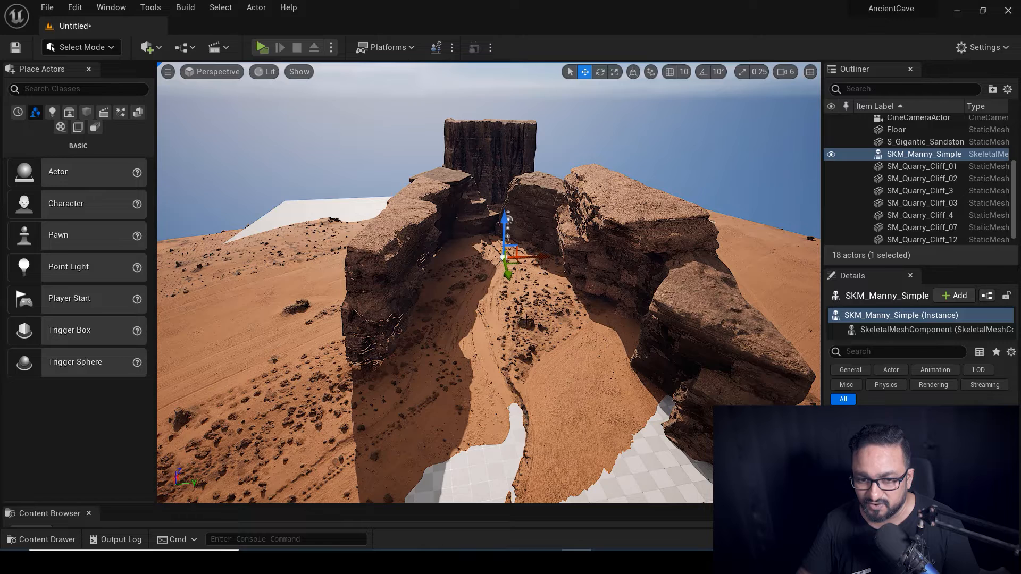
pyautogui.hotkey('ctrl', 'space')
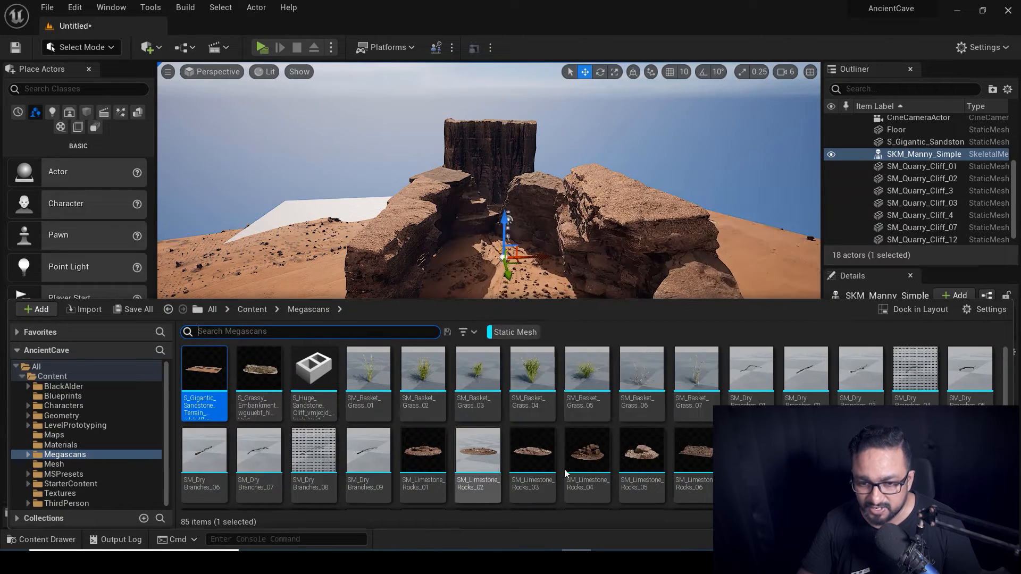
# Add SM_Quarry_Cliff_11, enlarge it greatly, and turn it about its vertical axis.
pyautogui.scroll(-3, 447, 426)
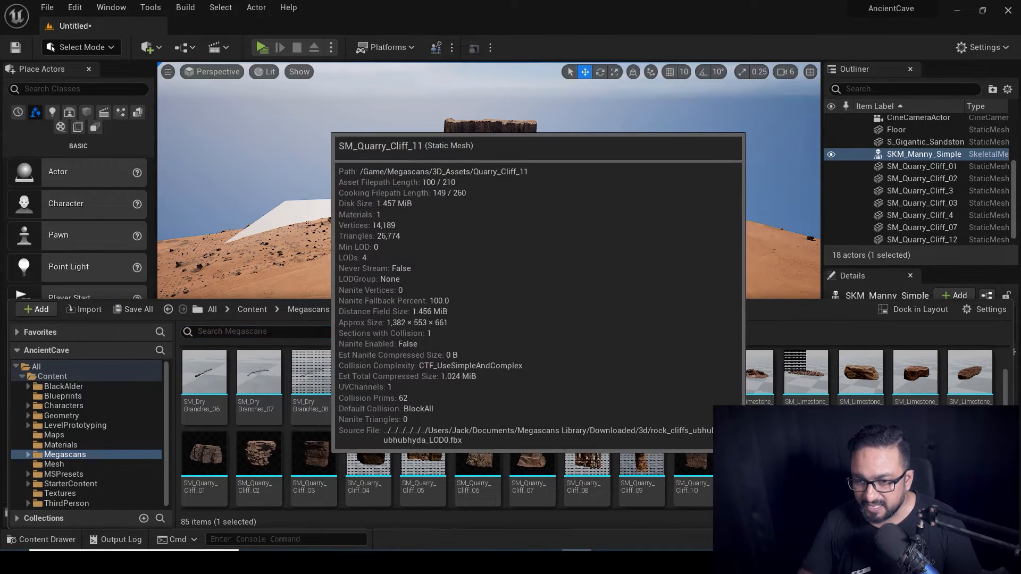
pyautogui.hotkey('ctrl', 'space')
pyautogui.click(527, 329)
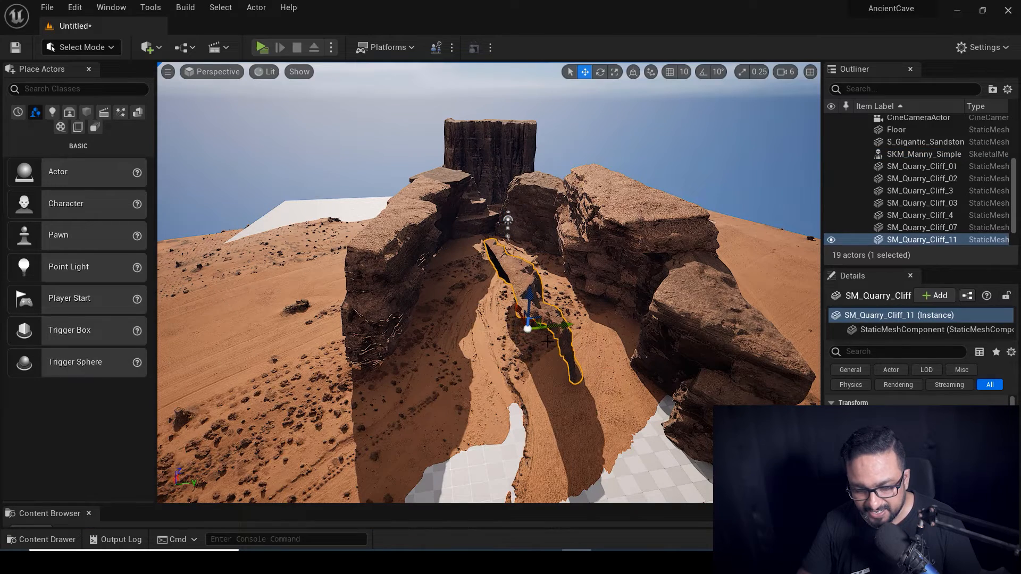
pyautogui.moveTo(532, 330); pyautogui.dragTo(595, 297)
pyautogui.press('e')
pyautogui.press('w')
pyautogui.moveTo(595, 298); pyautogui.dragTo(478, 176, button='right')
# Tilt SM_Quarry_Cliff_11 a few degrees and pilot the CineCameraActor.
pyautogui.press('e')
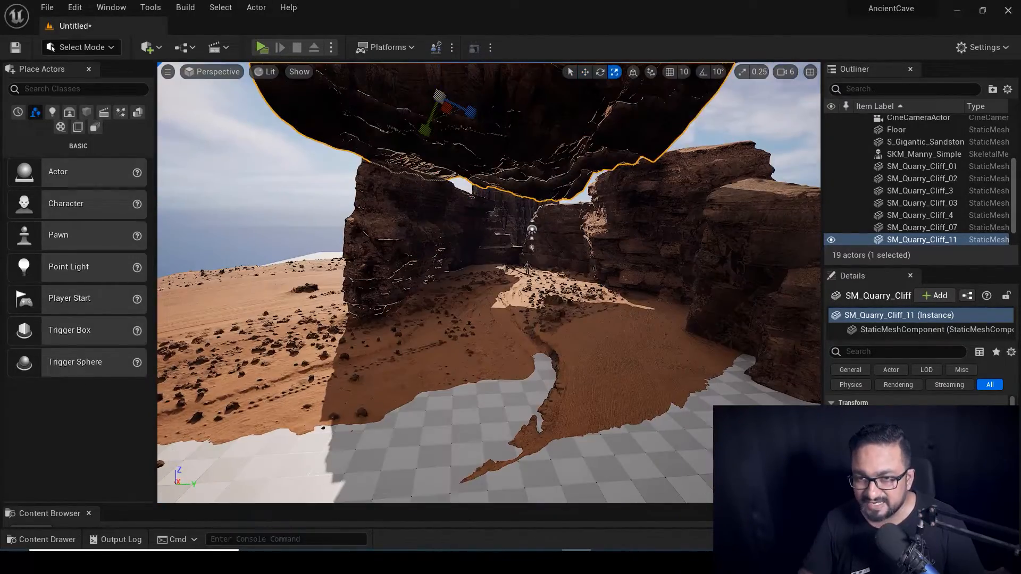
pyautogui.moveTo(435, 96); pyautogui.dragTo(425, 95)
pyautogui.press('w')
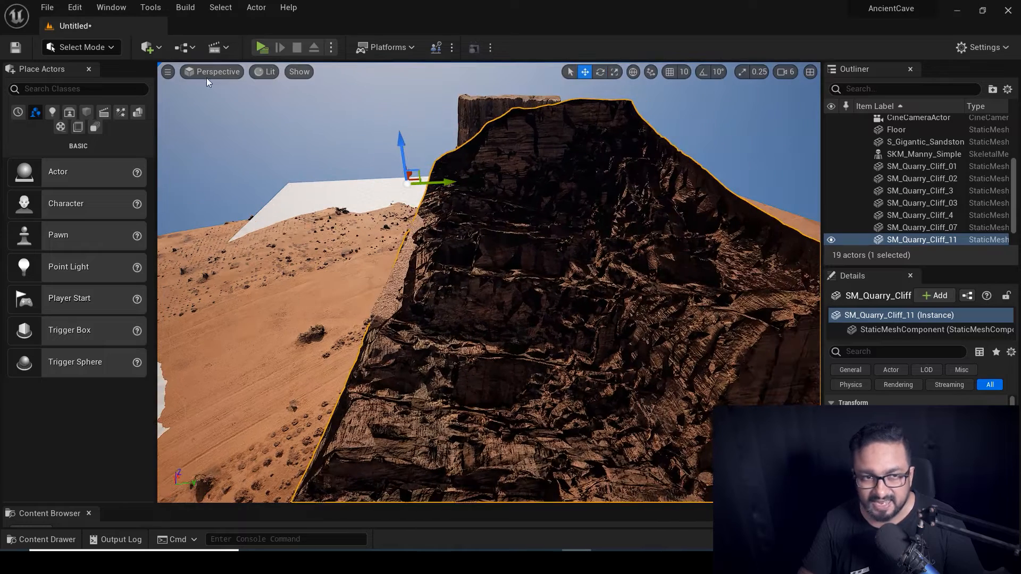
pyautogui.click(208, 73)
pyautogui.click(232, 211)
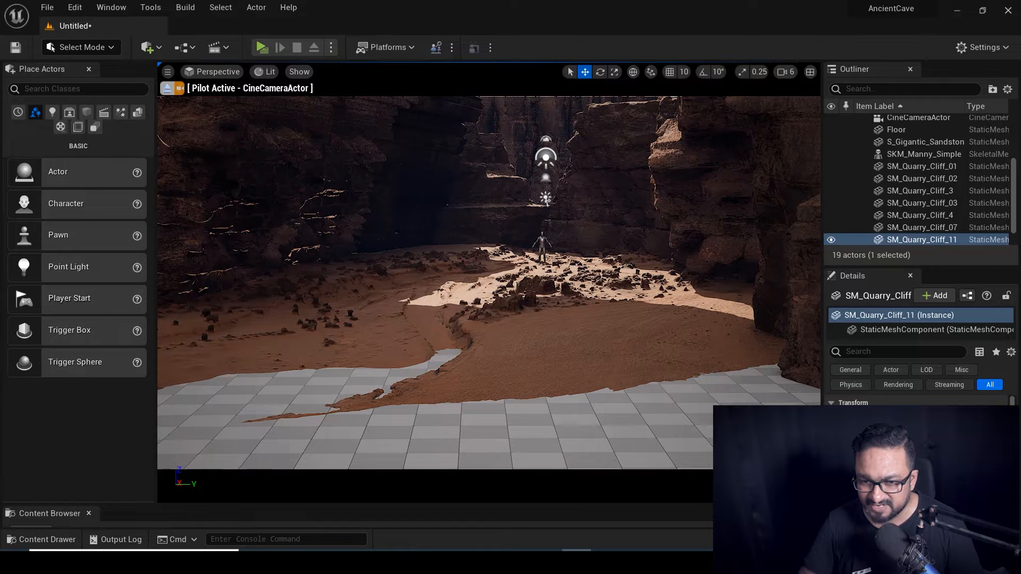
# Raise the sandstone terrain slightly and sink the checkered Floor beneath it.
pyautogui.click(595, 253)
pyautogui.moveTo(604, 264)
pyautogui.mouseDown()
pyautogui.moveTo(605, 246)
pyautogui.moveTo(604, 262)
pyautogui.mouseUp()
pyautogui.click(532, 286)
pyautogui.moveTo(545, 234); pyautogui.dragTo(544, 246)
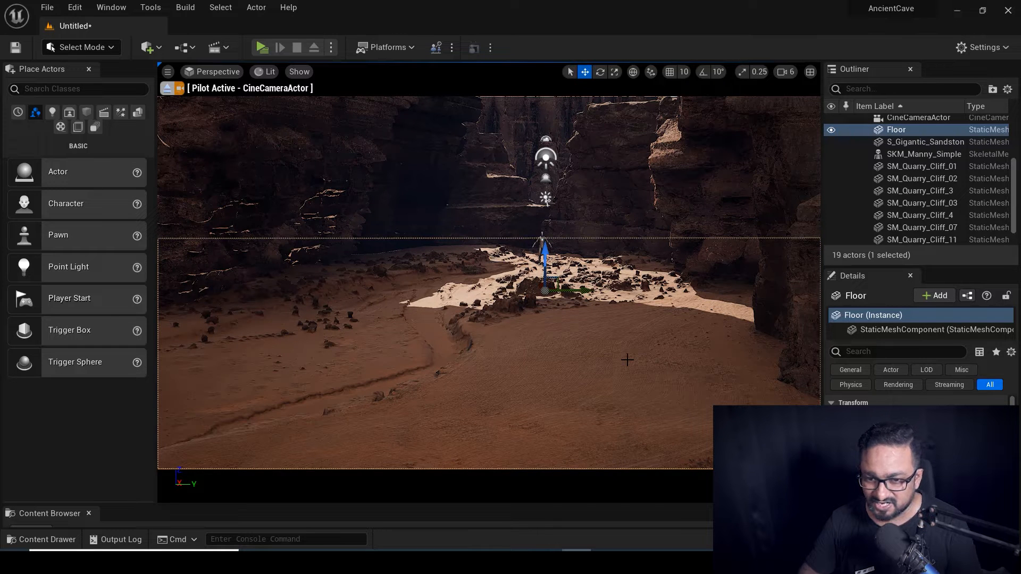
# Push the piloted camera toward the lit rocks and select the DirectionalLight.
pyautogui.press('w')
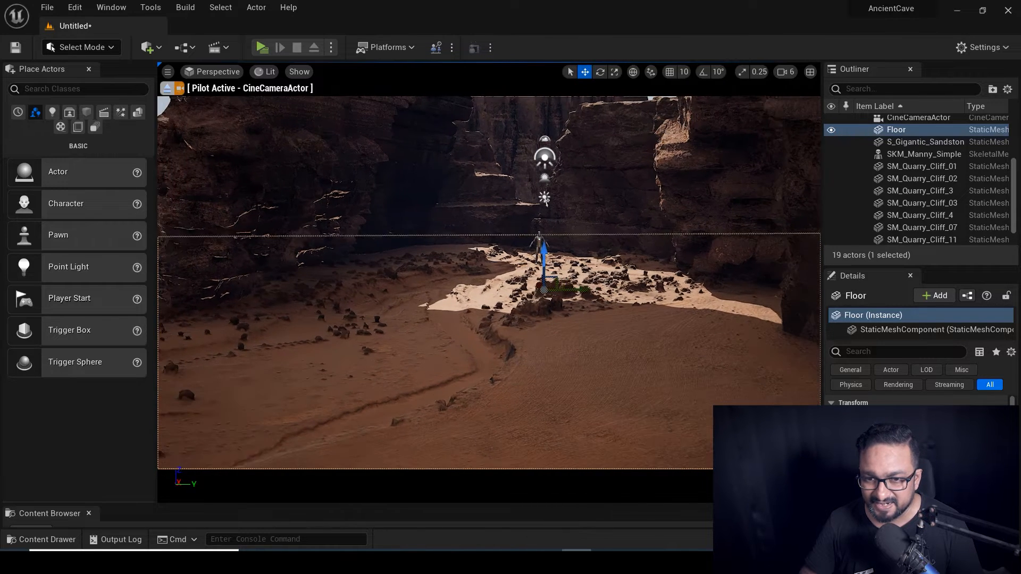
pyautogui.moveTo(539, 389); pyautogui.dragTo(540, 390, button='right')
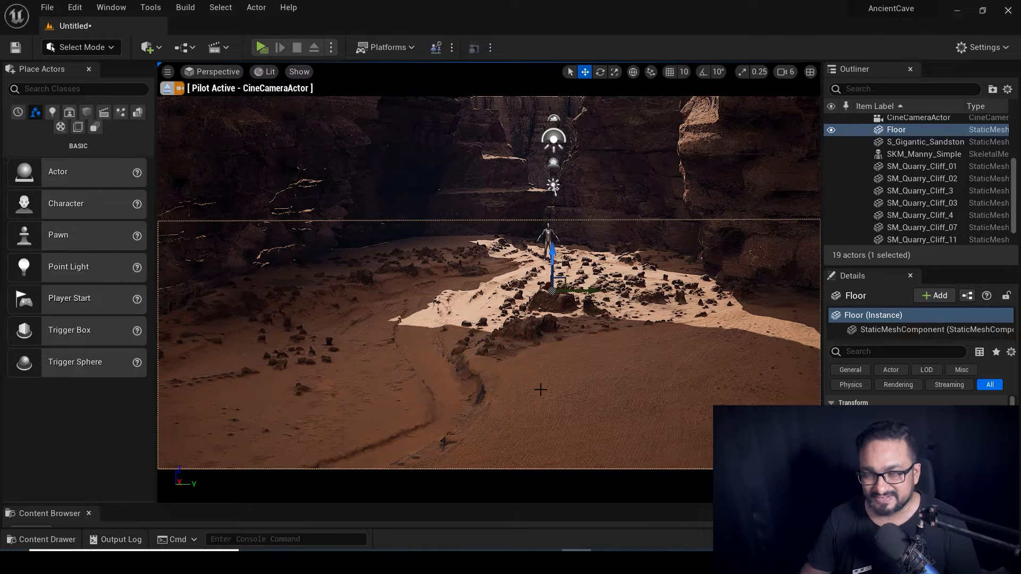
pyautogui.scroll(4, 915, 183)
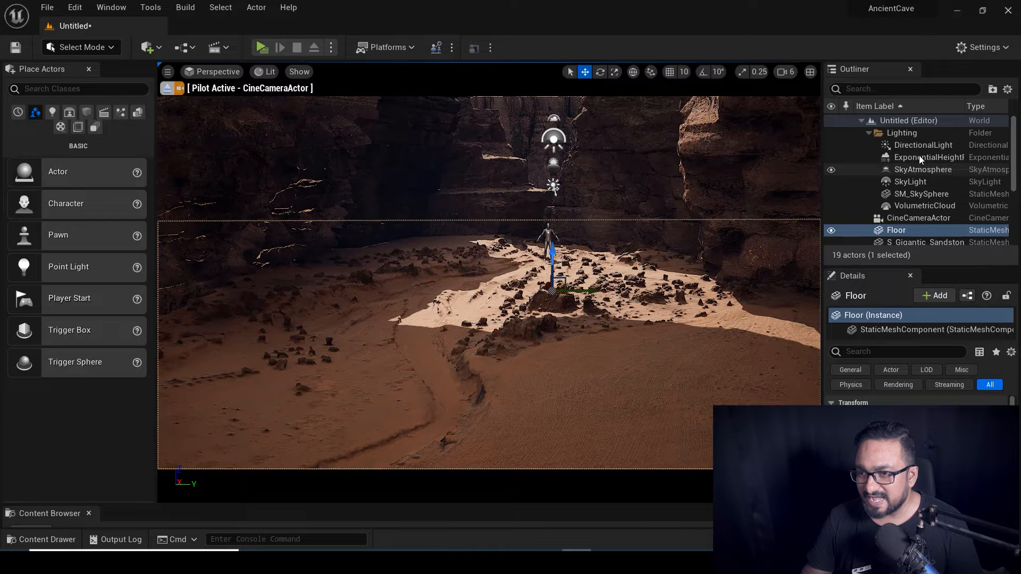
pyautogui.click(921, 145)
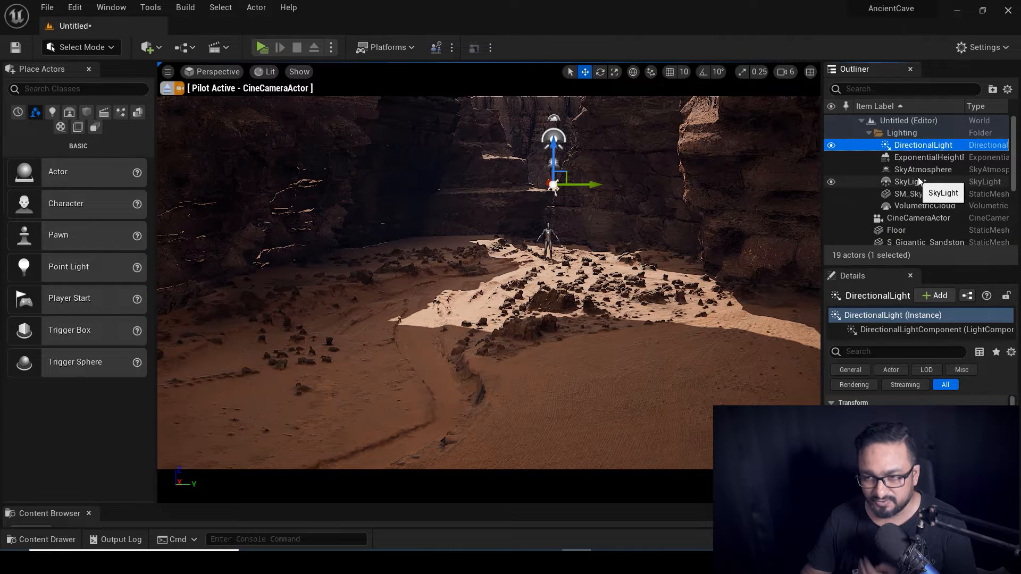
# Hide and reshow the SkyLight and VolumetricCloud to compare the canyon lighting.
pyautogui.click(832, 183)
pyautogui.click(832, 182)
pyautogui.click(832, 205)
pyautogui.click(833, 206)
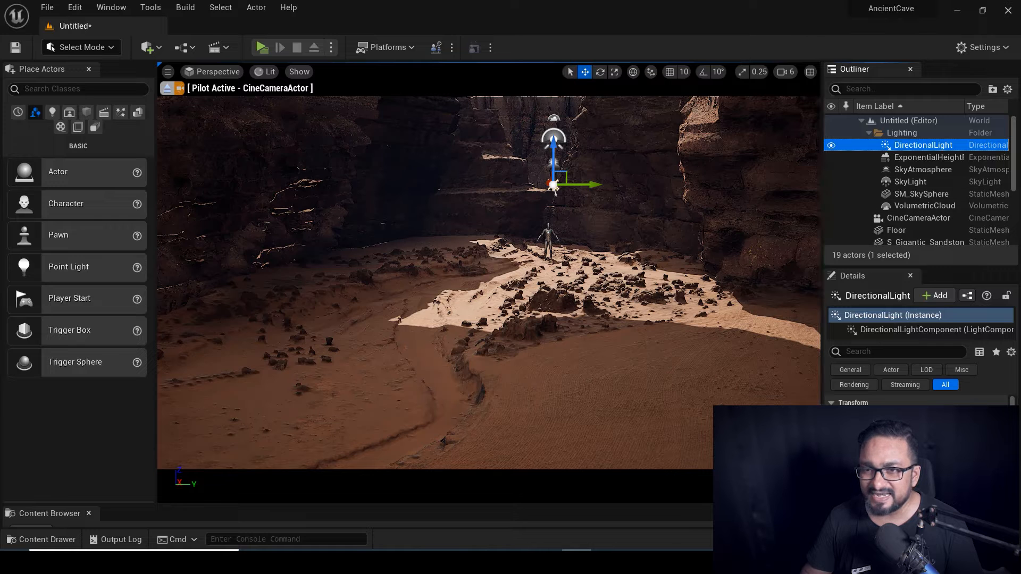
# Scroll the DirectionalLight details to Indirect Lighting Intensity and select its current value.
pyautogui.scroll(-2, 898, 450)
pyautogui.scroll(1, 898, 450)
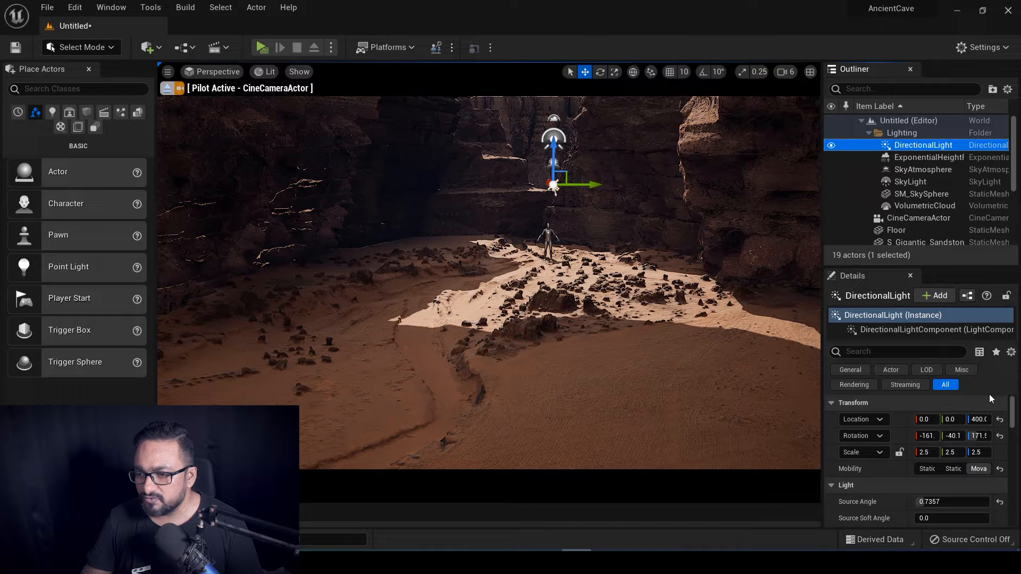
pyautogui.scroll(-1, 990, 396)
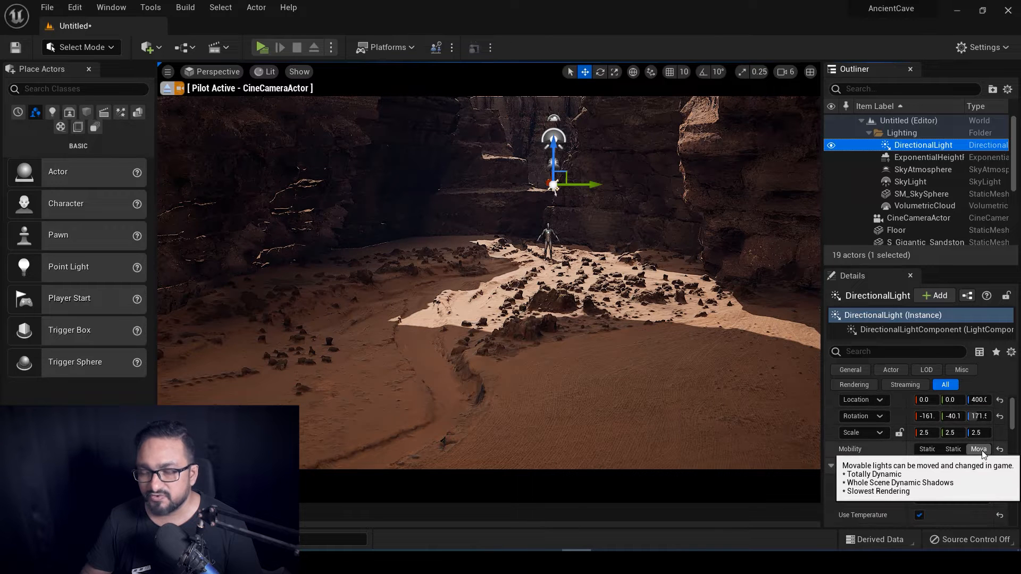
pyautogui.scroll(-4, 882, 470)
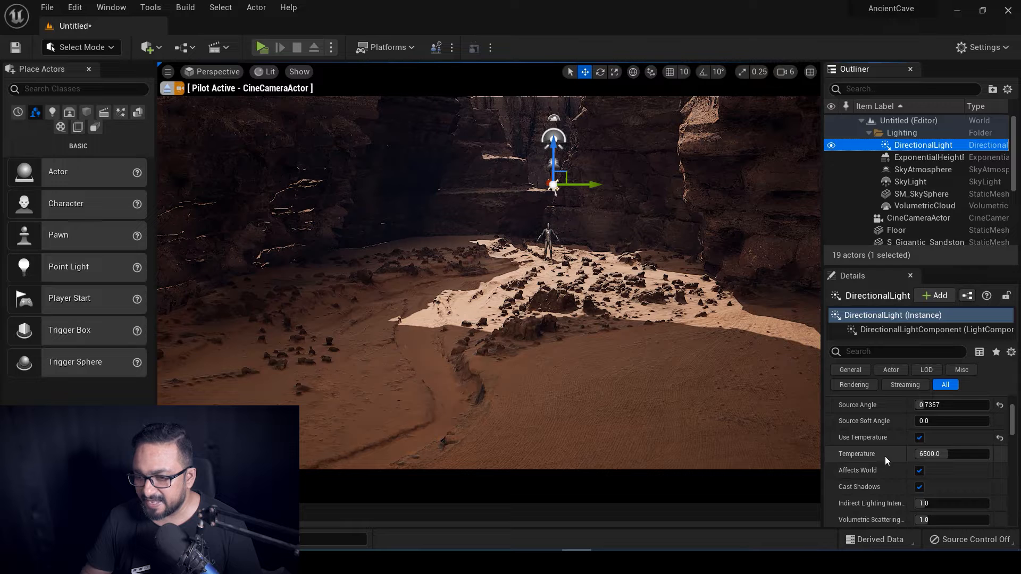
pyautogui.scroll(-2, 886, 458)
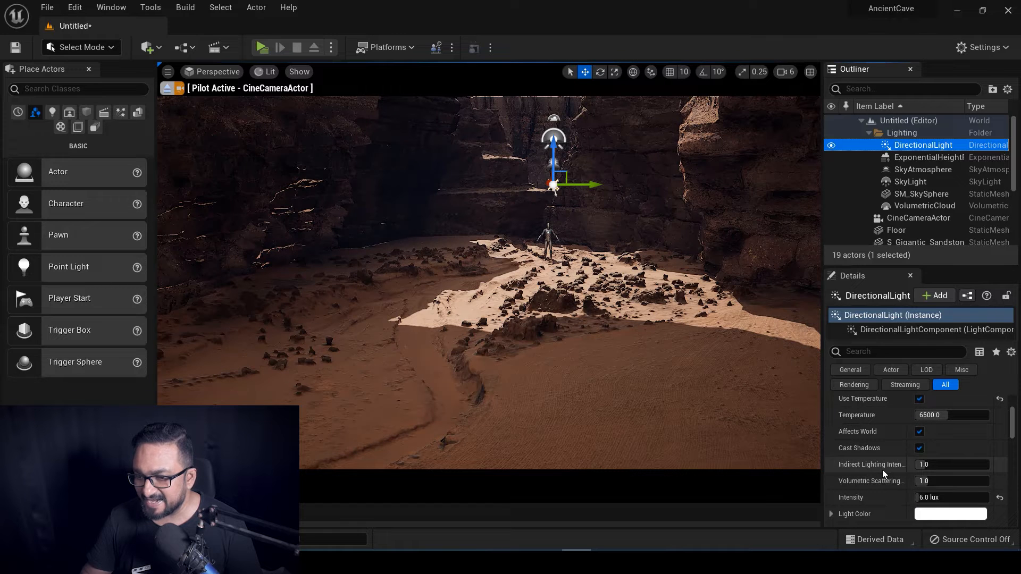
pyautogui.moveTo(897, 467)
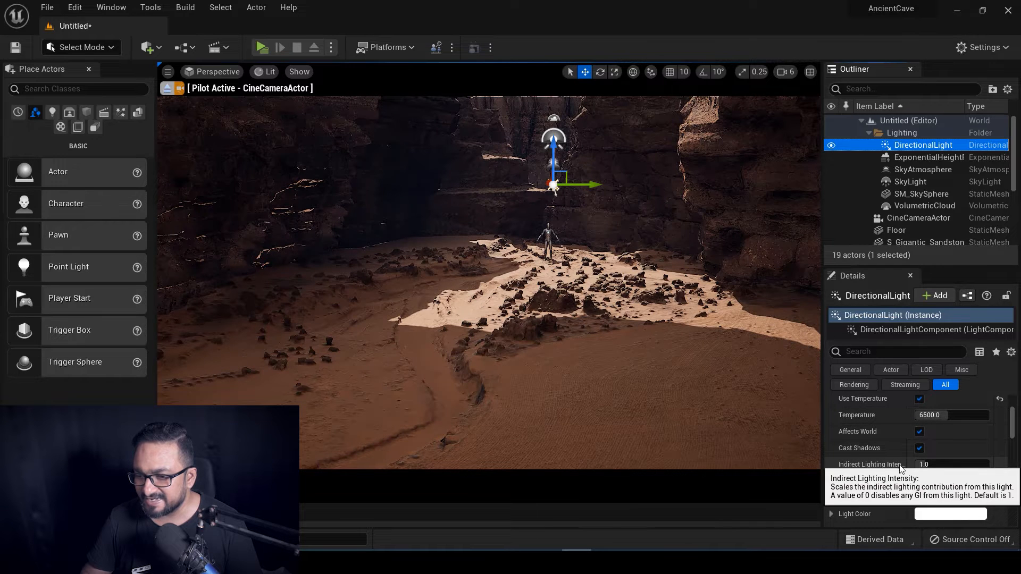
pyautogui.click(936, 465)
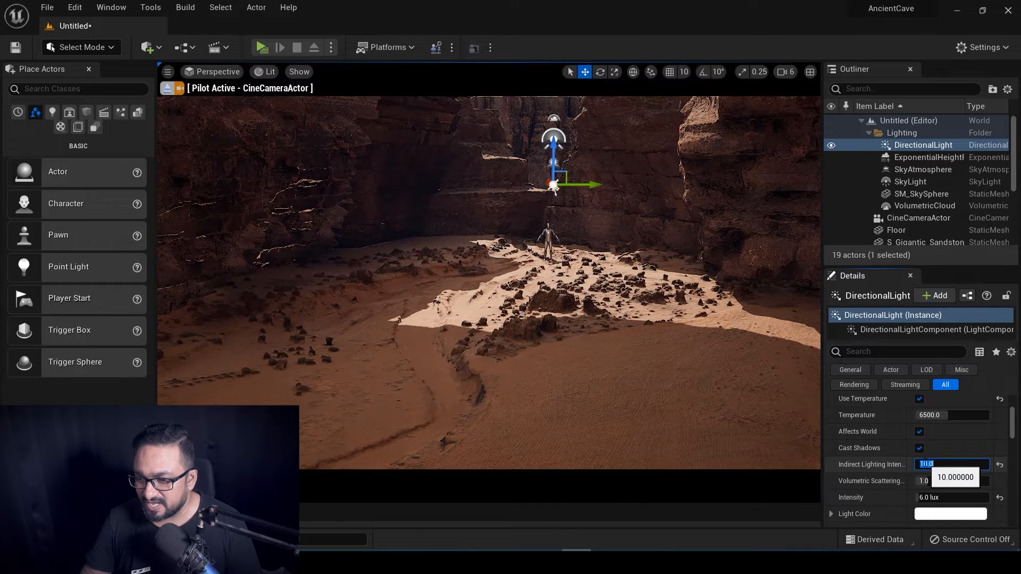
pyautogui.click(948, 464)
pyautogui.moveTo(942, 464); pyautogui.dragTo(907, 464)
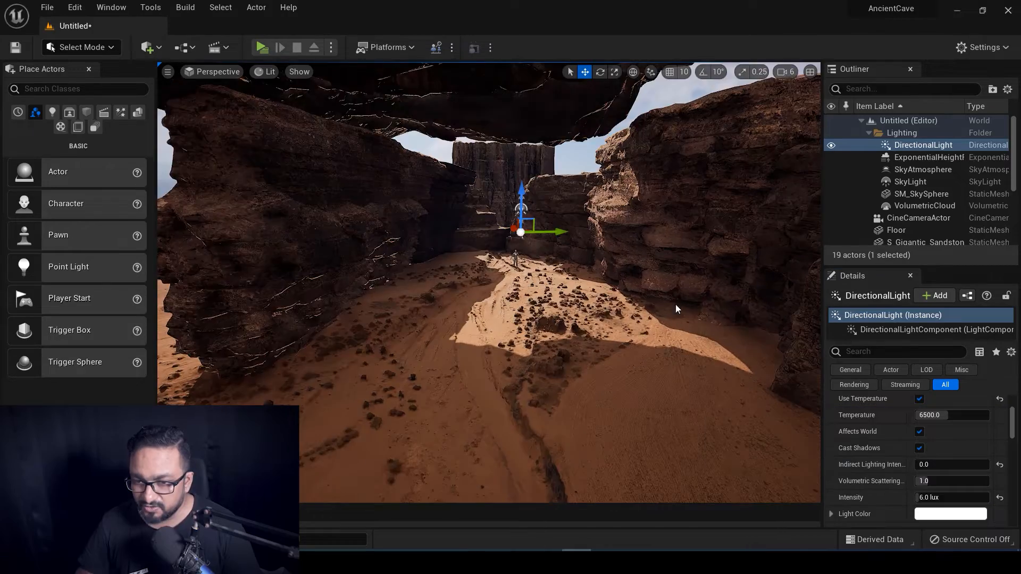
# Fly the view through the canyon to inspect the lighting.
pyautogui.press('w')
pyautogui.moveTo(675, 304); pyautogui.dragTo(675, 304, button='right')
pyautogui.press('a')
pyautogui.press('d')
pyautogui.press('q')
pyautogui.moveTo(754, 277); pyautogui.dragTo(753, 276, button='right')
pyautogui.press('e')
pyautogui.press('s')
pyautogui.press('w')
pyautogui.press('s')
pyautogui.press('w')
pyautogui.press('s')
pyautogui.press('w')
# Set the DirectionalLight's Indirect Lighting Intensity to 10.
pyautogui.click(936, 464)
pyautogui.write('1')
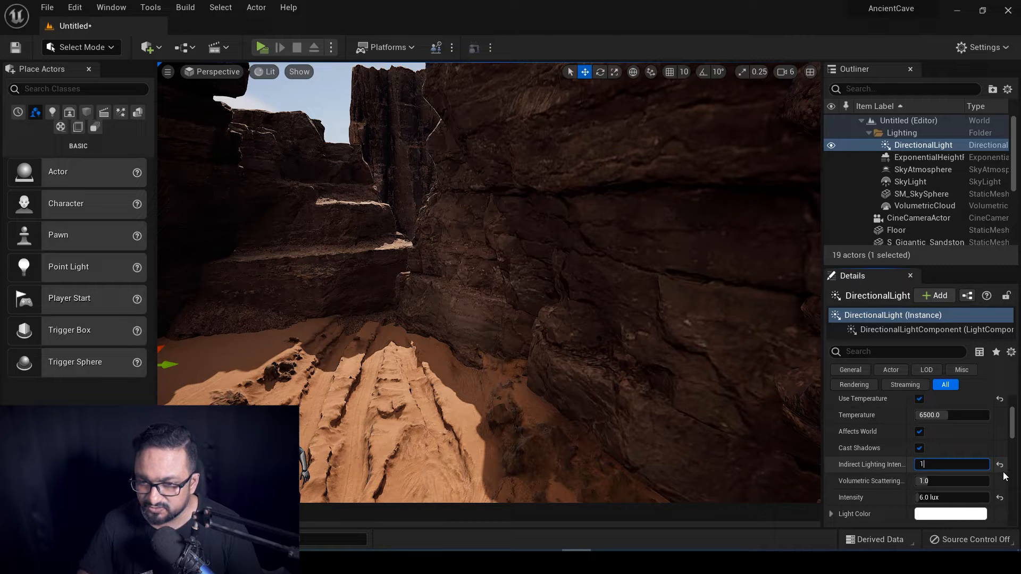
pyautogui.write('0')
pyautogui.press('Return')
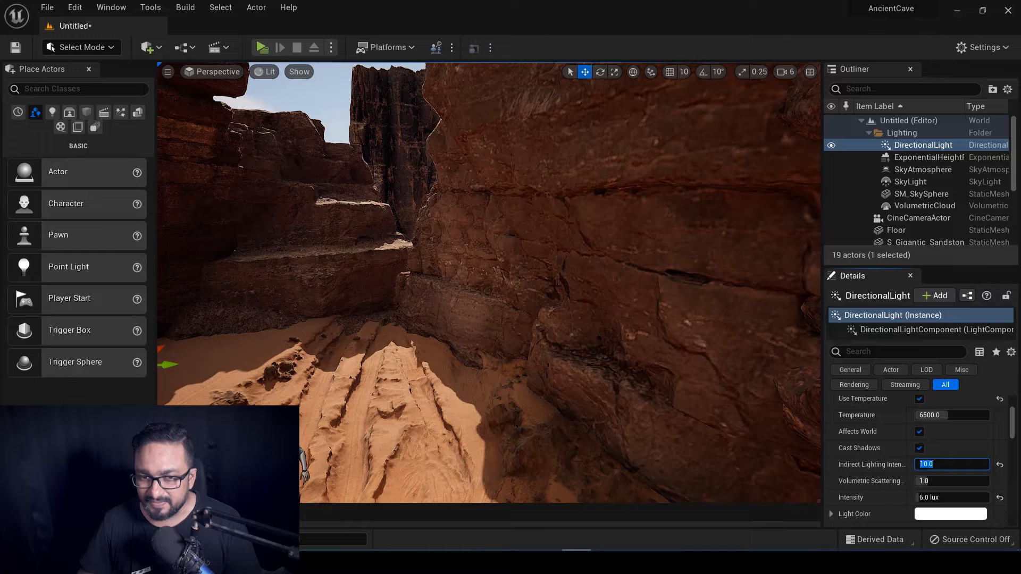
# Return the viewport to looking through the CineCameraActor.
pyautogui.click(168, 72)
pyautogui.click(212, 73)
pyautogui.click(215, 78)
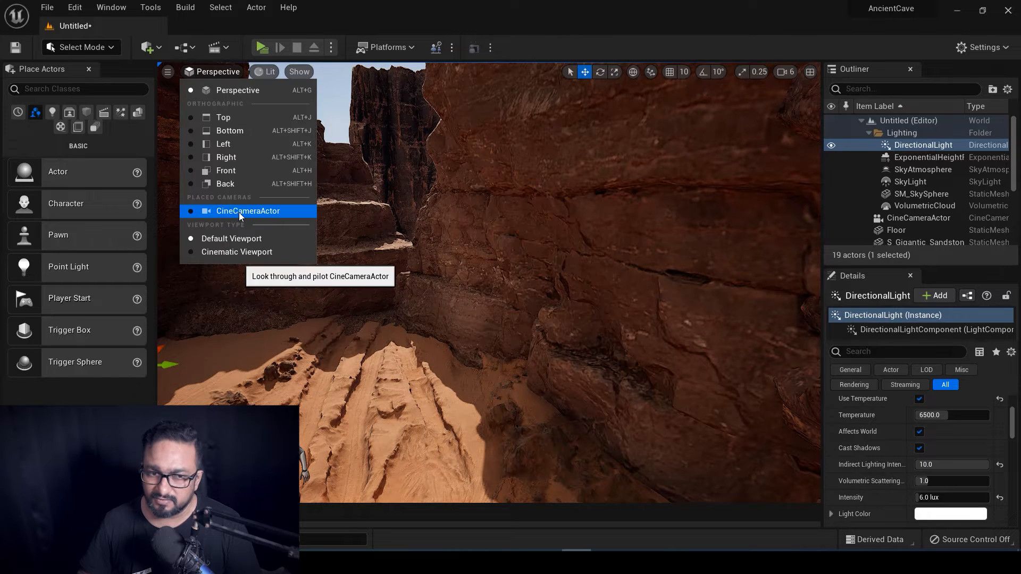
pyautogui.click(238, 210)
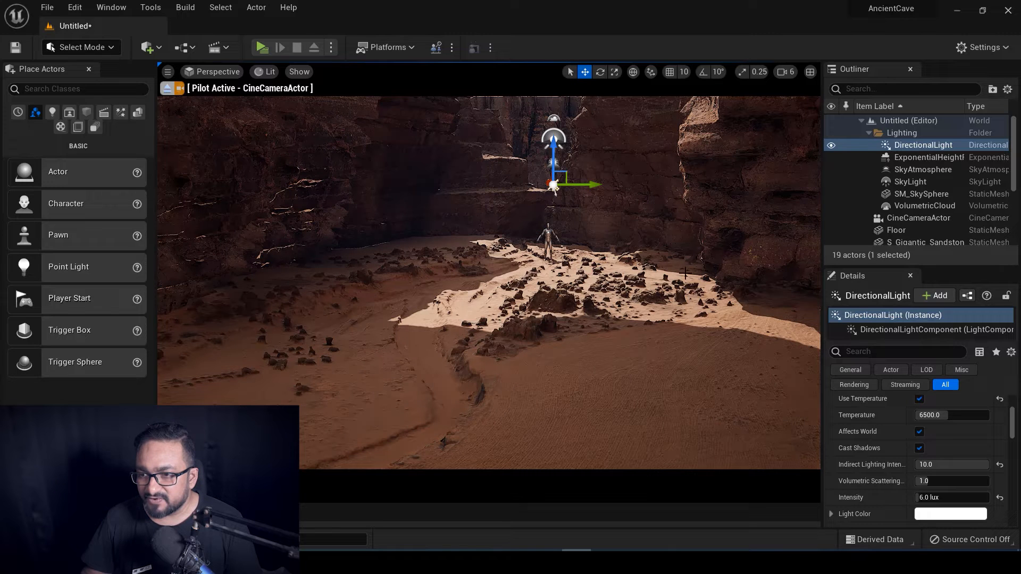
pyautogui.click(928, 157)
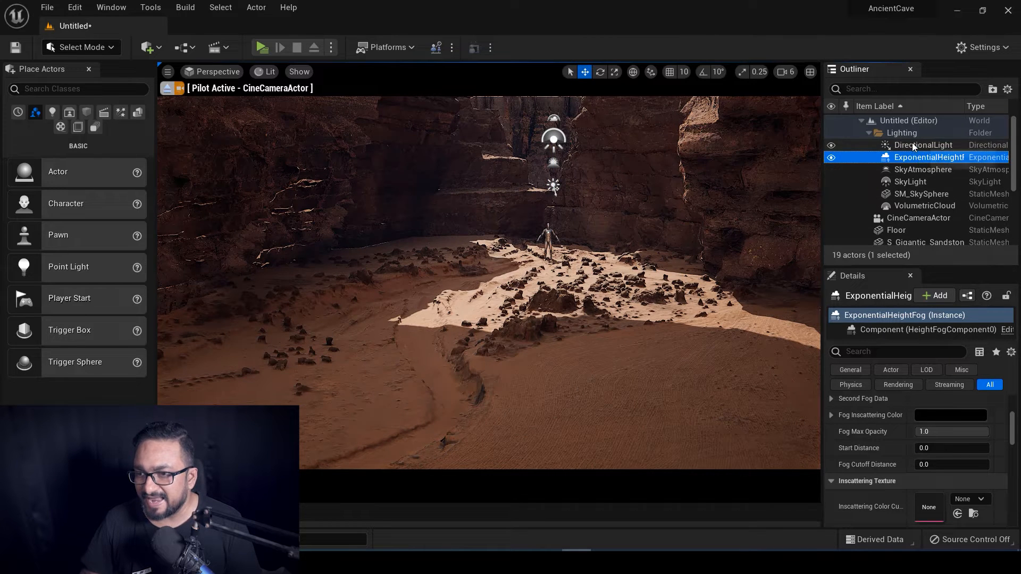
# Search the fog properties for 'volume' and turn on Volumetric Fog.
pyautogui.click(880, 351)
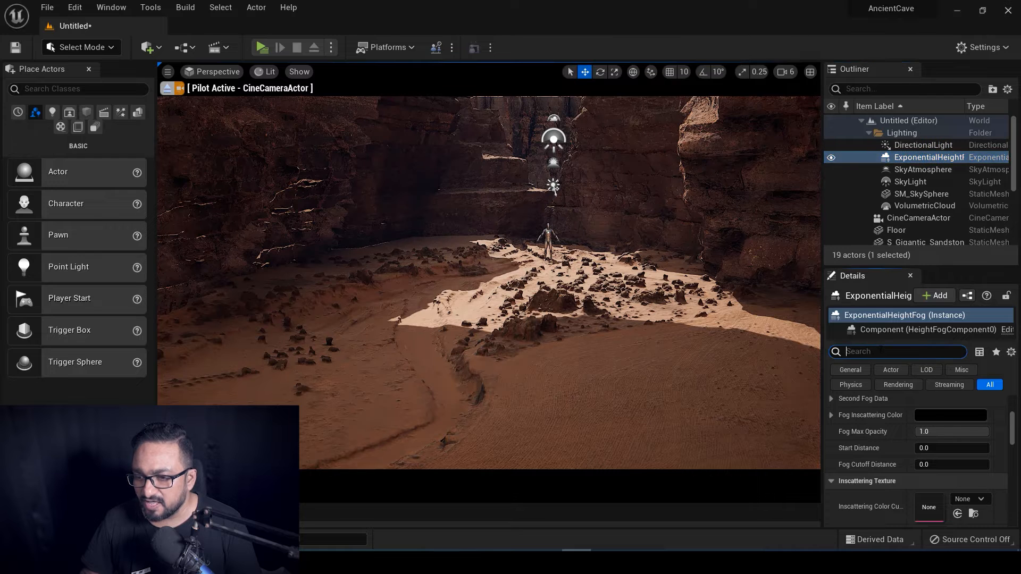
pyautogui.write('vol')
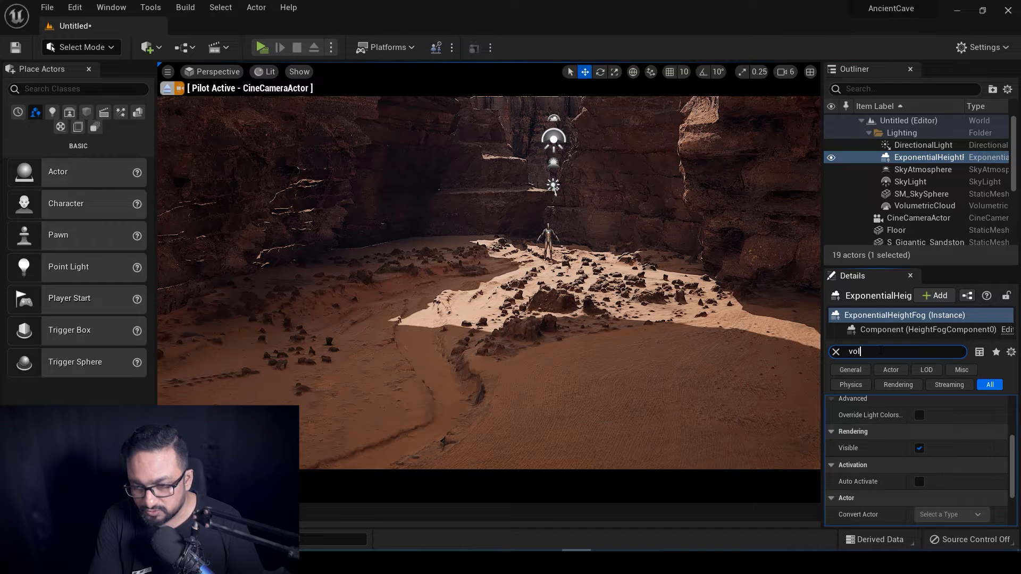
pyautogui.write('ume')
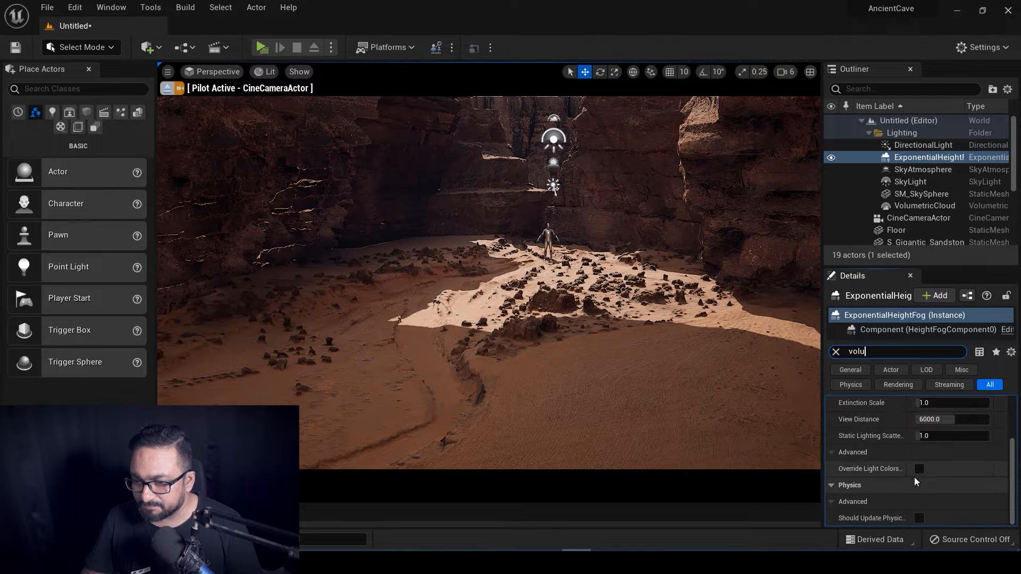
pyautogui.click(918, 419)
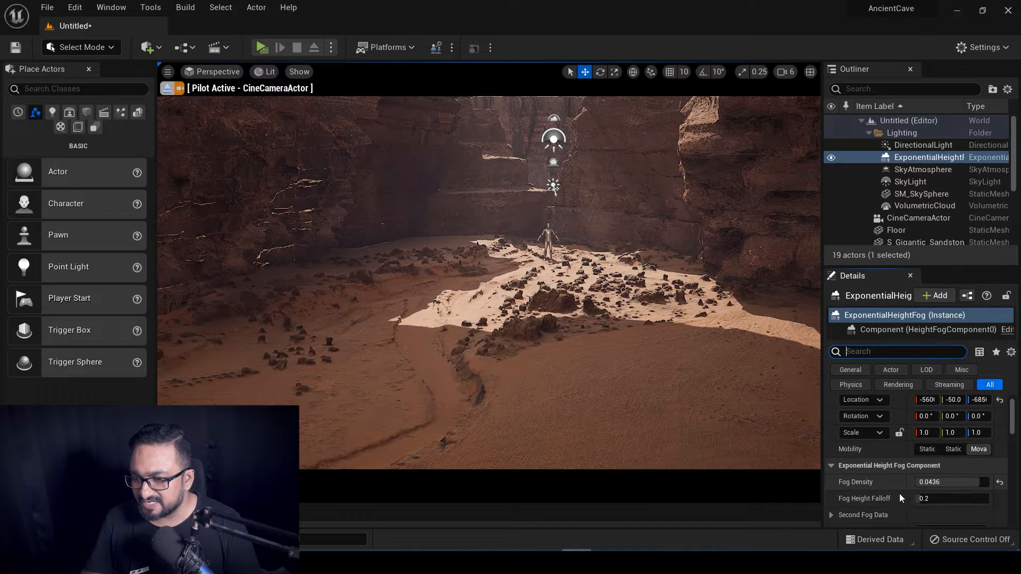
# Try Fog Density values from 5 down to 0.02, then drag it to about 0.035.
pyautogui.scroll(-1, 913, 496)
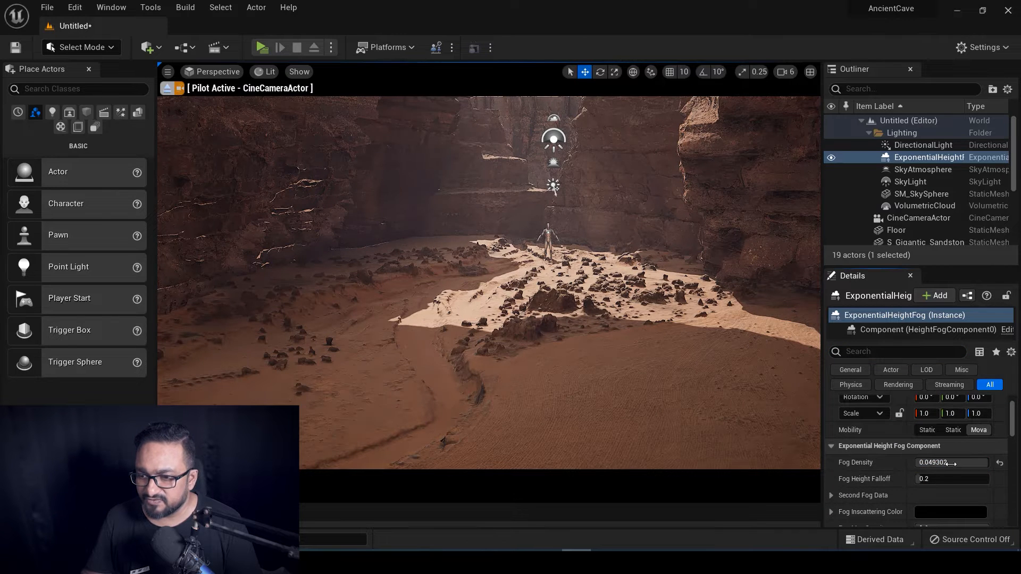
pyautogui.moveTo(951, 463); pyautogui.dragTo(988, 462)
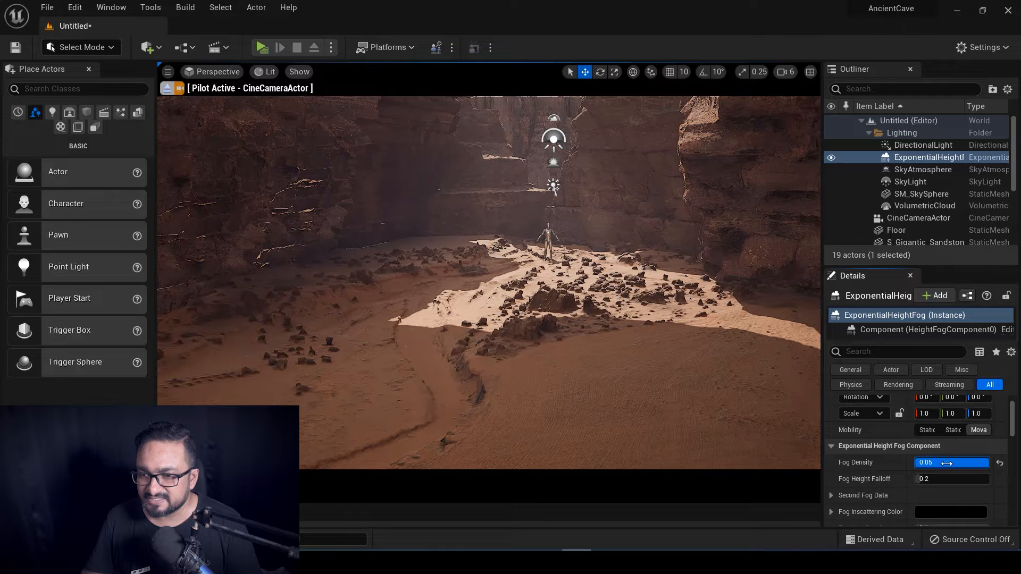
pyautogui.write('5')
pyautogui.press('Return')
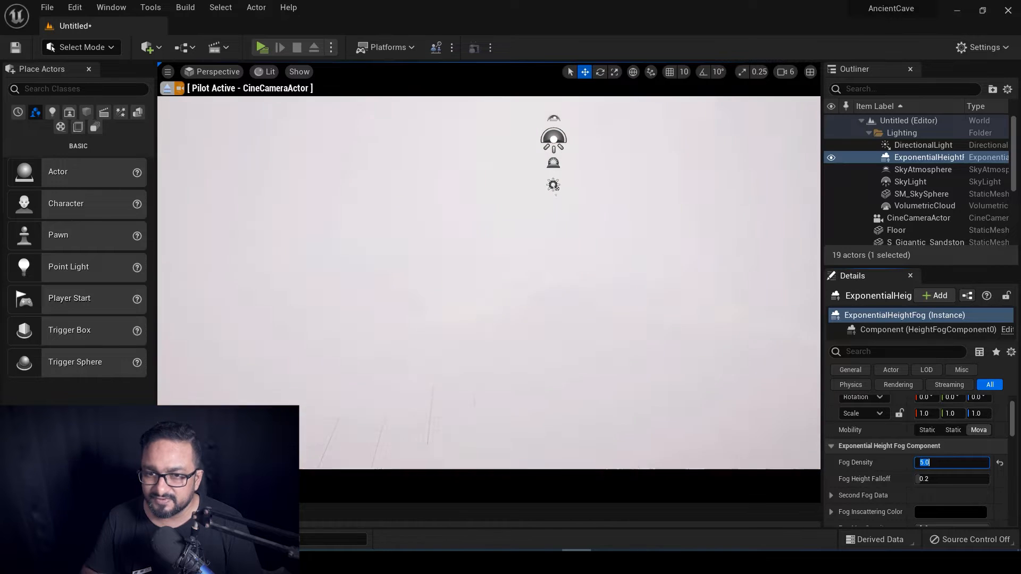
pyautogui.write('3')
pyautogui.press('Return')
pyautogui.press('Return')
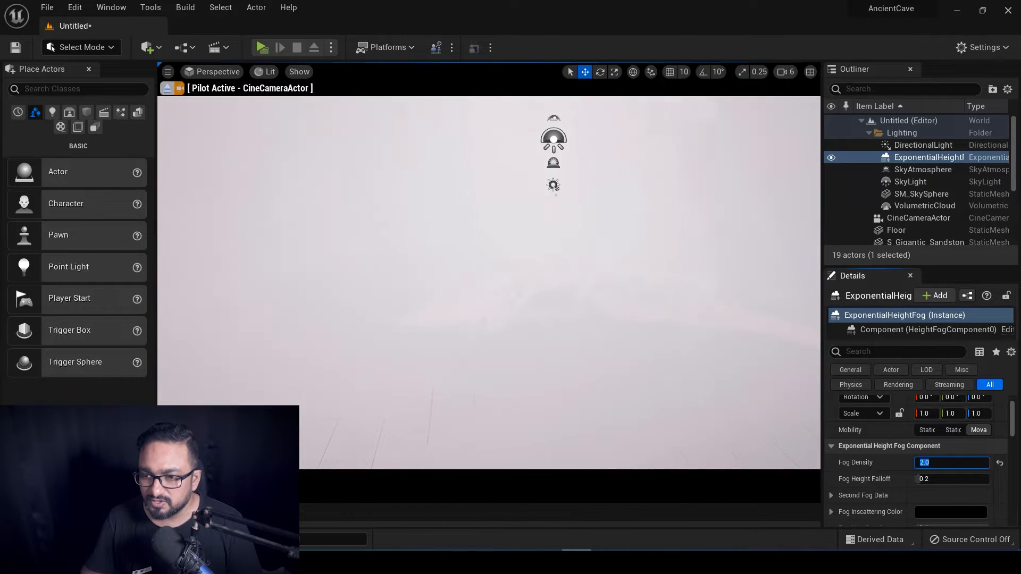
pyautogui.press('Return')
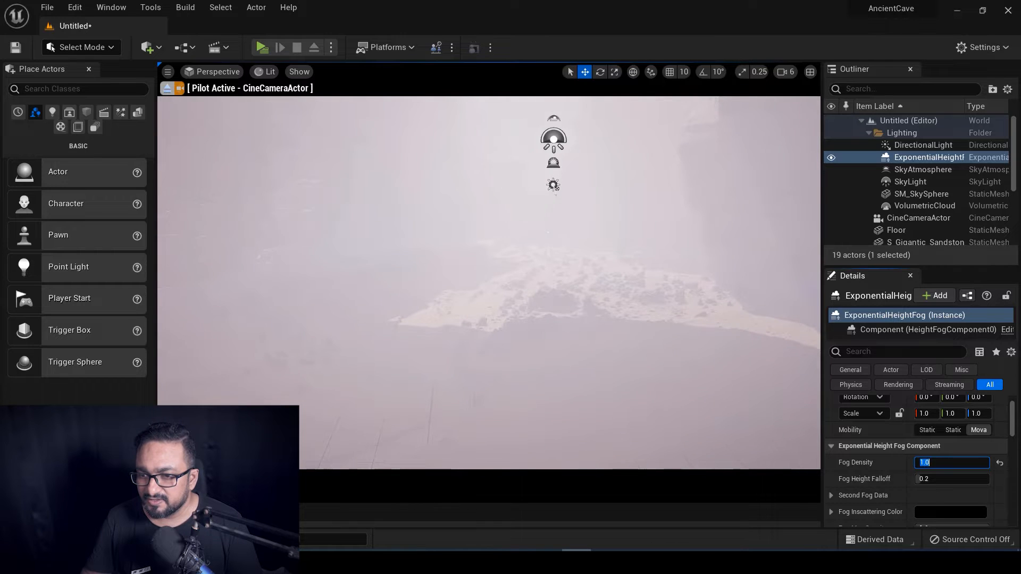
pyautogui.write('0.02')
# Try Fog Height Falloff 2, reset it to 0.2, and nudge Fog Density to about 0.044.
pyautogui.press('Return')
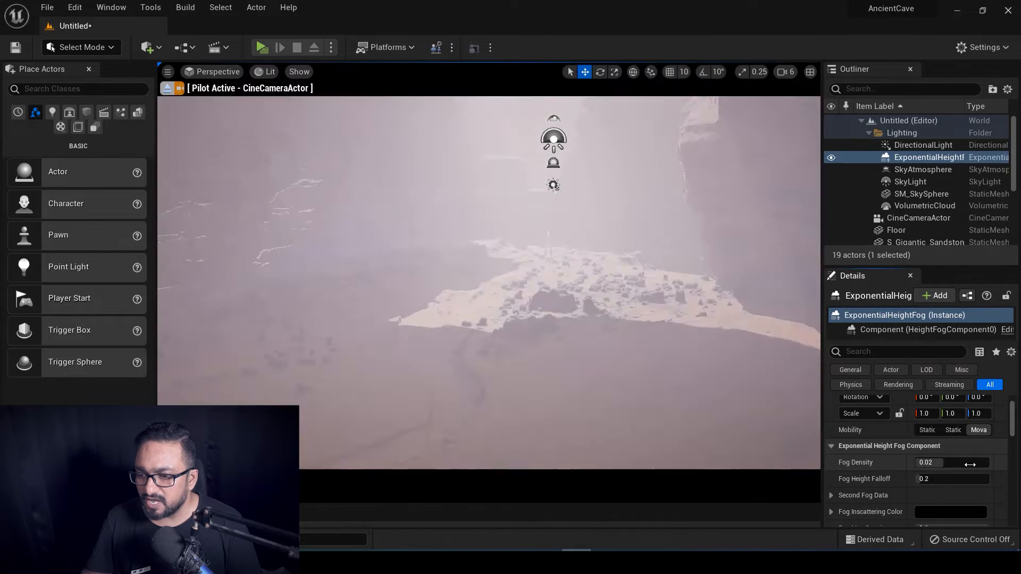
pyautogui.moveTo(932, 466); pyautogui.dragTo(942, 466)
pyautogui.click(936, 478)
pyautogui.write('2')
pyautogui.press('Return')
pyautogui.write('0.001')
pyautogui.press('Return')
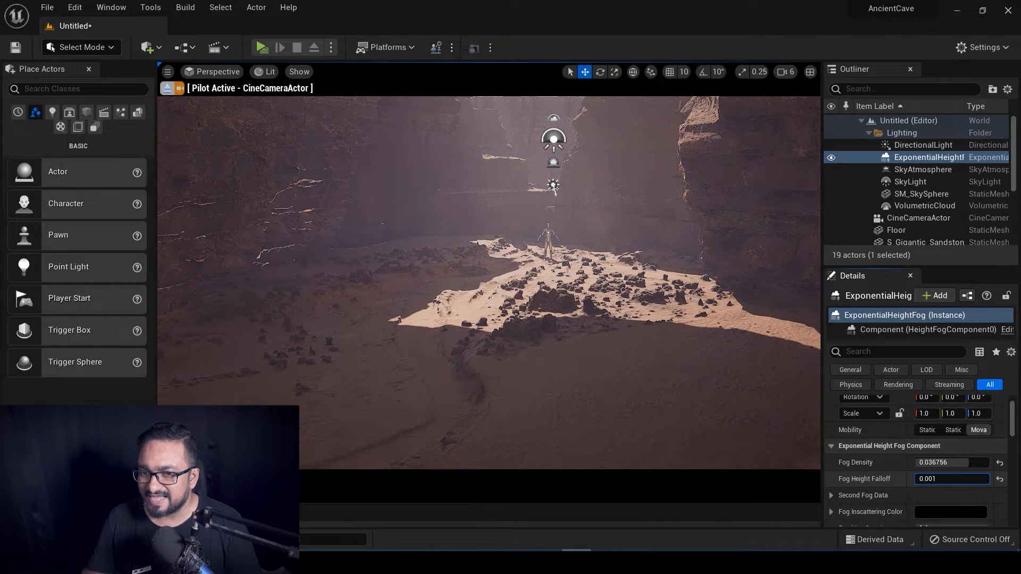
pyautogui.click(999, 479)
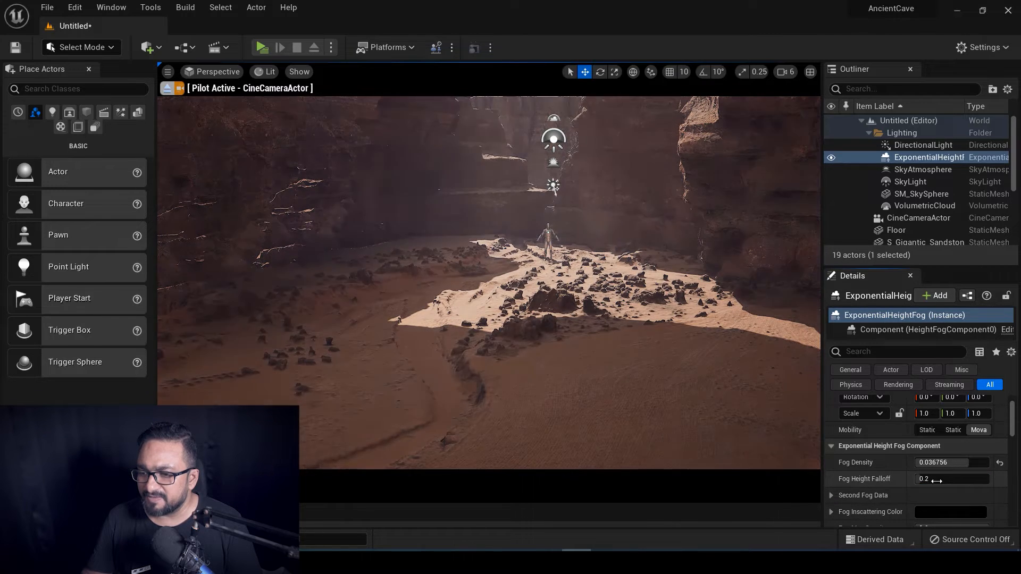
pyautogui.moveTo(951, 461); pyautogui.dragTo(960, 462)
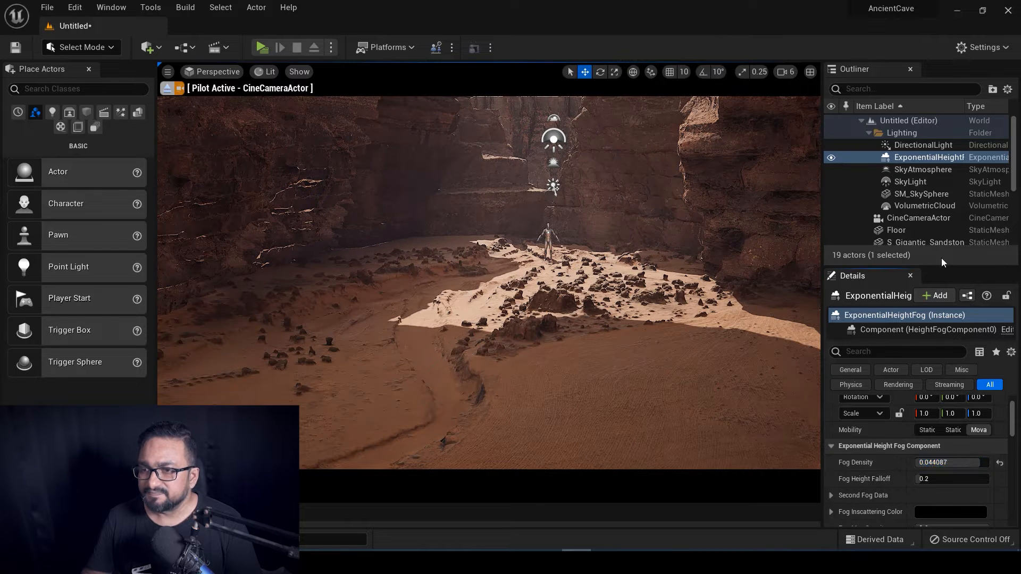
pyautogui.click(923, 145)
pyautogui.scroll(-2, 895, 495)
pyautogui.scroll(-3, 895, 499)
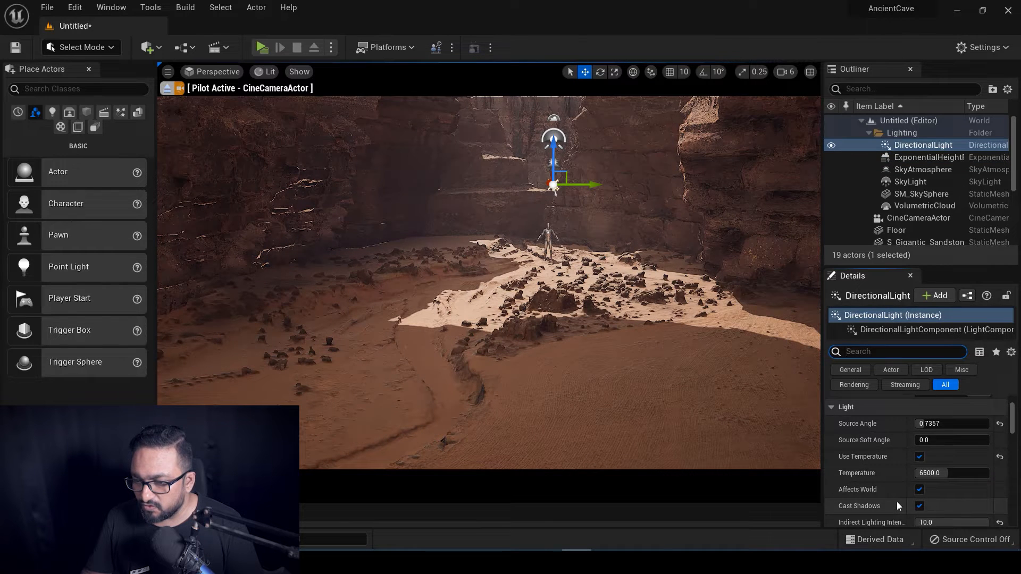
pyautogui.scroll(-1, 884, 517)
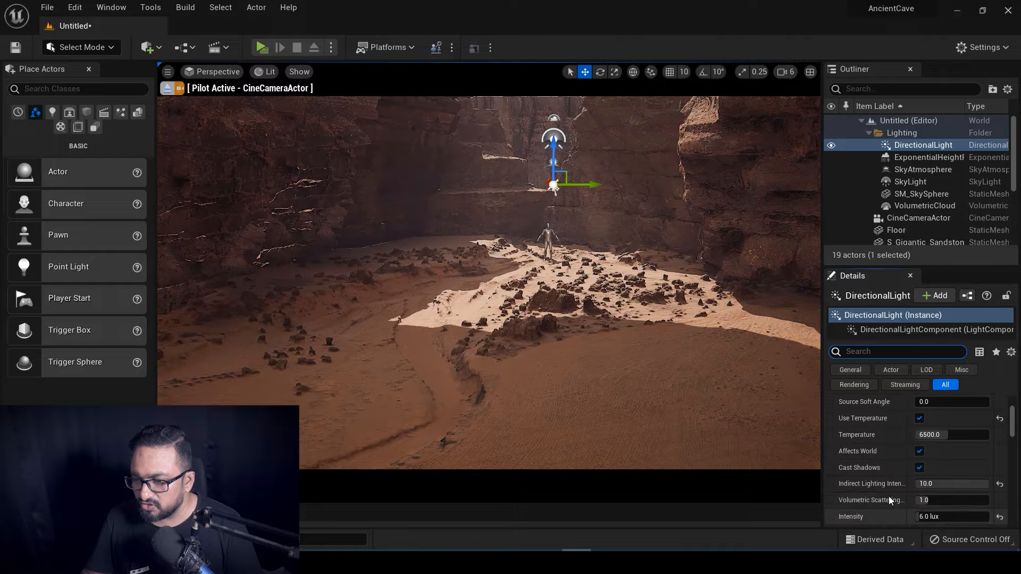
pyautogui.scroll(-1, 888, 490)
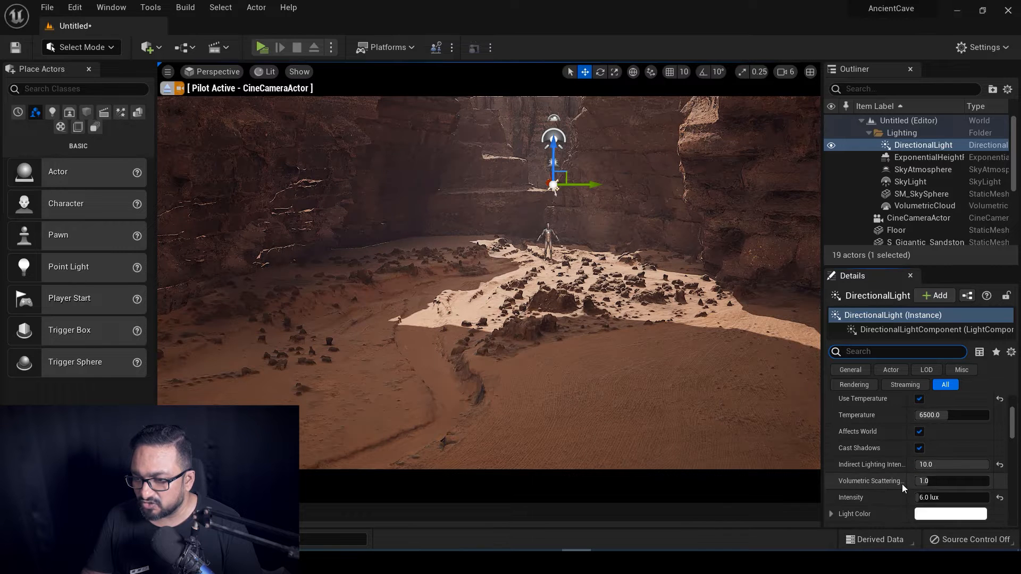
pyautogui.moveTo(927, 480); pyautogui.dragTo(986, 481)
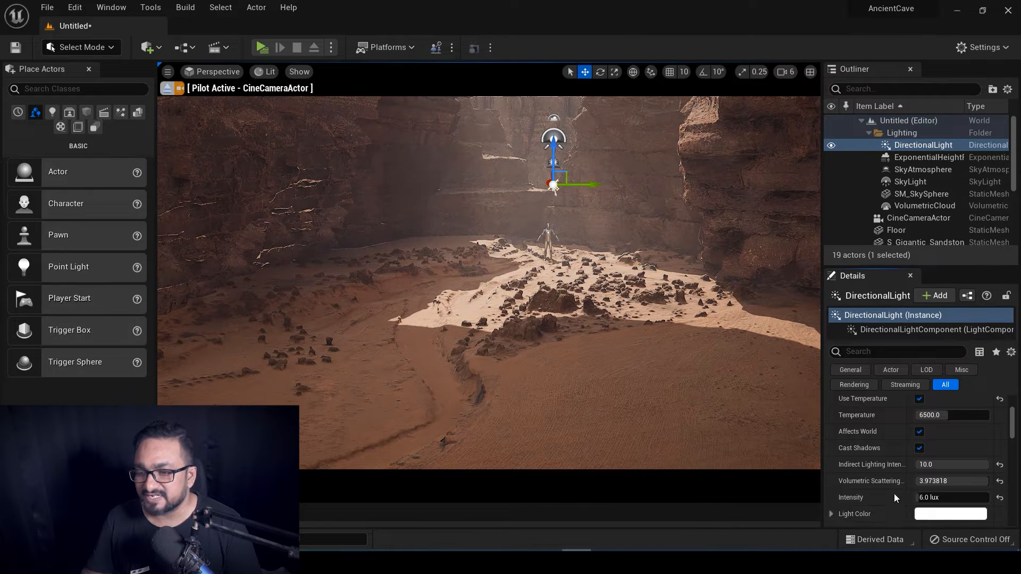
pyautogui.click(1000, 482)
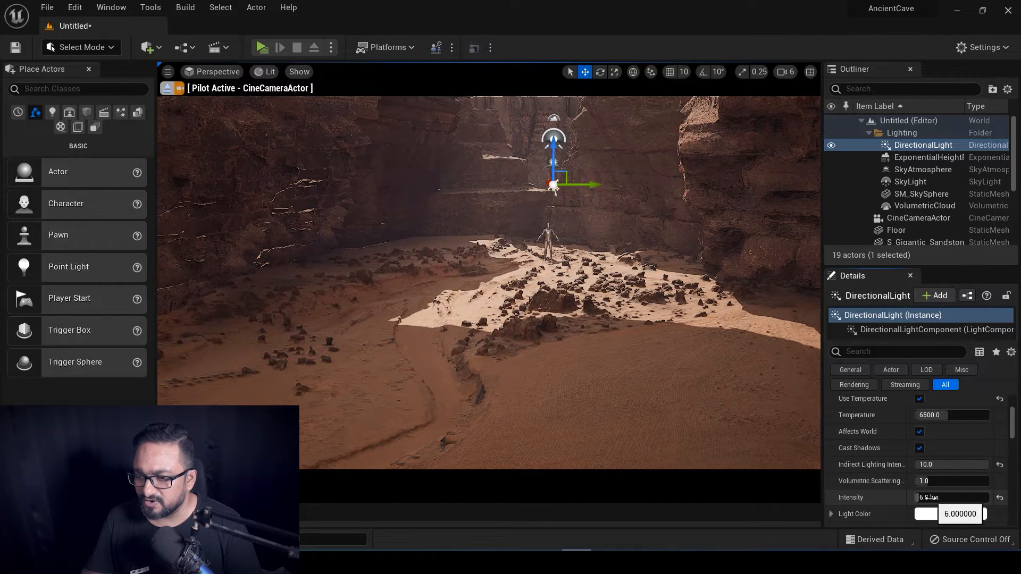
pyautogui.moveTo(933, 497); pyautogui.dragTo(956, 497)
pyautogui.write('8.75355')
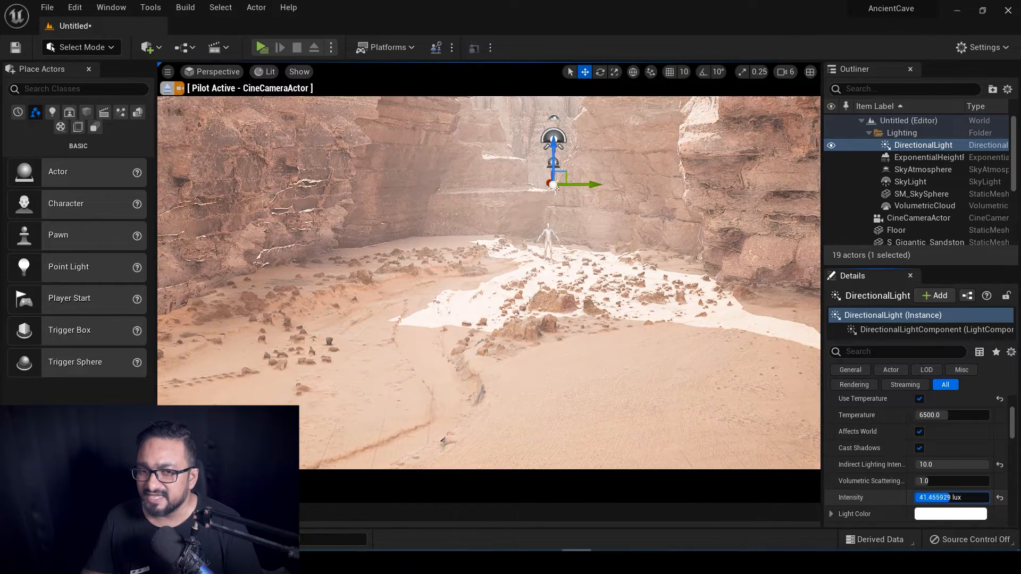
pyautogui.press('Return')
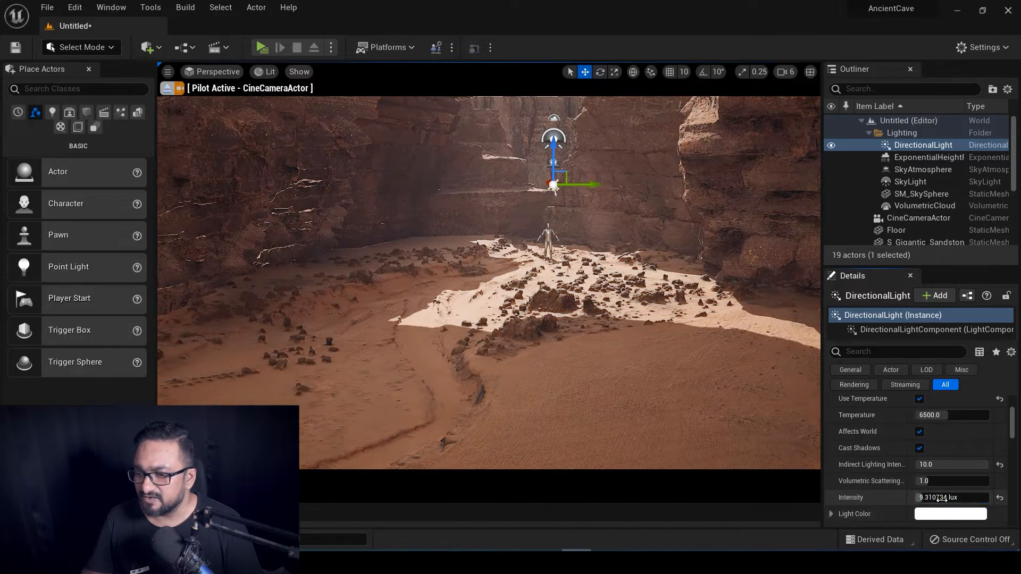
pyautogui.click(934, 498)
pyautogui.write('8.75355')
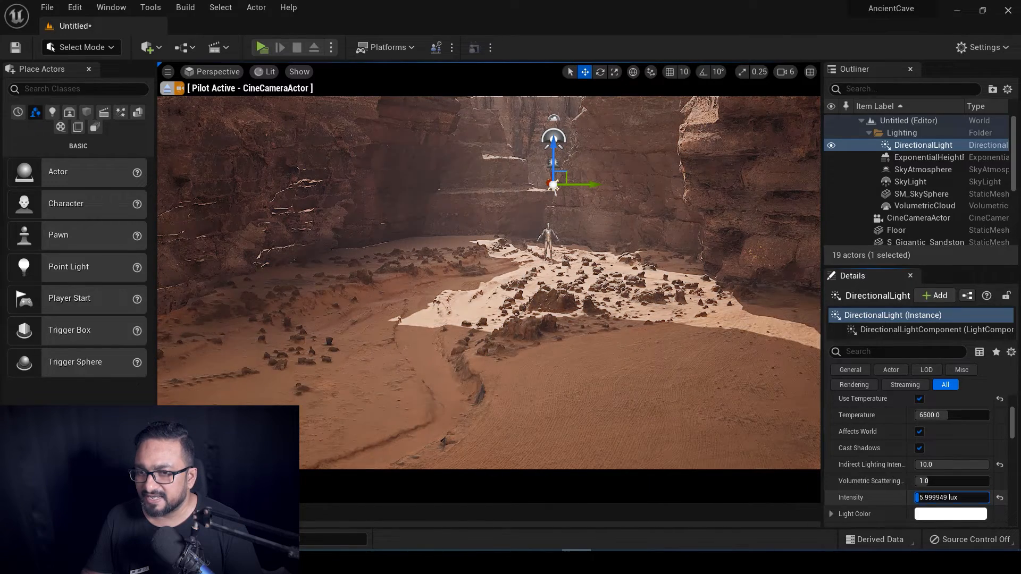
pyautogui.press('Return')
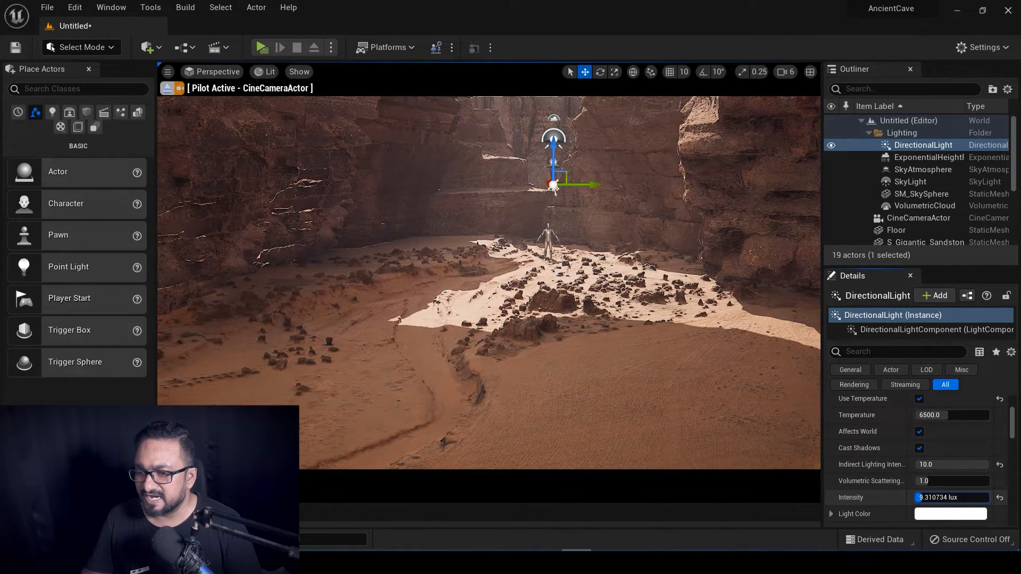
pyautogui.moveTo(934, 498); pyautogui.dragTo(941, 498)
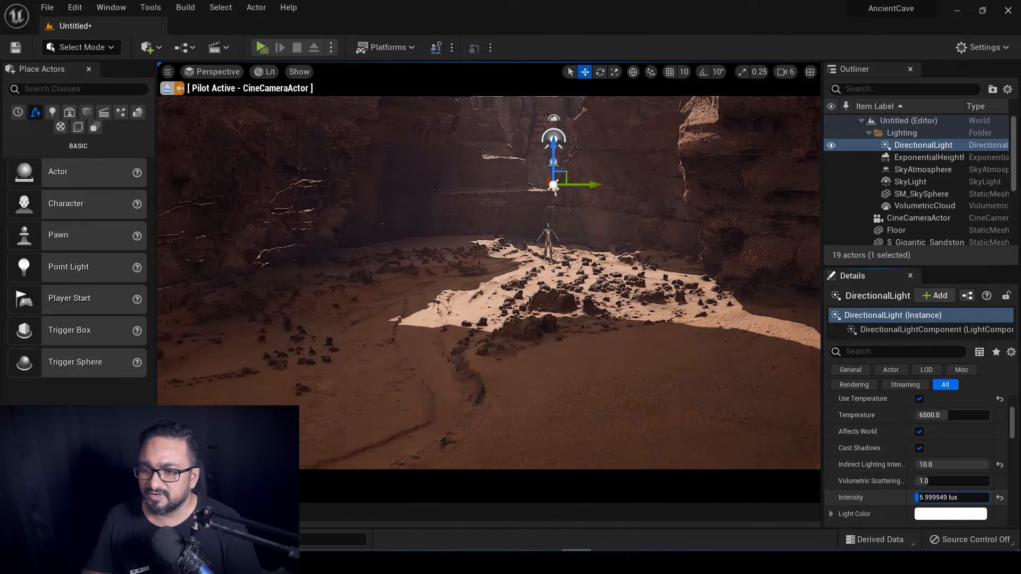
pyautogui.click(941, 498)
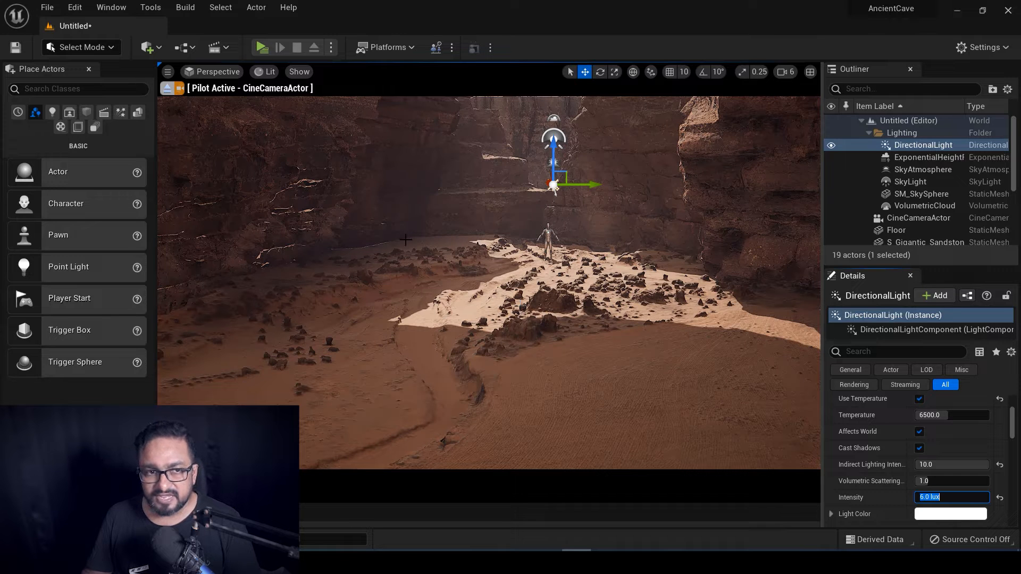
# Leave the cine camera and drag Ganesa-best-exported from Content > Mesh into the canyon.
pyautogui.click(167, 89)
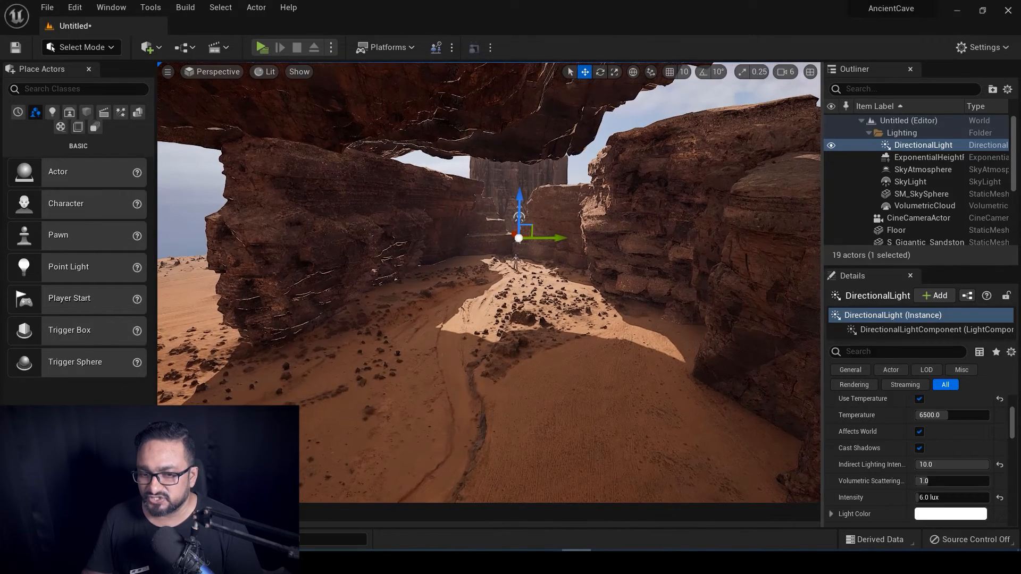
pyautogui.hotkey('ctrl', 'space')
pyautogui.click(54, 444)
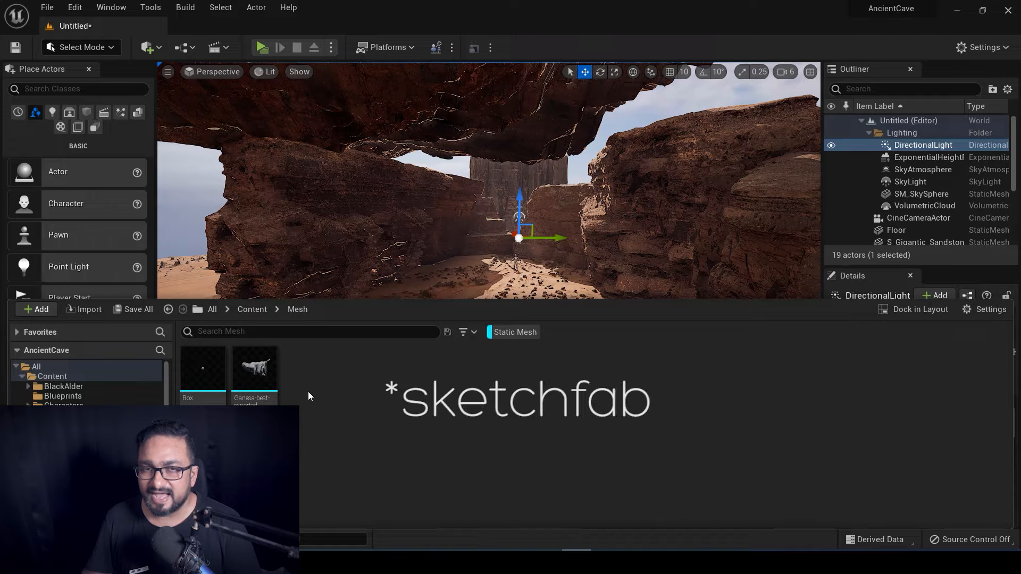
pyautogui.moveTo(257, 372)
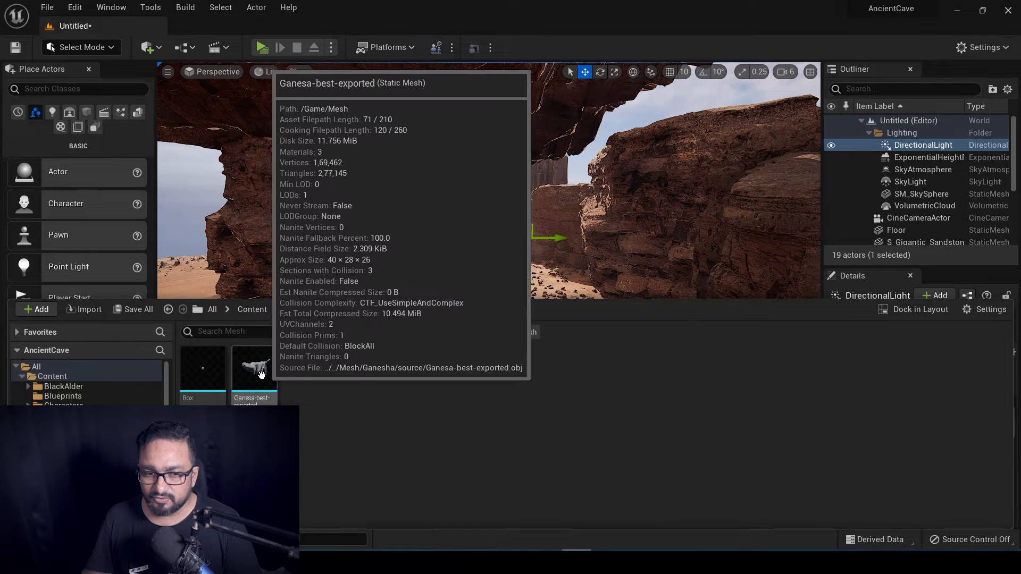
pyautogui.moveTo(258, 372); pyautogui.dragTo(496, 291)
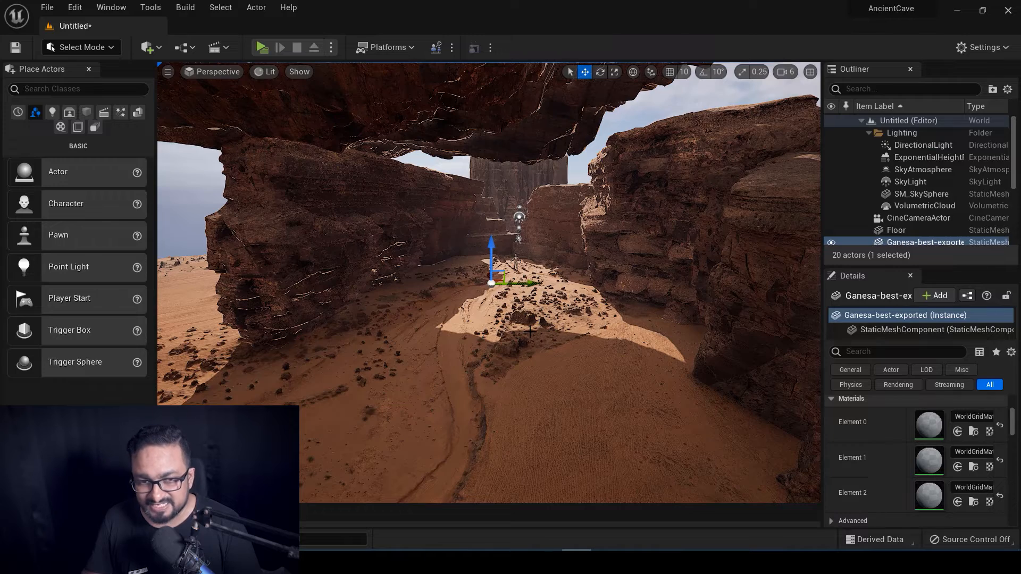
# Frame the statue, rotate it upright, and move it beside the figure on the ground.
pyautogui.press('f')
pyautogui.keyDown('alt'); pyautogui.moveTo(489, 287); pyautogui.dragTo(606, 287); pyautogui.keyUp('alt')
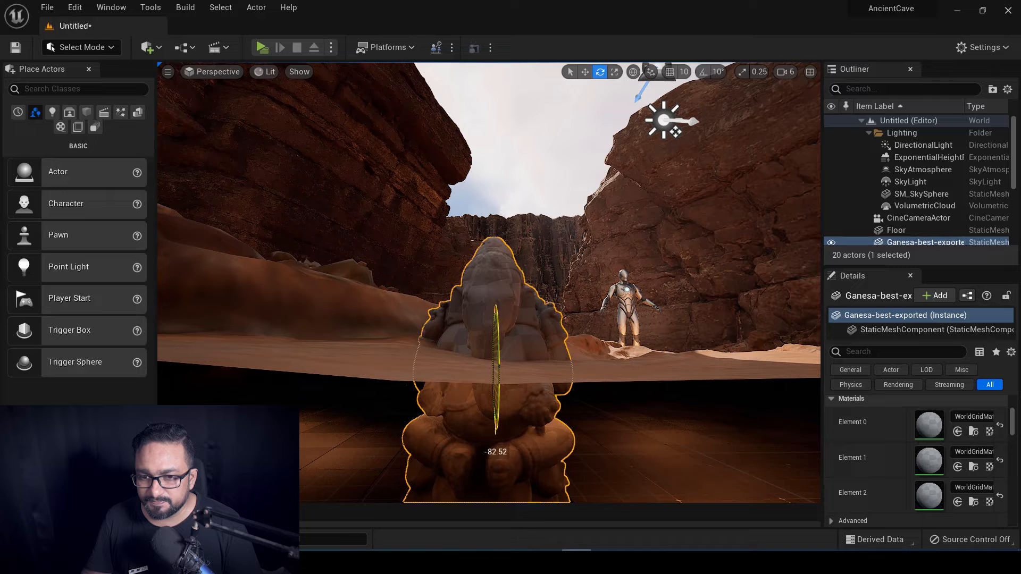
pyautogui.moveTo(468, 319); pyautogui.dragTo(464, 325)
pyautogui.keyDown('alt'); pyautogui.moveTo(626, 352); pyautogui.dragTo(586, 341); pyautogui.keyUp('alt')
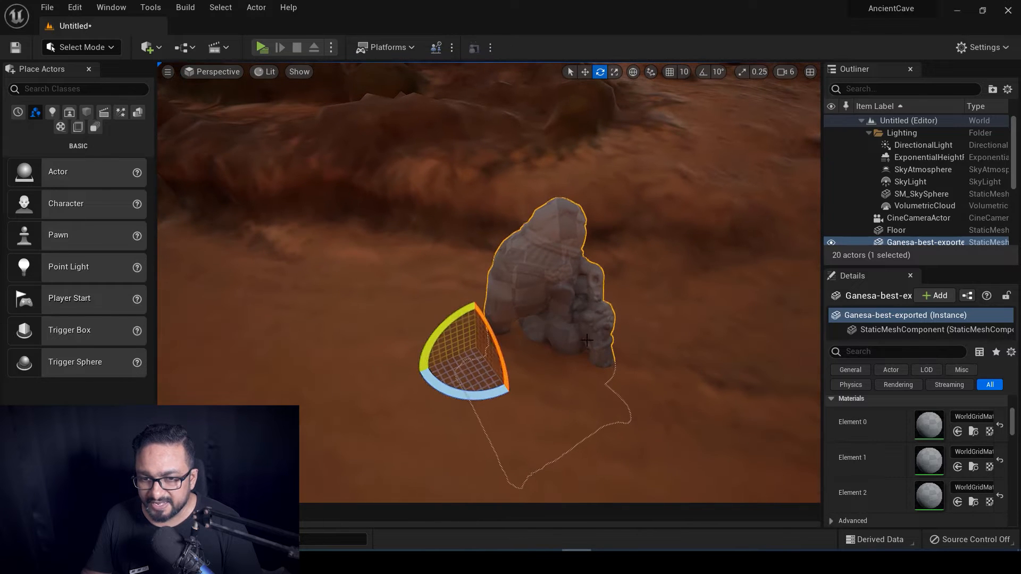
pyautogui.press('w')
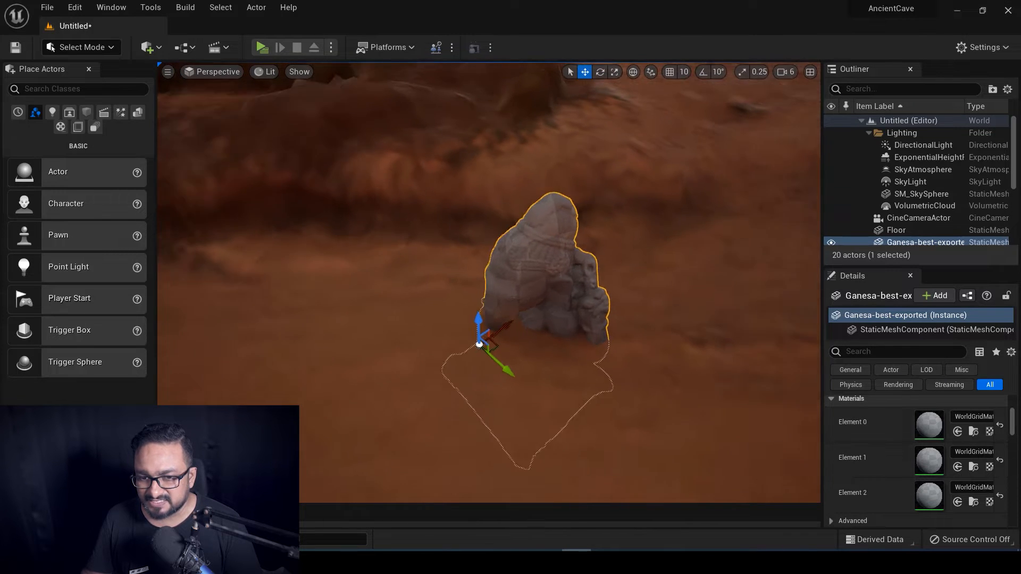
pyautogui.moveTo(512, 315); pyautogui.dragTo(808, 96)
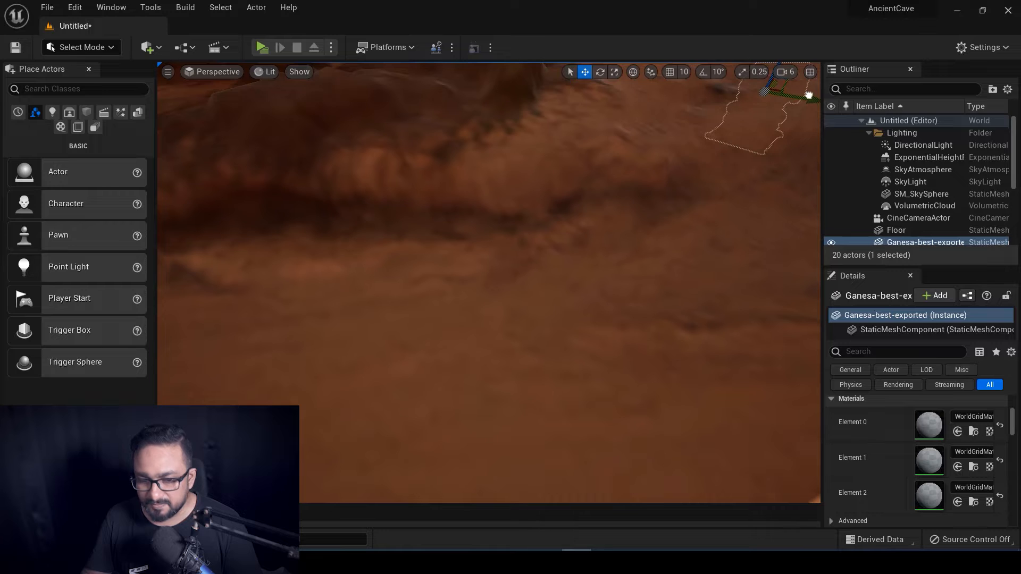
pyautogui.press('f')
pyautogui.moveTo(521, 275)
pyautogui.mouseDown(button='right')
pyautogui.moveTo(510, 282)
pyautogui.moveTo(522, 275)
pyautogui.mouseUp(button='right')
pyautogui.moveTo(490, 255); pyautogui.dragTo(495, 176)
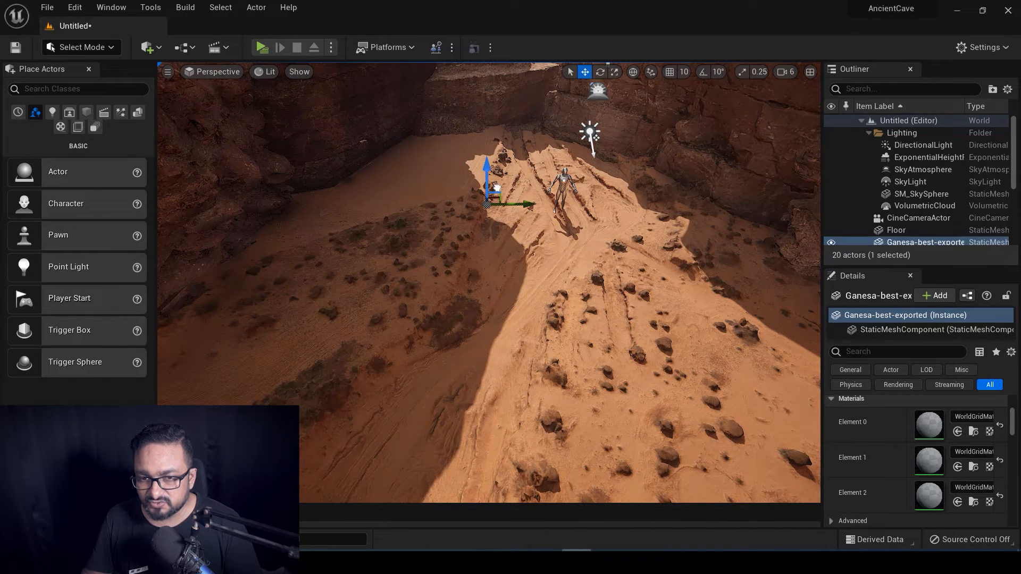
# Scale the statue up, turn it toward the camera, and sink it into the sand.
pyautogui.press('r')
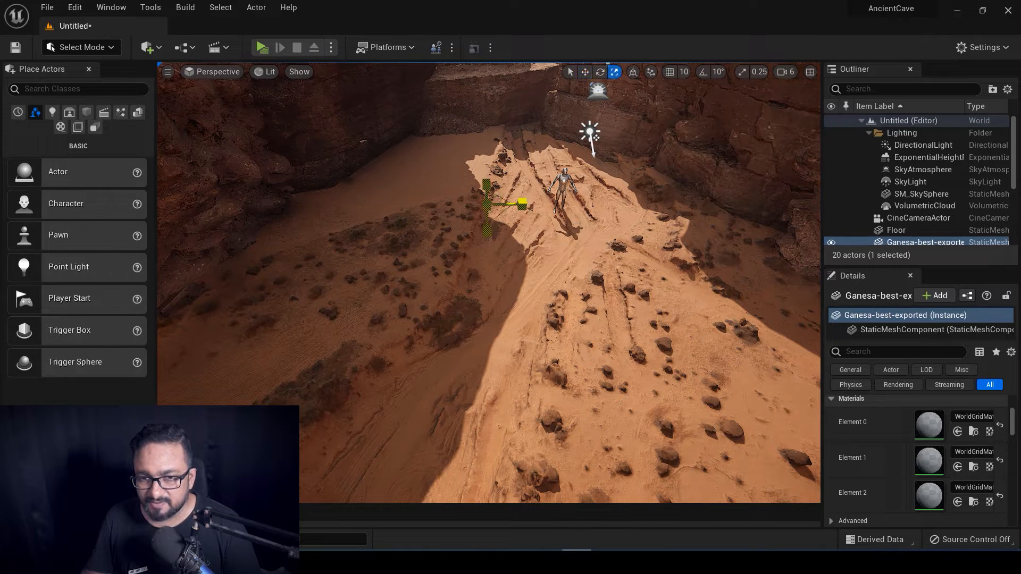
pyautogui.moveTo(486, 204); pyautogui.dragTo(561, 287)
pyautogui.press('w')
pyautogui.moveTo(561, 287); pyautogui.dragTo(542, 292, button='right')
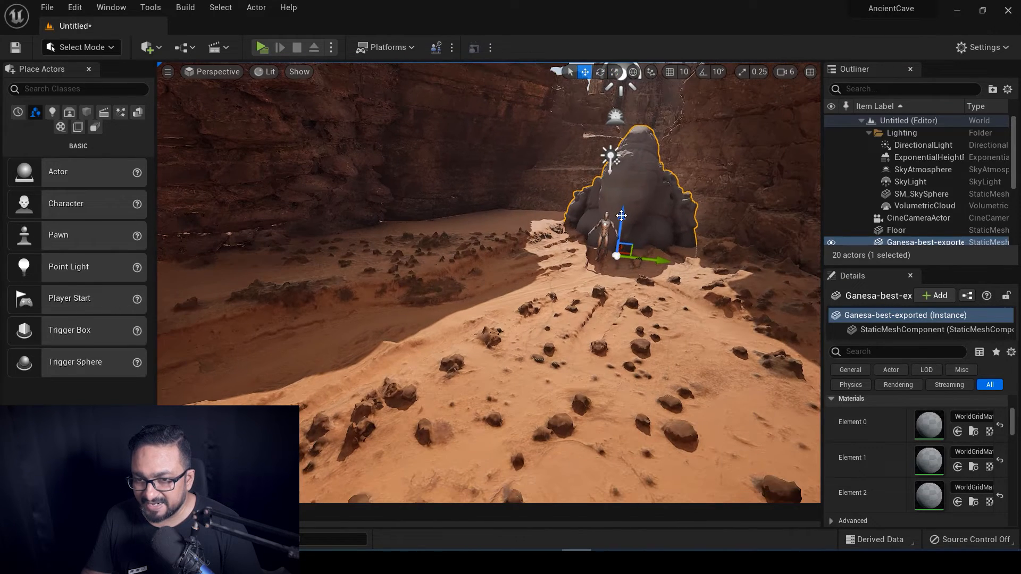
pyautogui.moveTo(625, 212); pyautogui.dragTo(667, 212)
pyautogui.moveTo(641, 72); pyautogui.dragTo(638, 96)
pyautogui.moveTo(502, 272); pyautogui.dragTo(506, 275, button='right')
pyautogui.press('f')
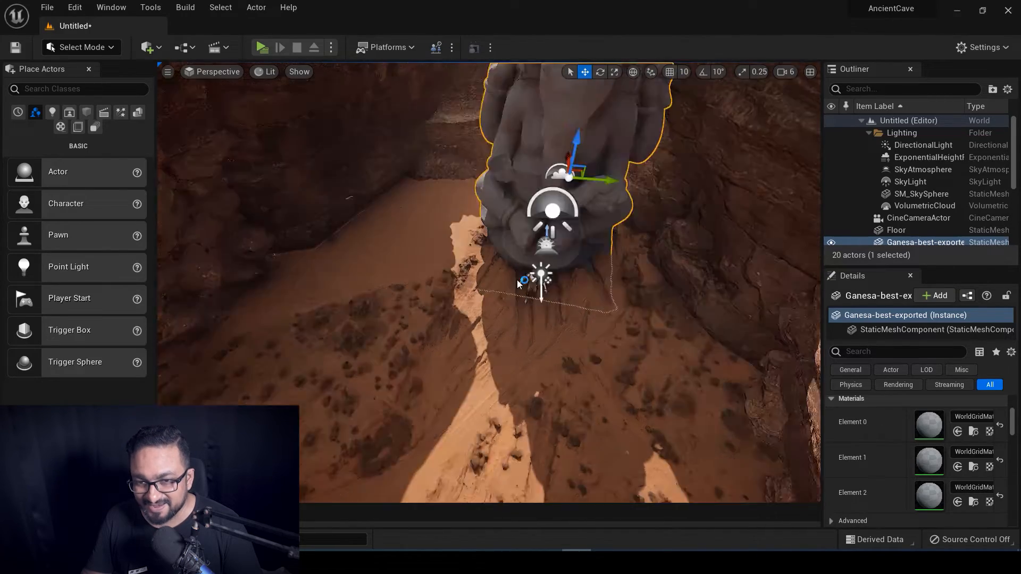
pyautogui.moveTo(451, 356); pyautogui.dragTo(451, 356, button='right')
# Scale the statue down, nudge it lower, and view it through the cine camera.
pyautogui.press('e')
pyautogui.press('r')
pyautogui.moveTo(537, 313); pyautogui.dragTo(532, 277)
pyautogui.press('w')
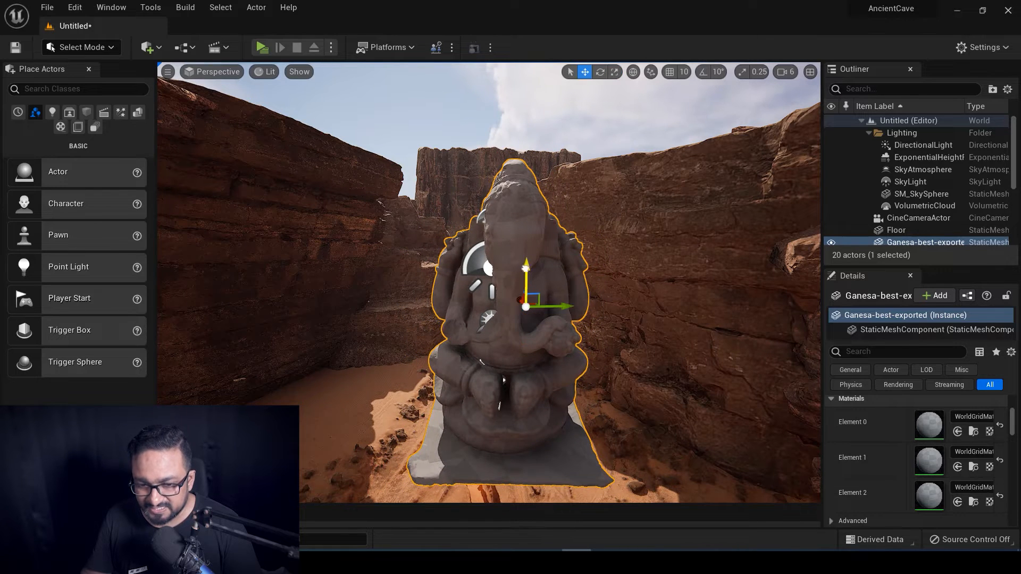
pyautogui.moveTo(526, 268); pyautogui.dragTo(525, 278)
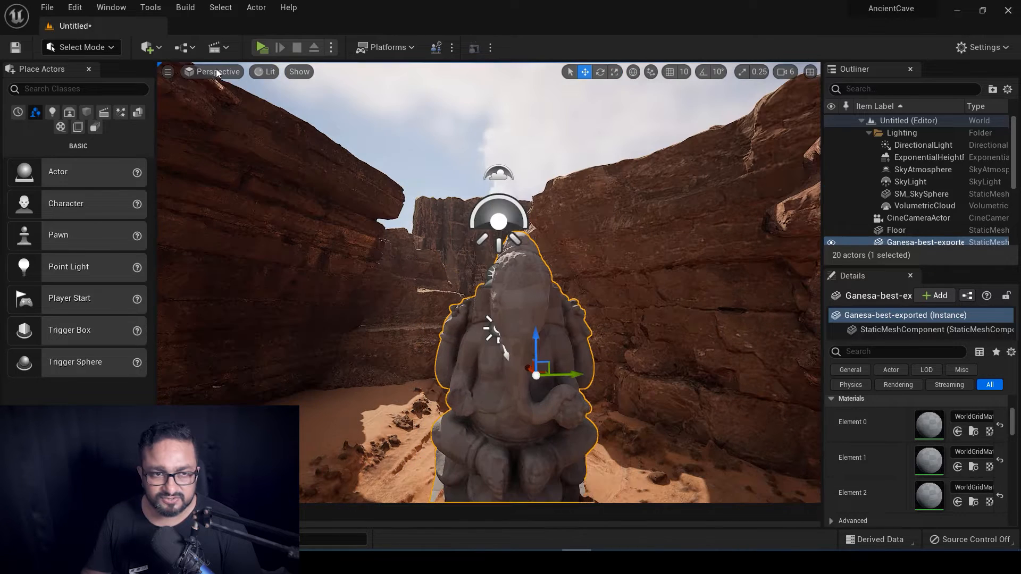
pyautogui.click(216, 72)
pyautogui.click(276, 213)
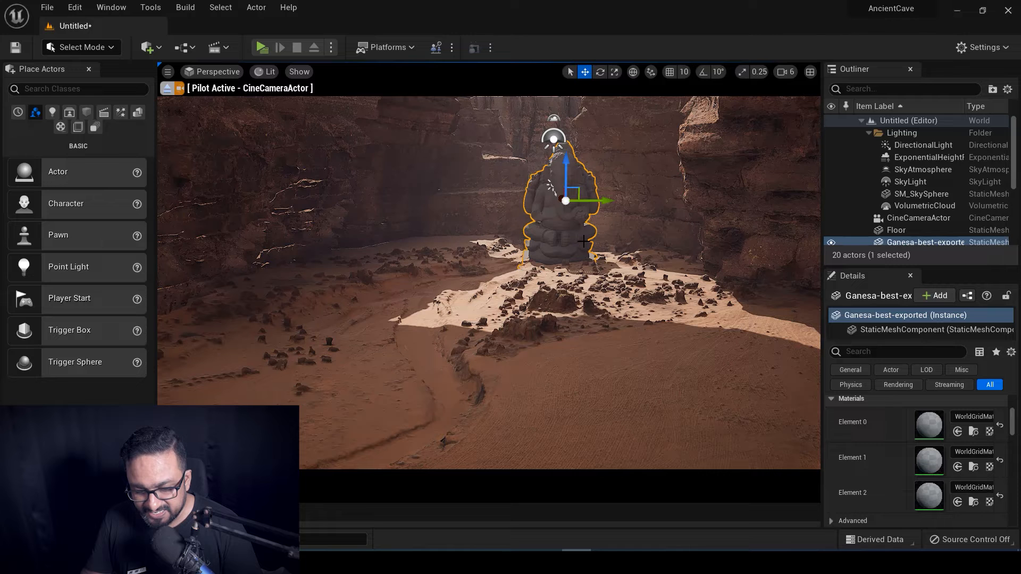
# Enlarge the statue about 10%, then leave the cine camera and orbit to its front.
pyautogui.press('r')
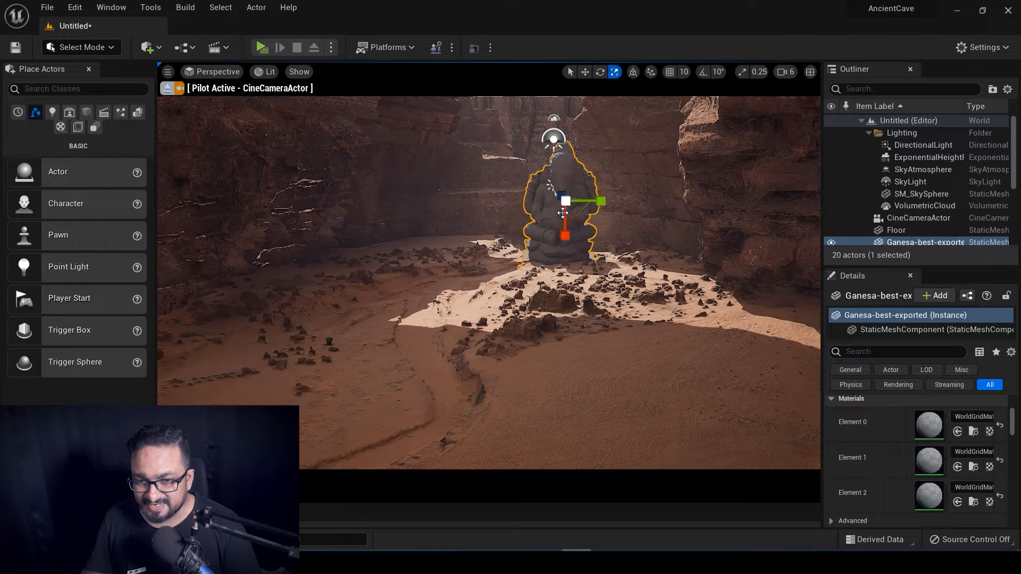
pyautogui.moveTo(565, 200); pyautogui.dragTo(565, 173)
pyautogui.press('w')
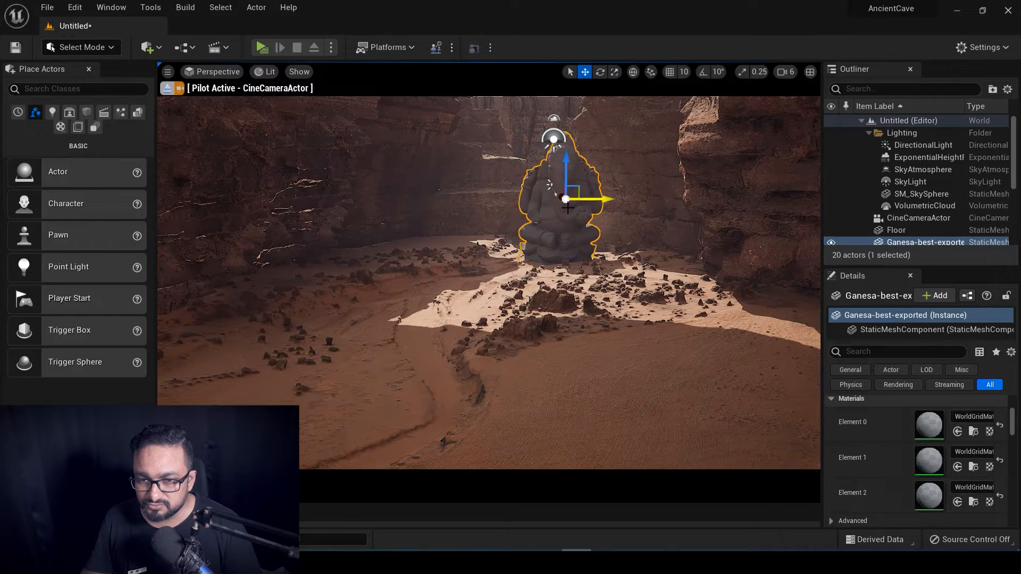
pyautogui.click(167, 89)
pyautogui.moveTo(462, 373); pyautogui.dragTo(461, 387, button='right')
pyautogui.press('f')
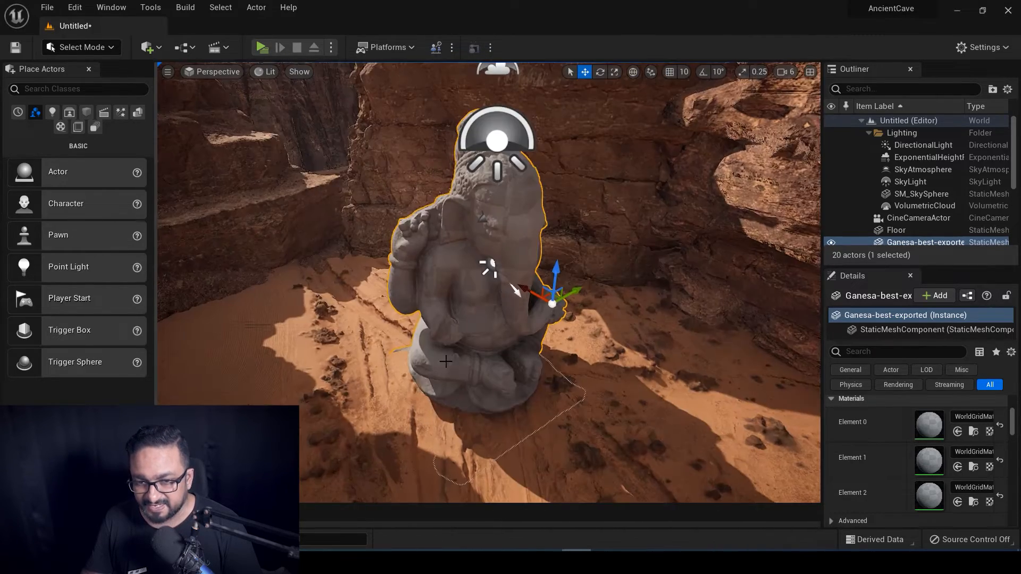
pyautogui.keyDown('alt'); pyautogui.moveTo(418, 387); pyautogui.dragTo(514, 316); pyautogui.keyUp('alt')
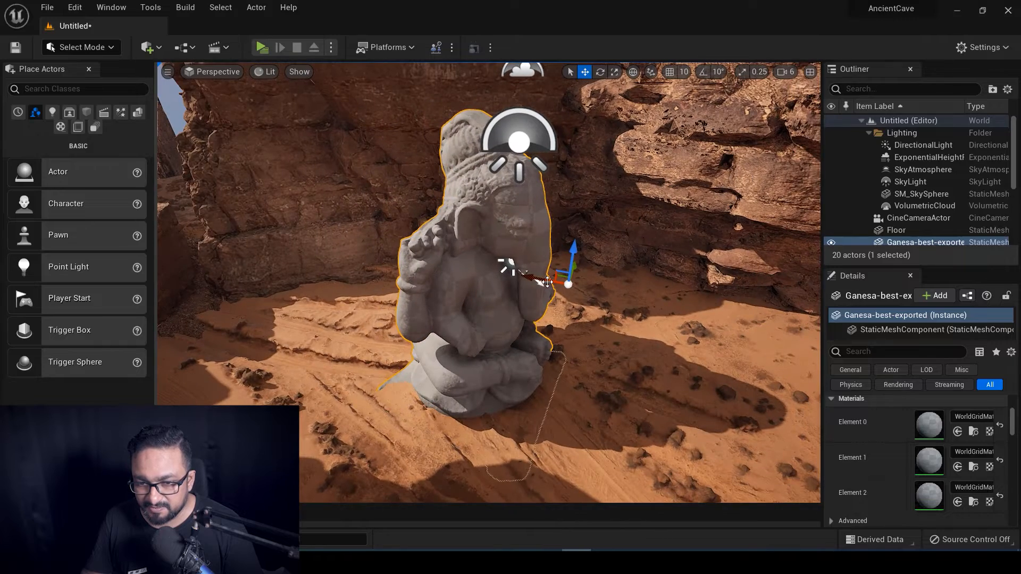
pyautogui.moveTo(506, 264)
pyautogui.keyDown('alt'); pyautogui.mouseDown()
pyautogui.moveTo(519, 273)
pyautogui.moveTo(497, 267)
pyautogui.moveTo(495, 277)
pyautogui.mouseUp(); pyautogui.keyUp('alt')
# Rotate the statue about 14 degrees around its vertical axis.
pyautogui.press('e')
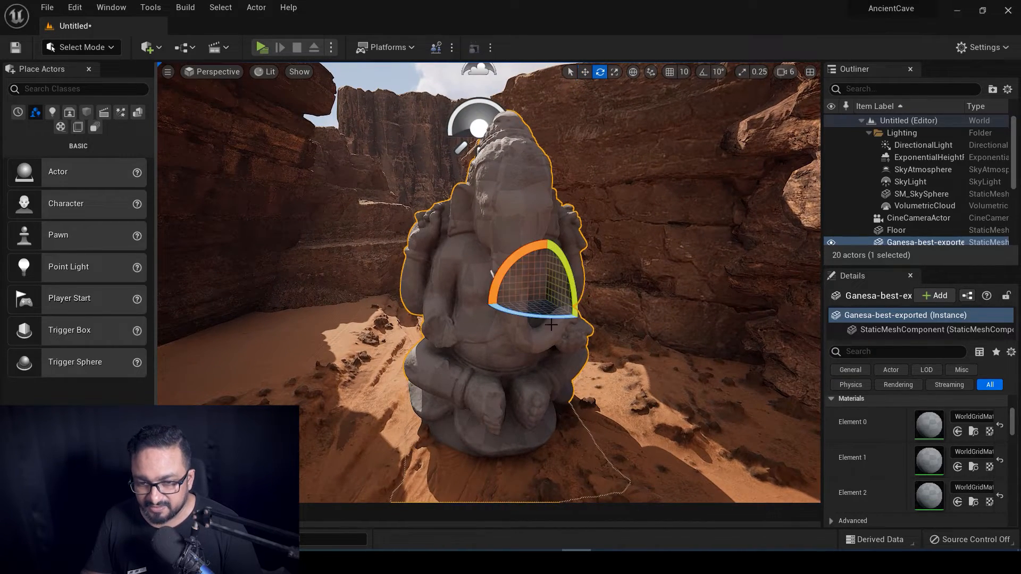
pyautogui.moveTo(532, 316); pyautogui.dragTo(558, 317)
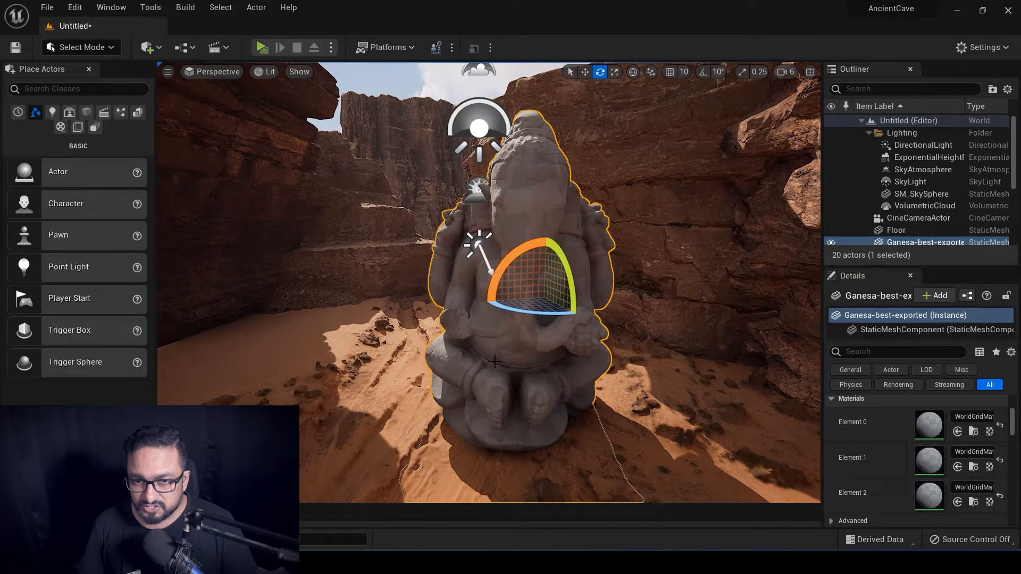
pyautogui.keyDown('alt'); pyautogui.moveTo(562, 355); pyautogui.dragTo(576, 359); pyautogui.keyUp('alt')
pyautogui.moveTo(540, 326); pyautogui.dragTo(554, 325)
# Through the cine camera, shift the statue left, turn it further, and rotate the sun with Ctrl+L.
pyautogui.click(216, 73)
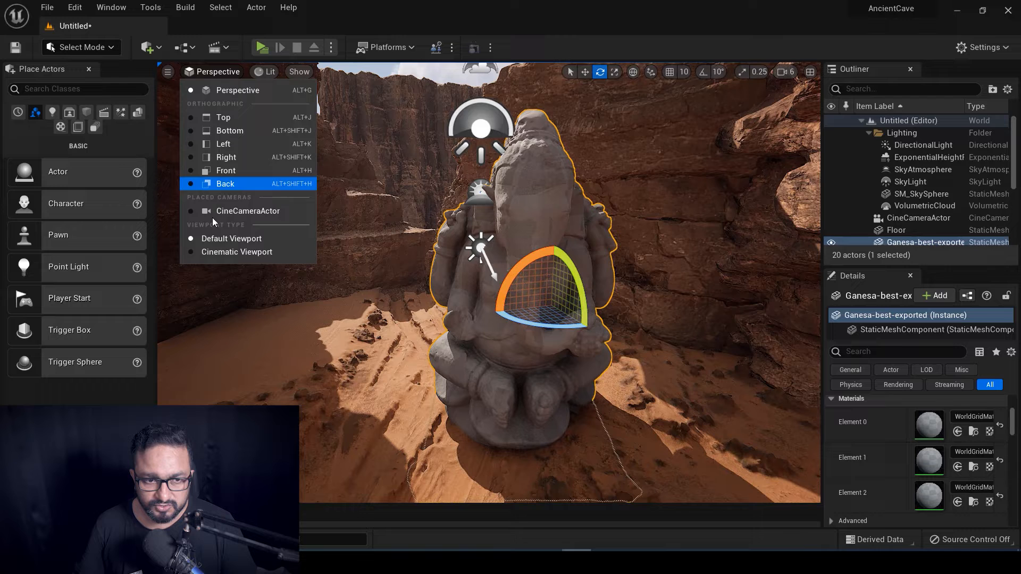
pyautogui.click(239, 211)
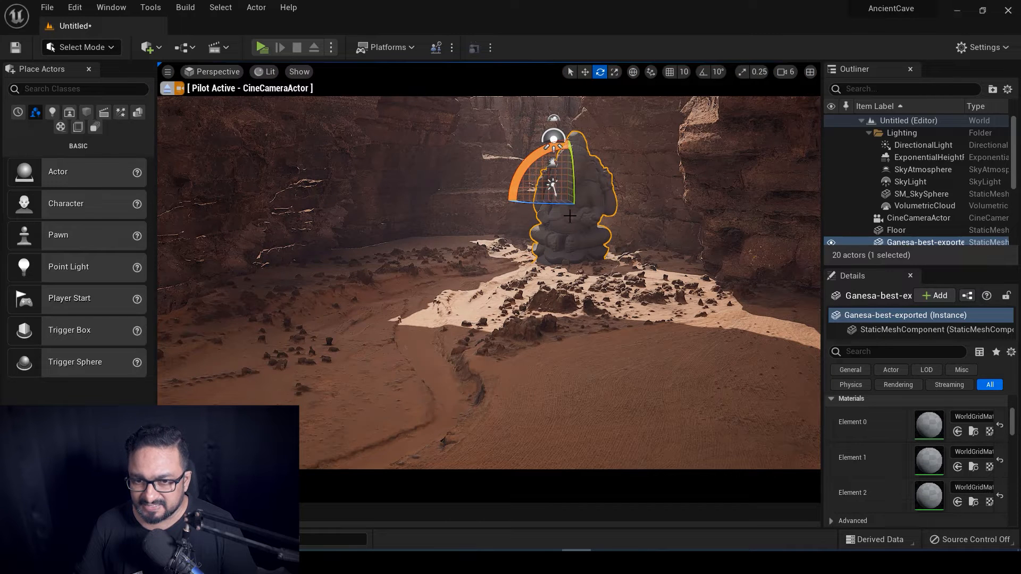
pyautogui.press('w')
pyautogui.moveTo(605, 201); pyautogui.dragTo(571, 203)
pyautogui.press('e')
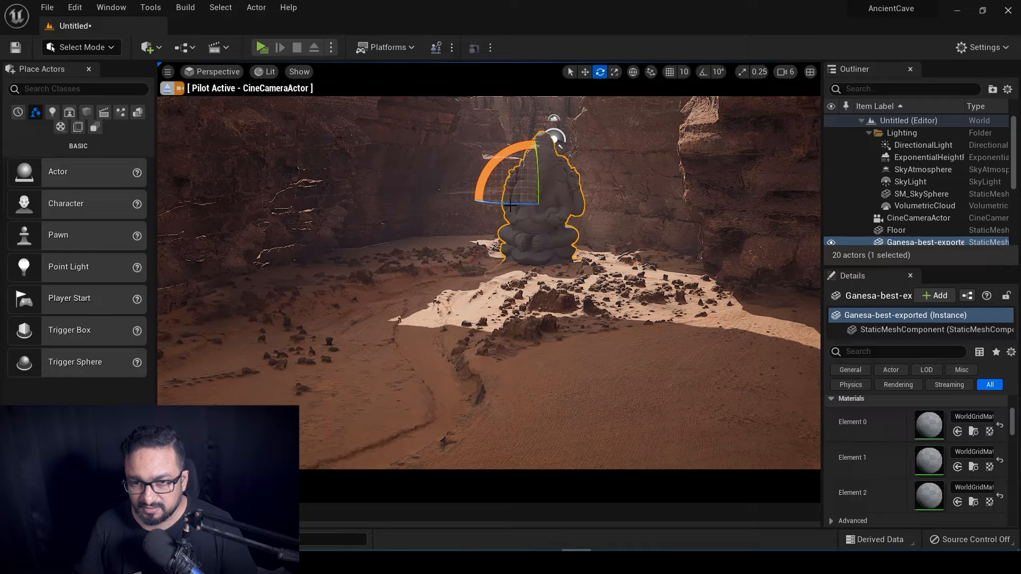
pyautogui.moveTo(508, 203); pyautogui.dragTo(500, 203)
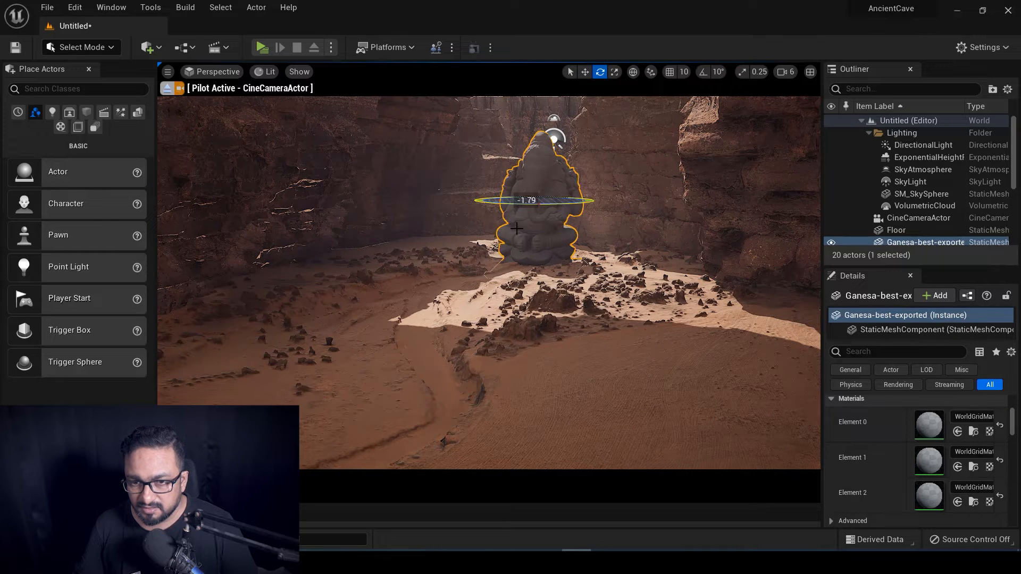
pyautogui.hotkey('ctrl', 'l')
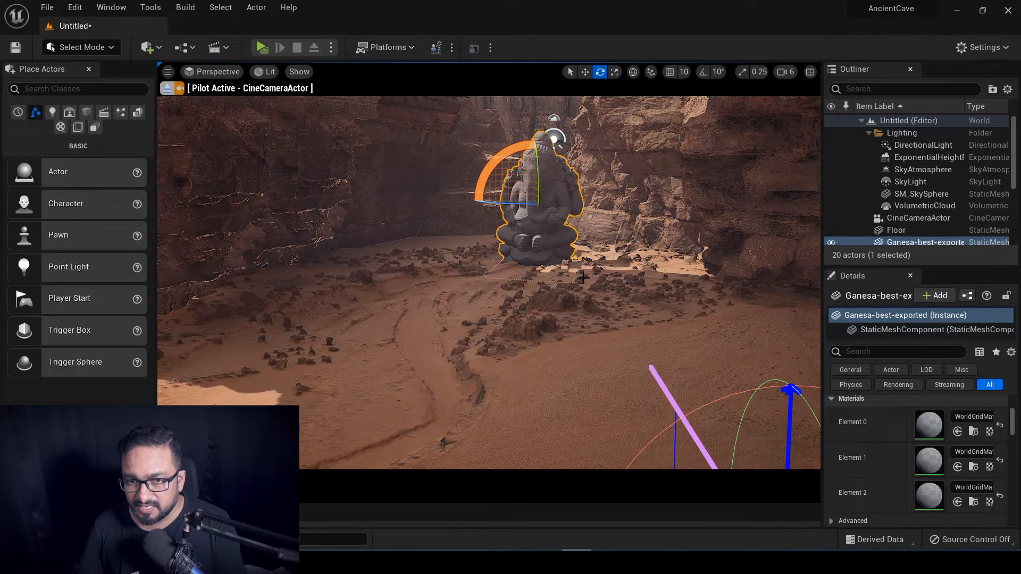
pyautogui.moveTo(514, 204); pyautogui.dragTo(533, 203)
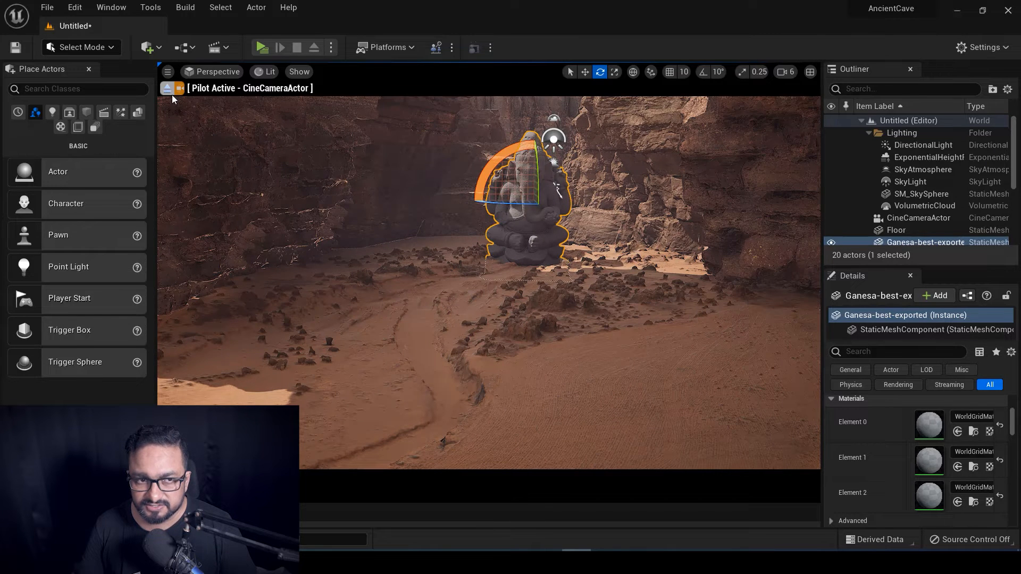
# Alt-drag a copy of the quarry cliff rock to the canyon's left and check it through the cine camera.
pyautogui.click(167, 88)
pyautogui.keyDown('alt'); pyautogui.moveTo(429, 341); pyautogui.dragTo(595, 404); pyautogui.keyUp('alt')
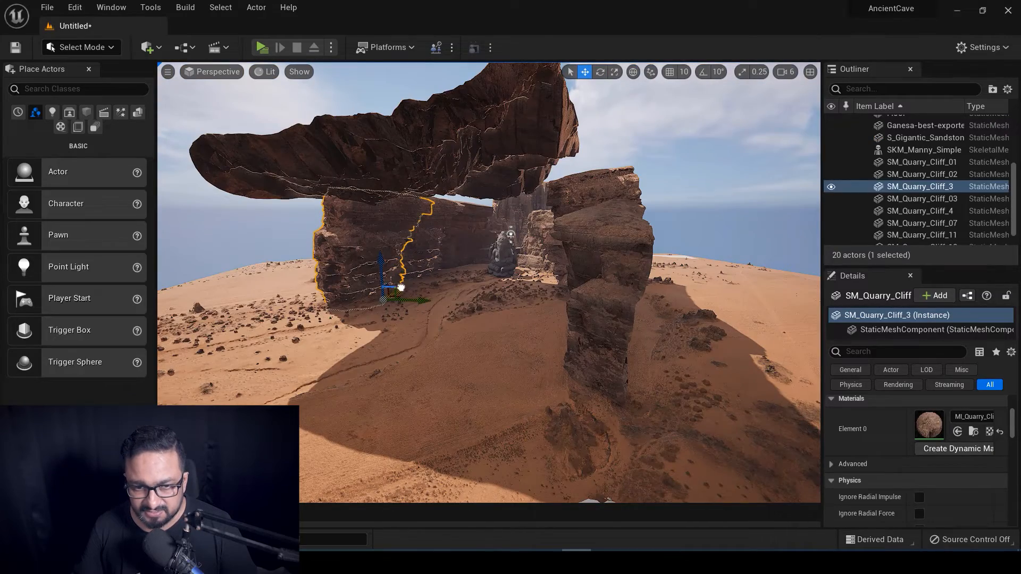
pyautogui.keyDown('alt'); pyautogui.moveTo(401, 287); pyautogui.dragTo(346, 299); pyautogui.keyUp('alt')
pyautogui.keyDown('alt'); pyautogui.moveTo(388, 372); pyautogui.dragTo(295, 169); pyautogui.keyUp('alt')
pyautogui.click(215, 72)
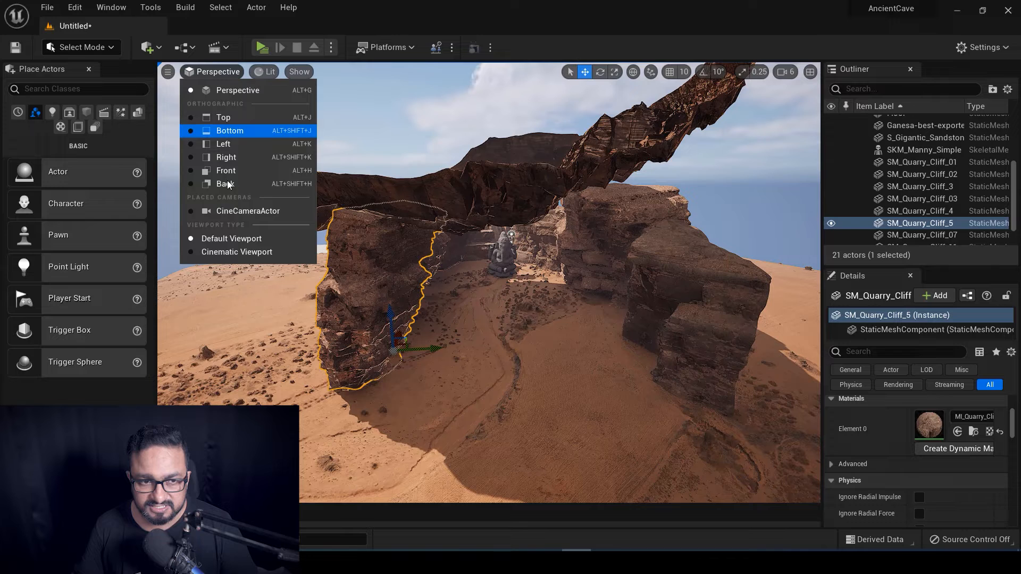
pyautogui.click(244, 209)
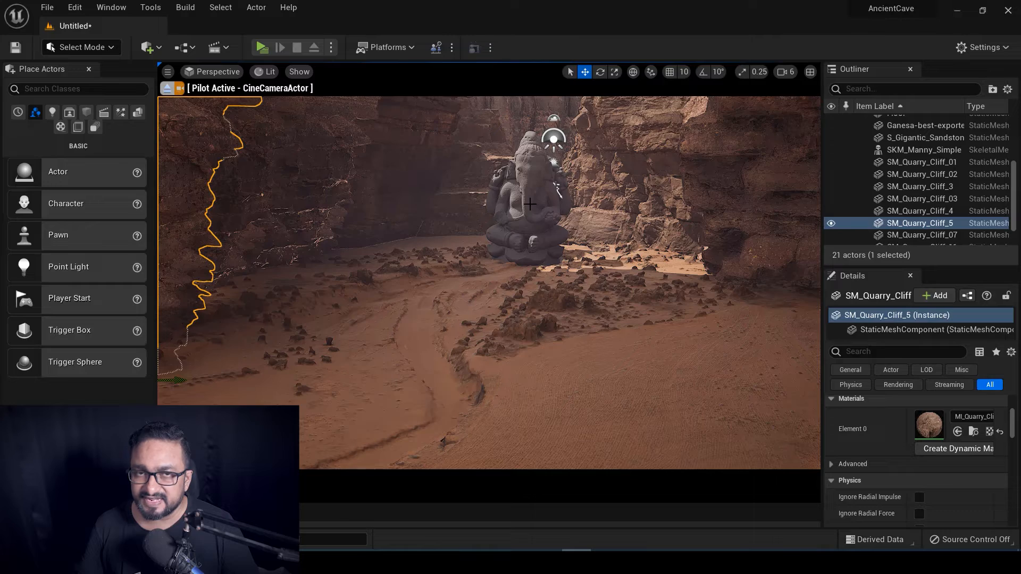
pyautogui.click(166, 91)
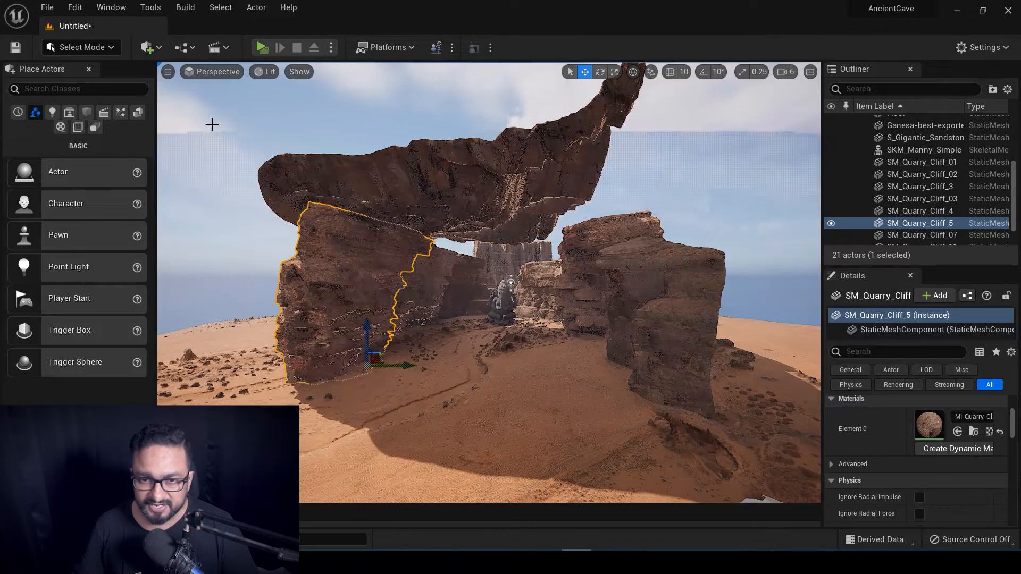
# Select and frame the Ganesha statue, orbiting to see the canyon around it.
pyautogui.click(516, 303)
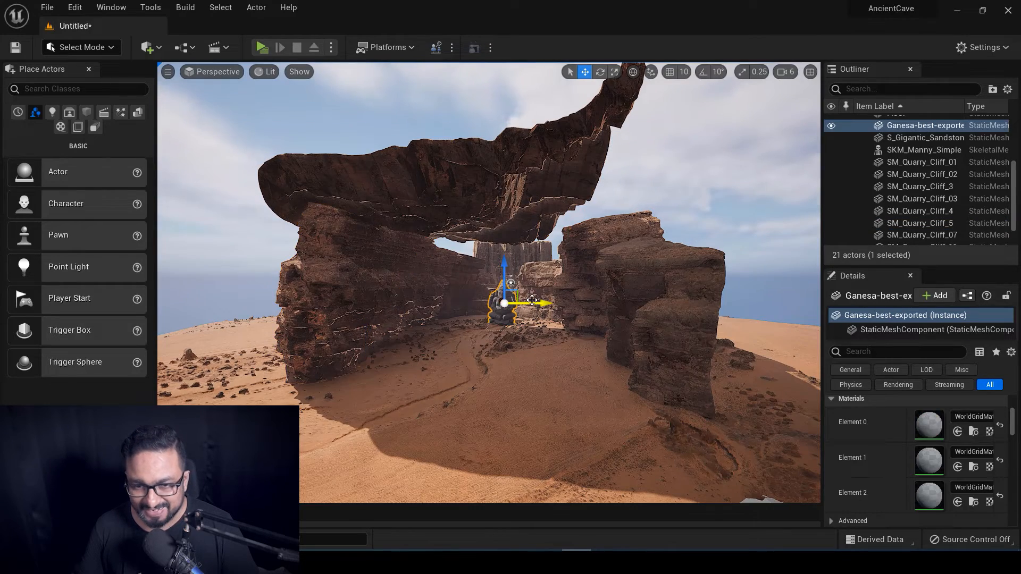
pyautogui.press('f')
pyautogui.keyDown('alt'); pyautogui.moveTo(532, 300); pyautogui.dragTo(484, 300); pyautogui.keyUp('alt')
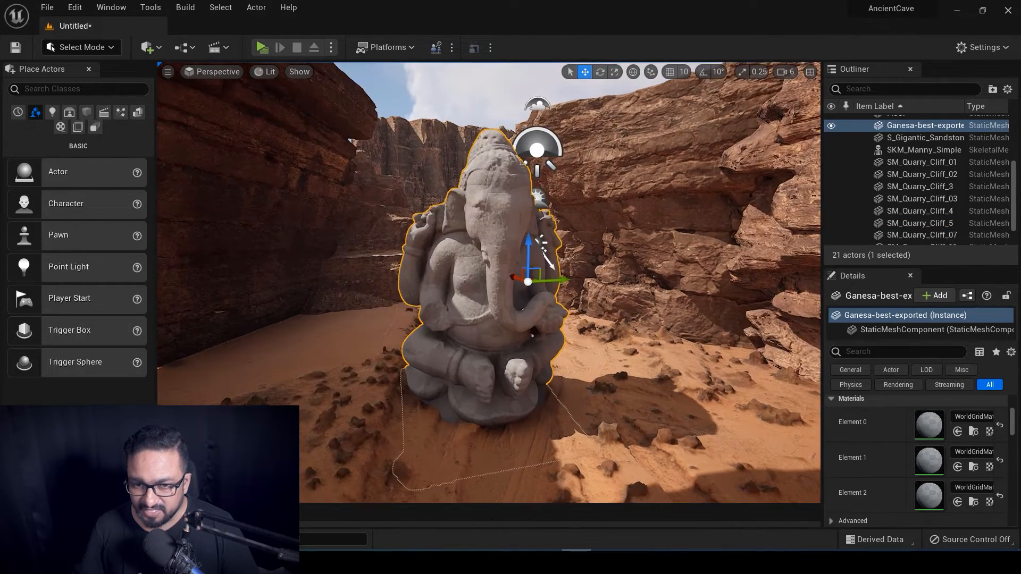
pyautogui.scroll(5, 489, 281)
pyautogui.keyDown('alt'); pyautogui.moveTo(487, 349); pyautogui.dragTo(486, 349); pyautogui.keyUp('alt')
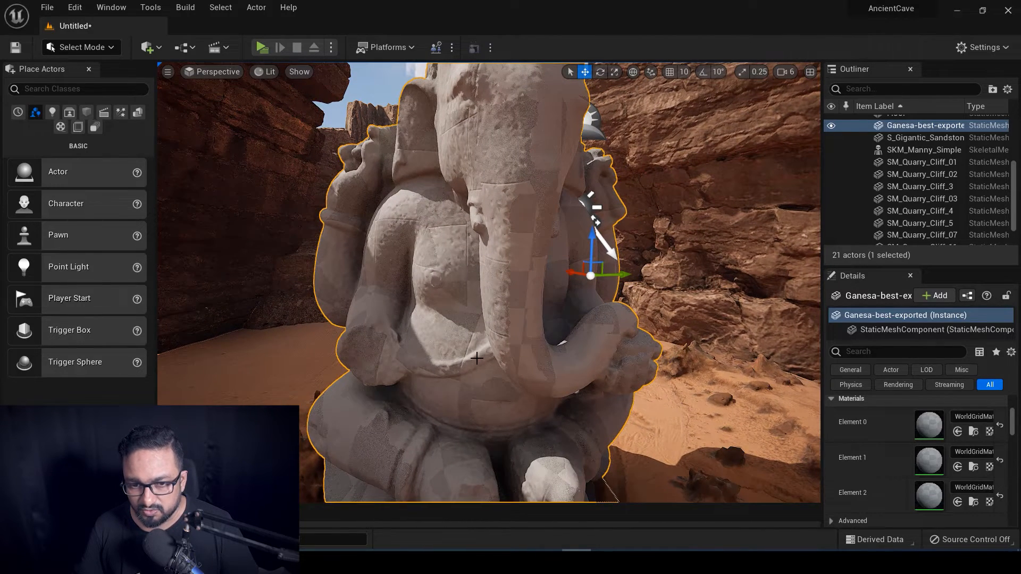
pyautogui.hotkey('ctrl', 'space')
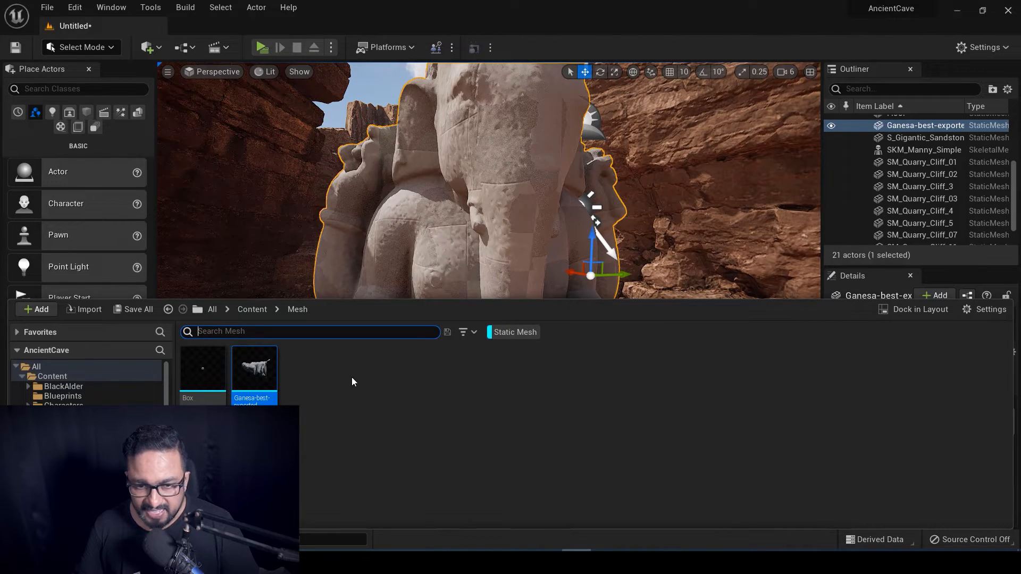
# Clear the Static Mesh filter and open Megascans > Surfaces > Rock_Cliff_wgoradh.
pyautogui.click(352, 377)
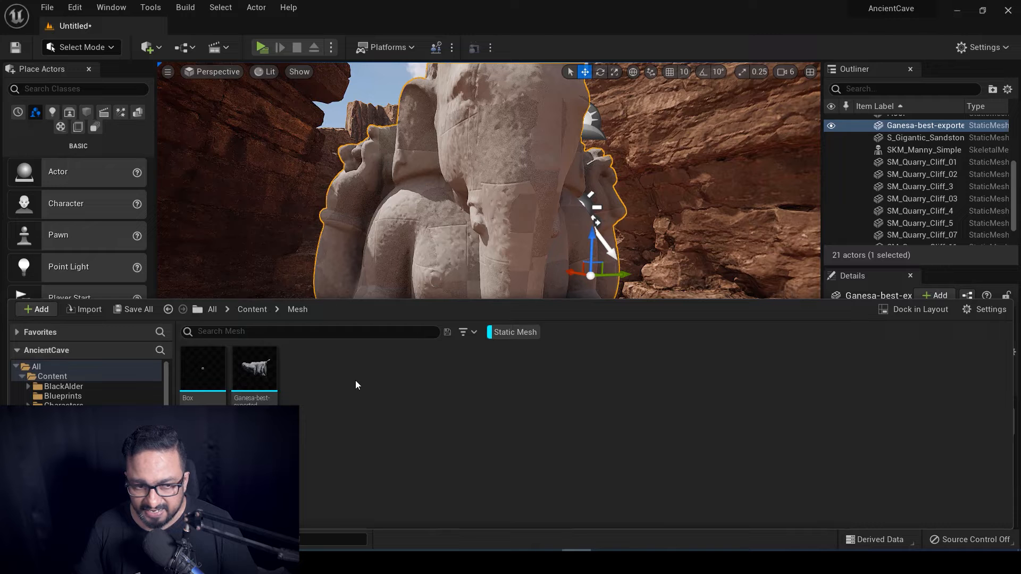
pyautogui.rightClick(354, 384)
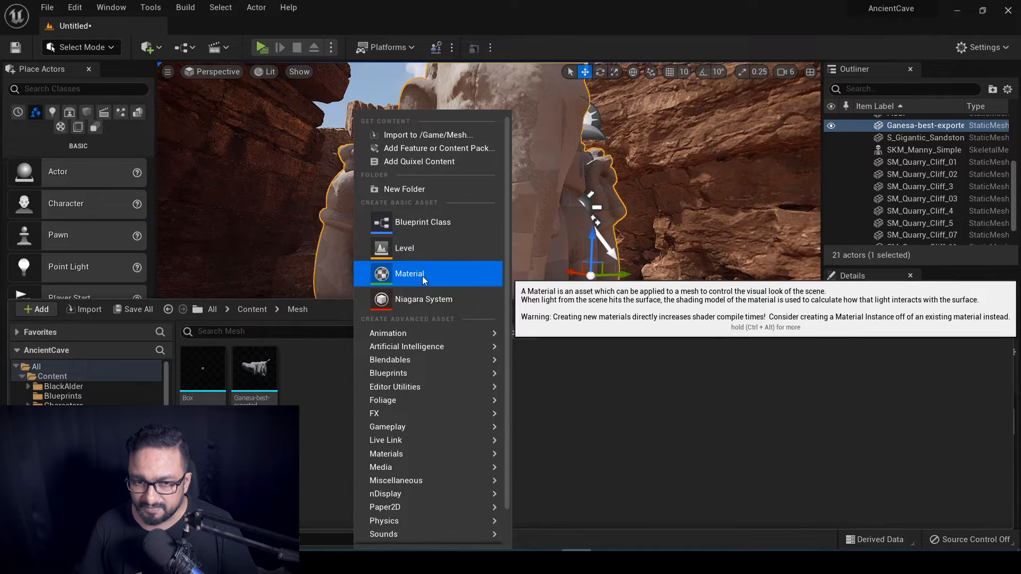
pyautogui.click(301, 441)
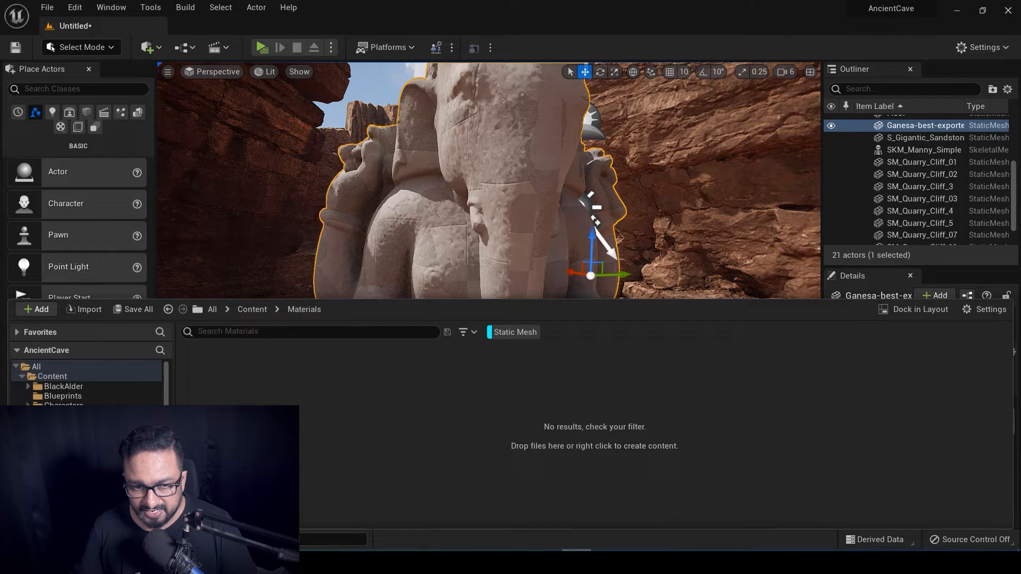
pyautogui.click(491, 332)
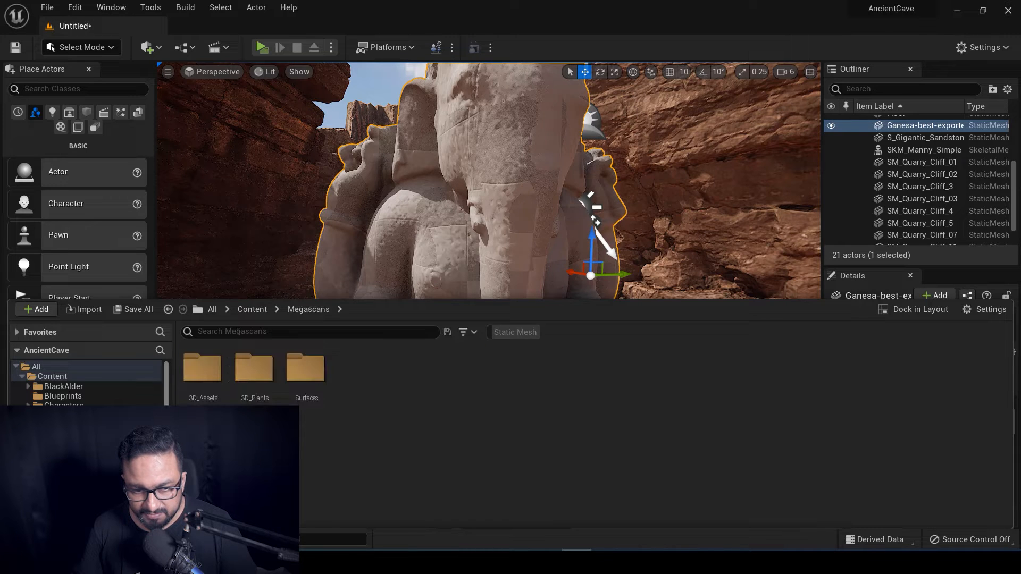
pyautogui.doubleClick(305, 370)
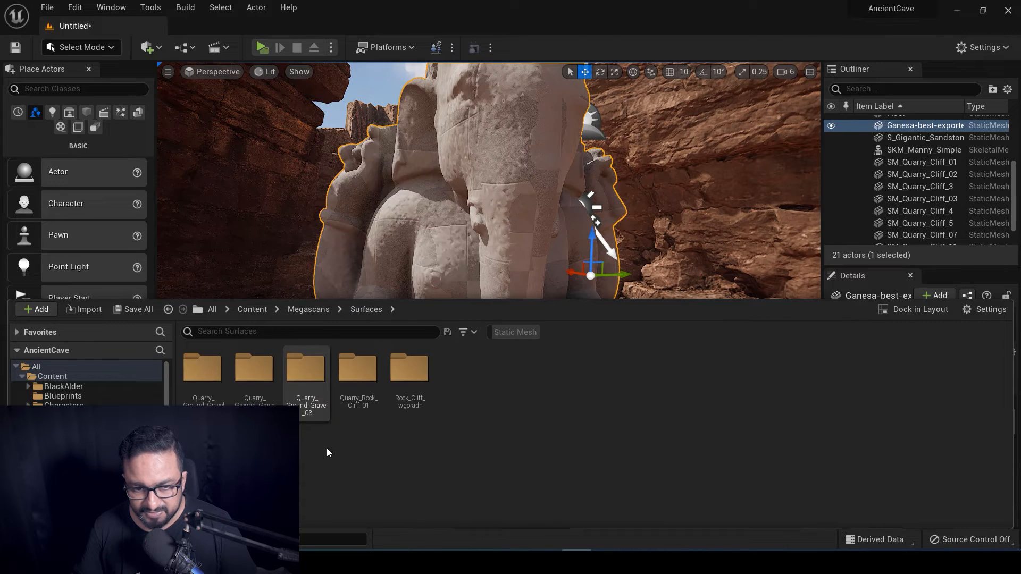
pyautogui.doubleClick(421, 385)
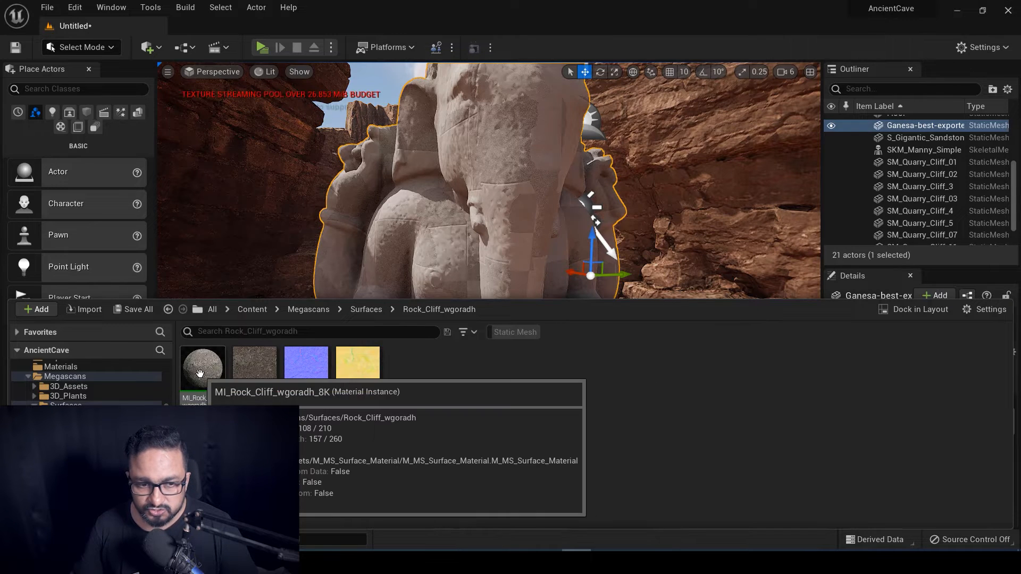
# Drag MI_Rock_Cliff_wgoradh_8K onto each of the Ganesha statue's three parts.
pyautogui.moveTo(199, 373); pyautogui.dragTo(485, 210)
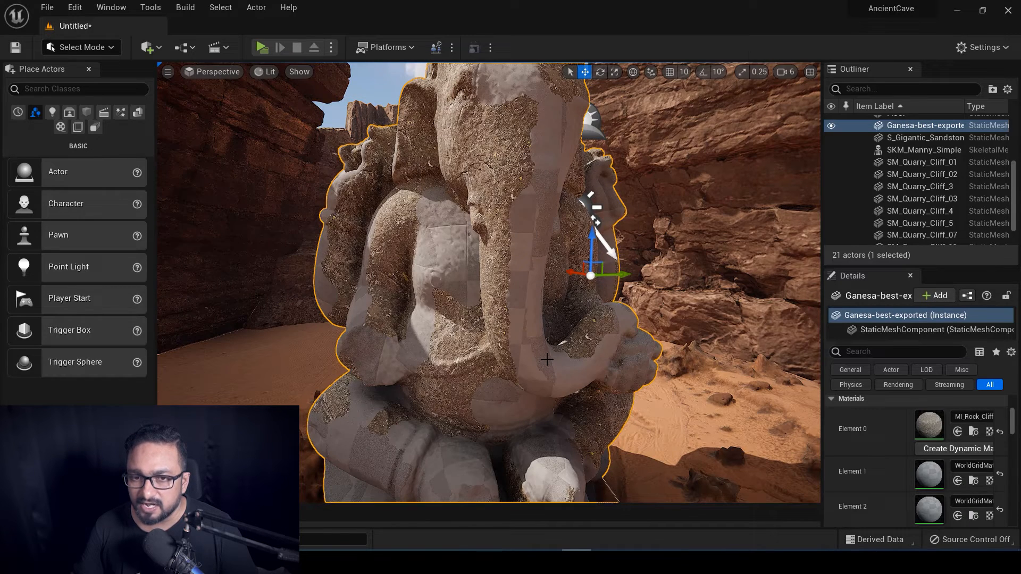
pyautogui.keyDown('alt'); pyautogui.moveTo(548, 366); pyautogui.dragTo(472, 416); pyautogui.keyUp('alt')
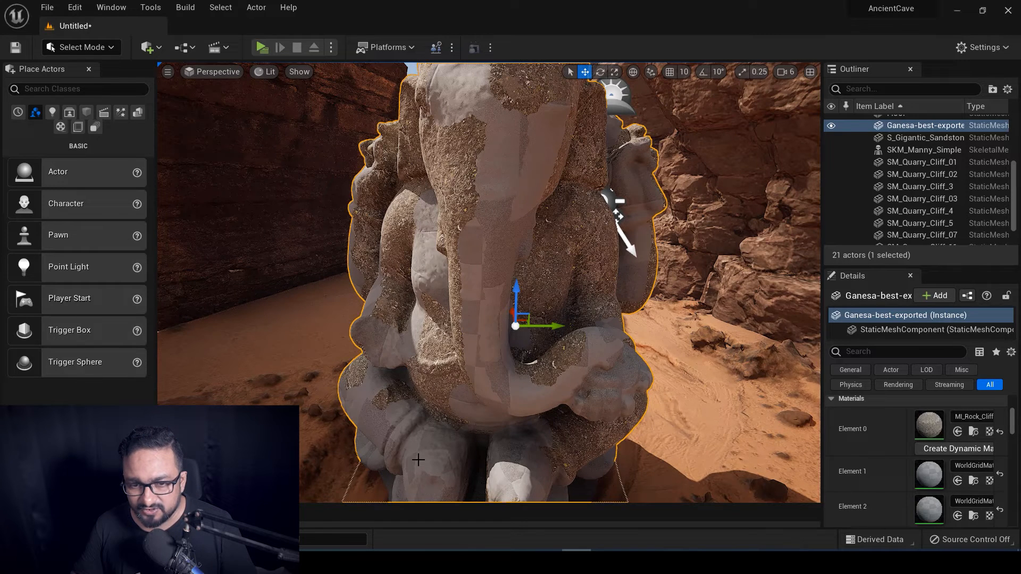
pyautogui.hotkey('ctrl', 'space')
pyautogui.moveTo(212, 381); pyautogui.dragTo(513, 180)
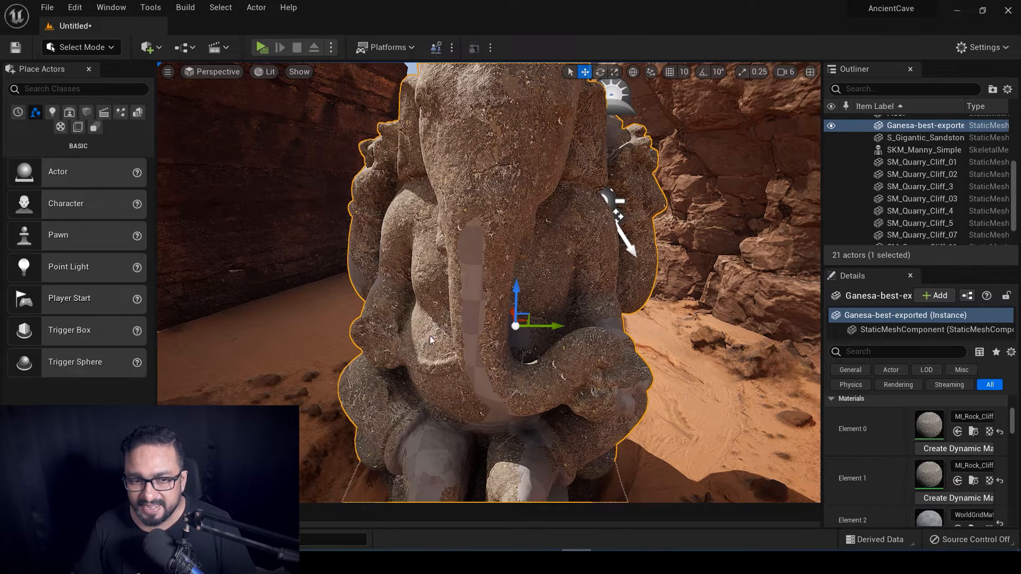
pyautogui.hotkey('ctrl', 'space')
pyautogui.moveTo(202, 372); pyautogui.dragTo(510, 451)
pyautogui.moveTo(552, 381); pyautogui.dragTo(572, 384, button='right')
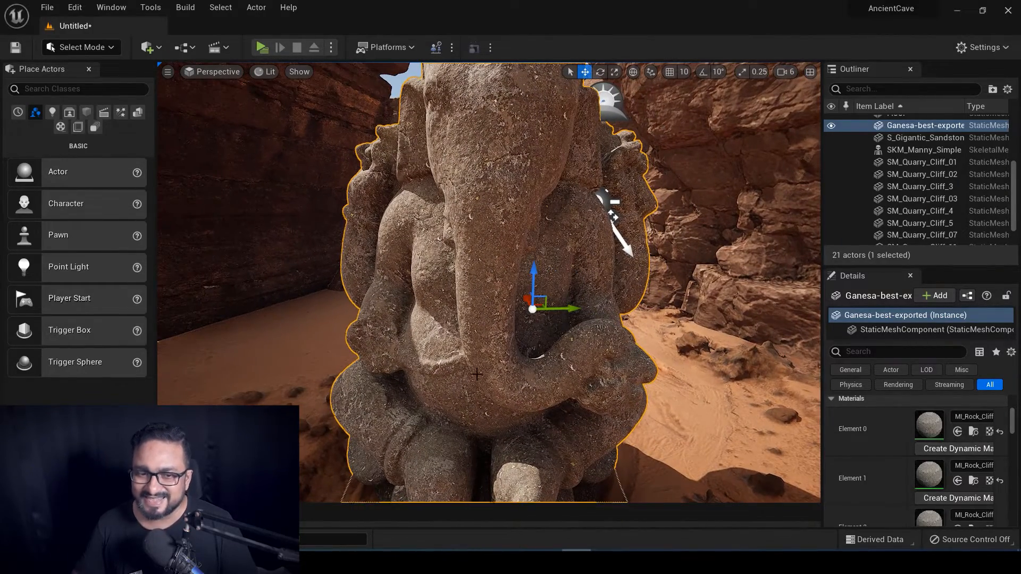
pyautogui.hotkey('ctrl', 'space')
pyautogui.moveTo(199, 382)
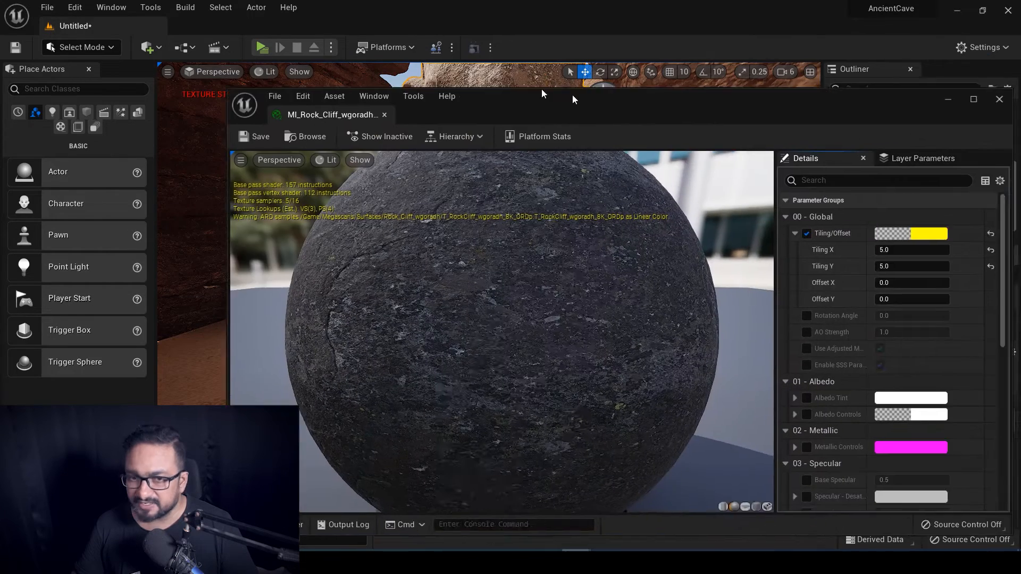
# Set the rock cliff material instance's Tiling X and Tiling Y to 5.0.
pyautogui.moveTo(573, 99); pyautogui.dragTo(488, 81)
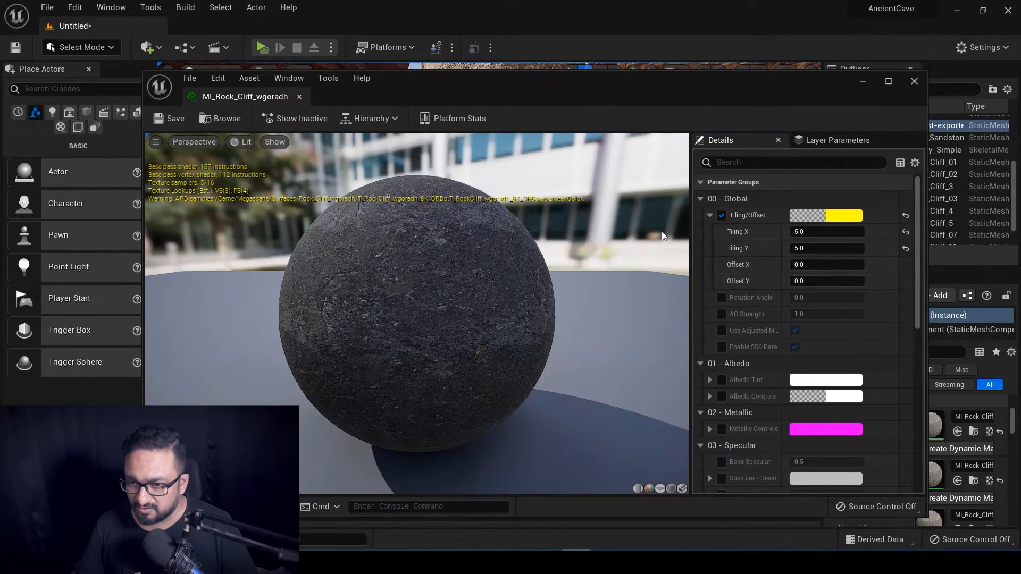
pyautogui.moveTo(570, 88); pyautogui.dragTo(501, 211)
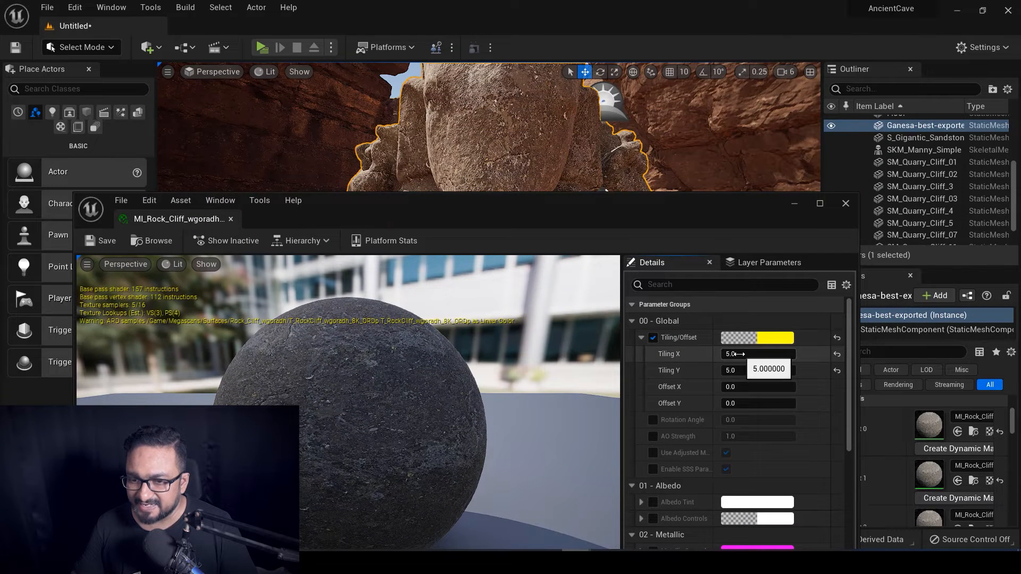
pyautogui.click(781, 355)
pyautogui.write('1')
pyautogui.press('Tab')
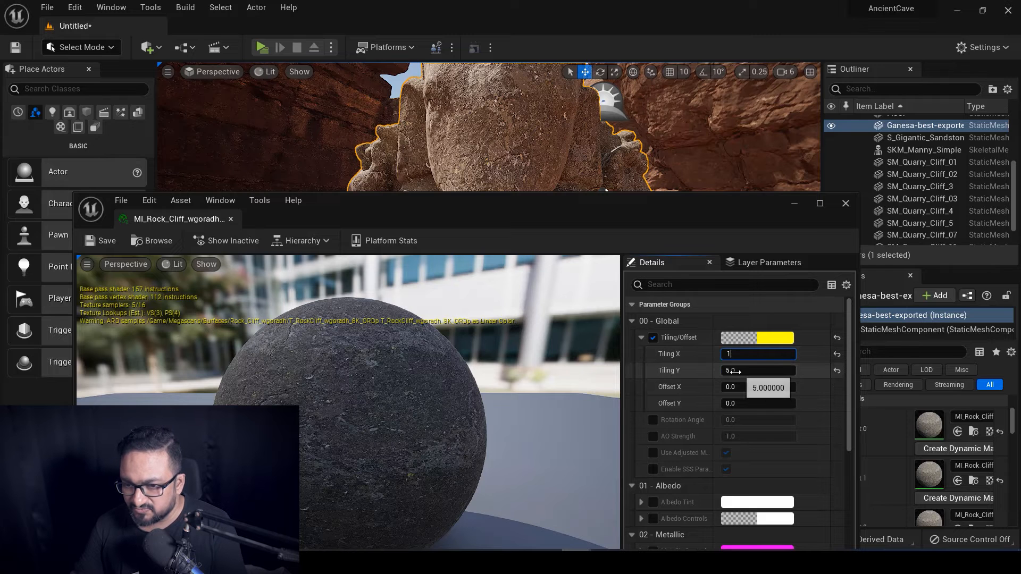
pyautogui.write('1')
pyautogui.press('Return')
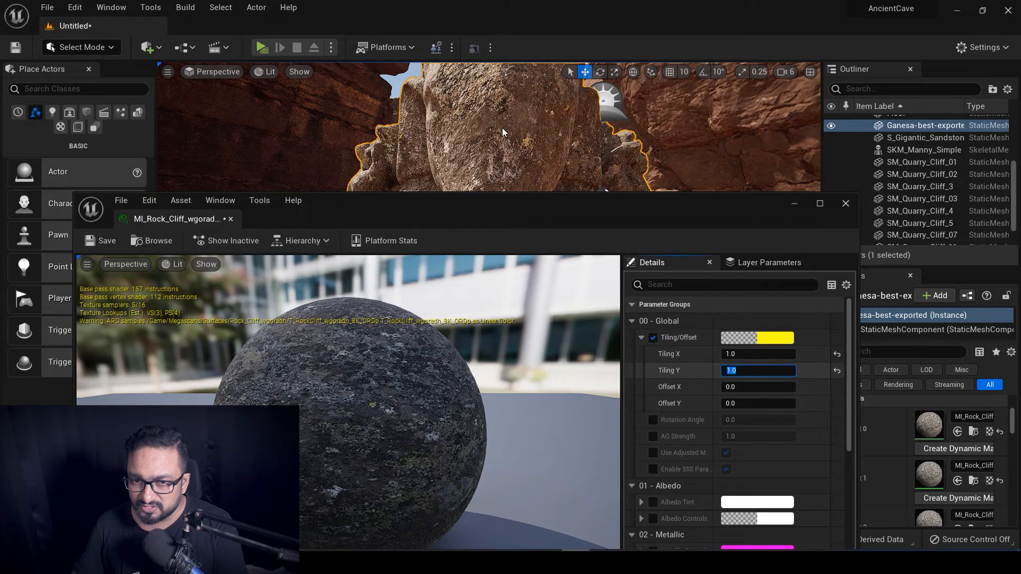
pyautogui.click(729, 354)
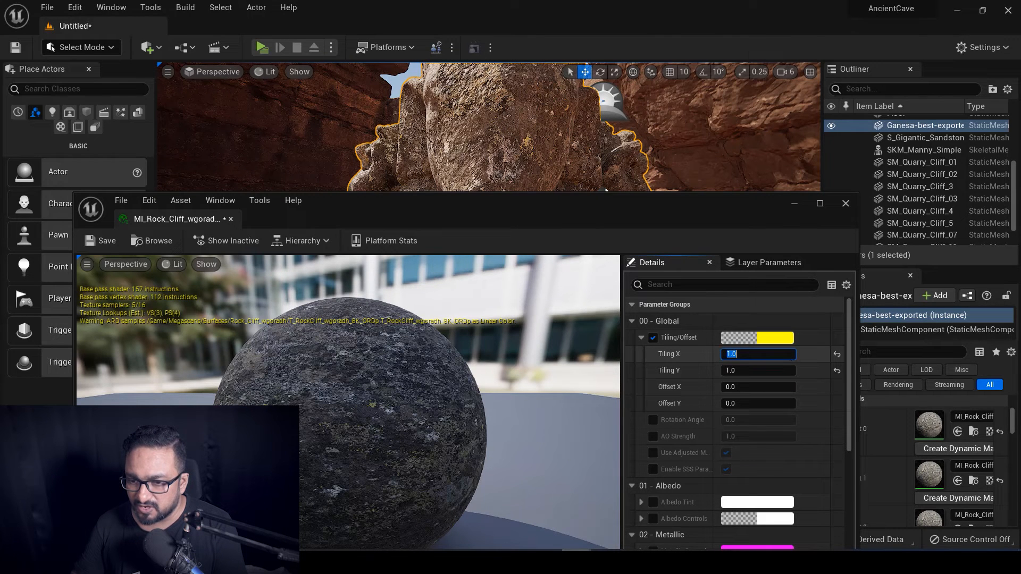
pyautogui.write('5')
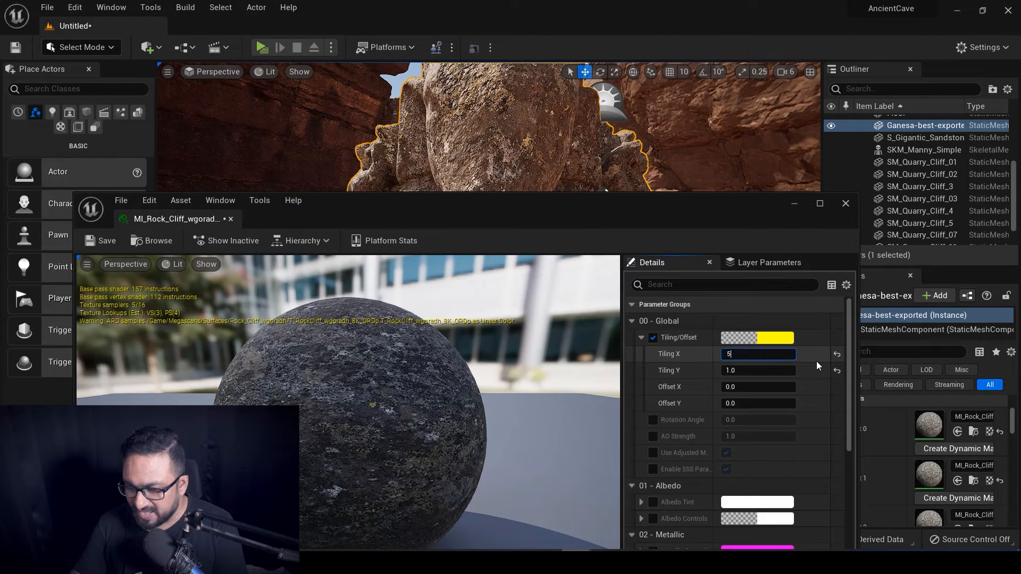
pyautogui.click(729, 371)
pyautogui.write('5')
pyautogui.press('Return')
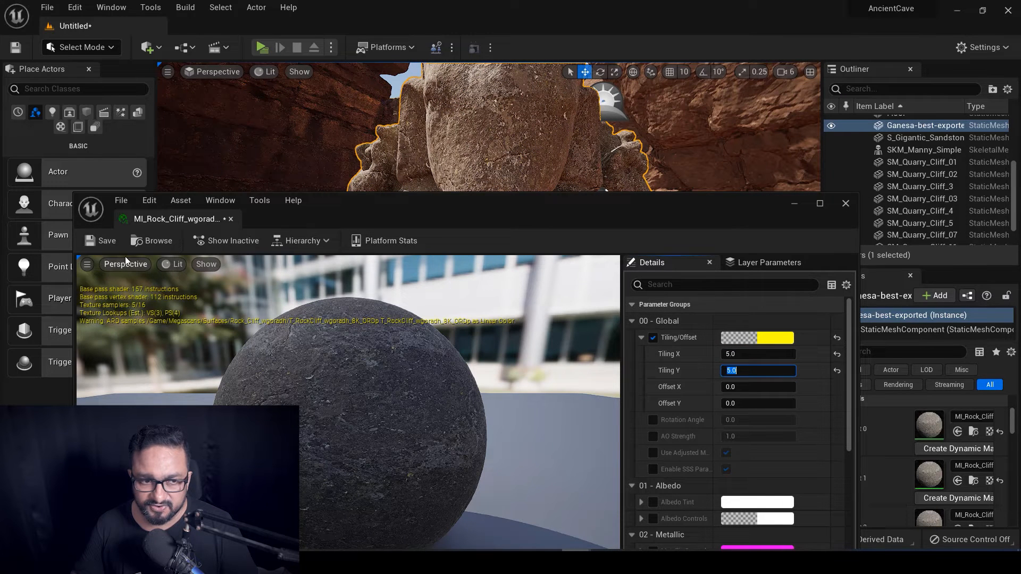
# Save MI_Rock_Cliff_wgoradh_8K, close its editor and fly closer to the statue.
pyautogui.click(101, 240)
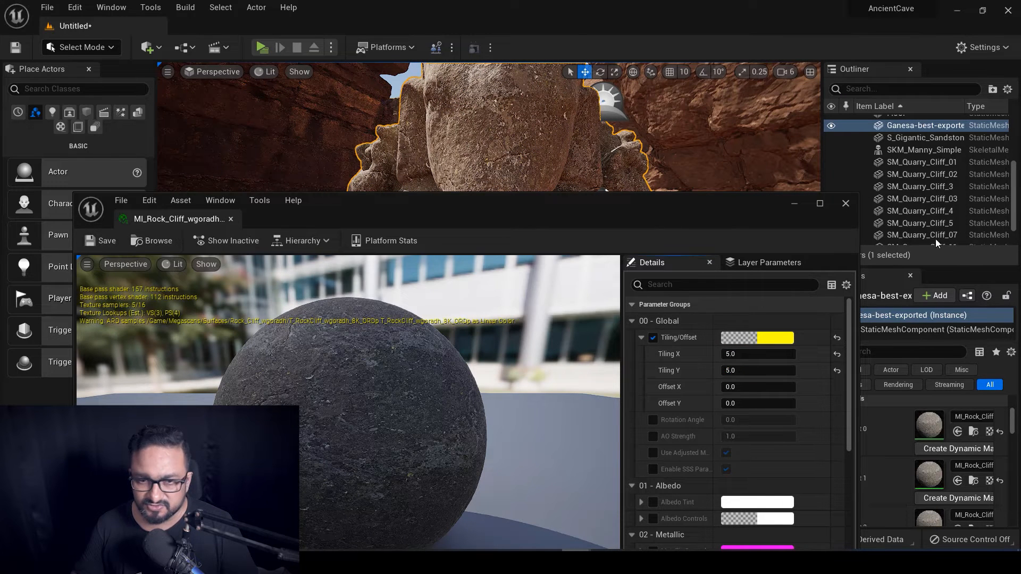
pyautogui.click(845, 204)
pyautogui.moveTo(489, 287)
pyautogui.mouseDown(button='right')
pyautogui.moveTo(492, 276)
pyautogui.moveTo(505, 284)
pyautogui.mouseUp(button='right')
# Look through the CineCameraActor and scale up the Ganesha statue.
pyautogui.click(212, 71)
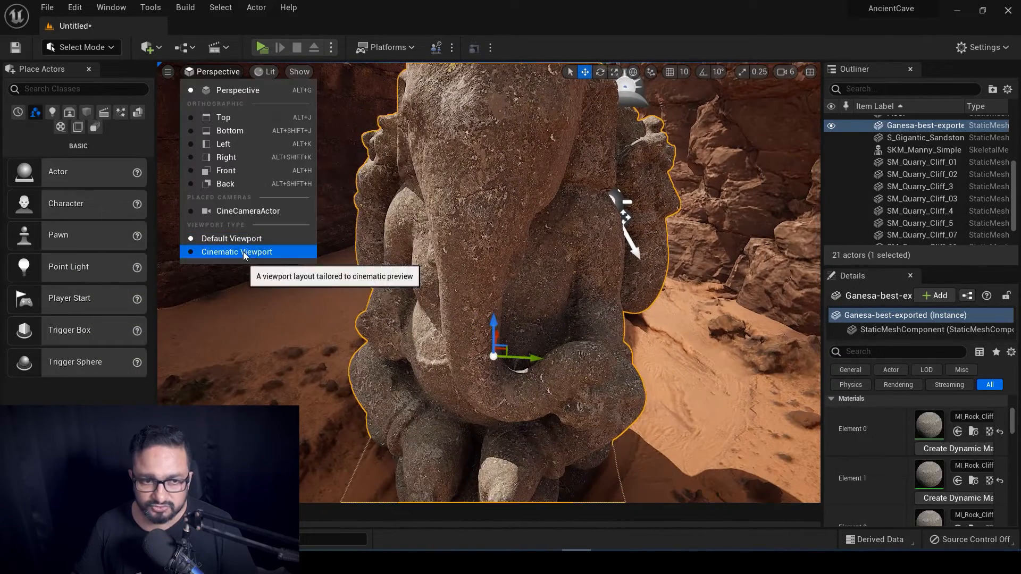
pyautogui.click(244, 211)
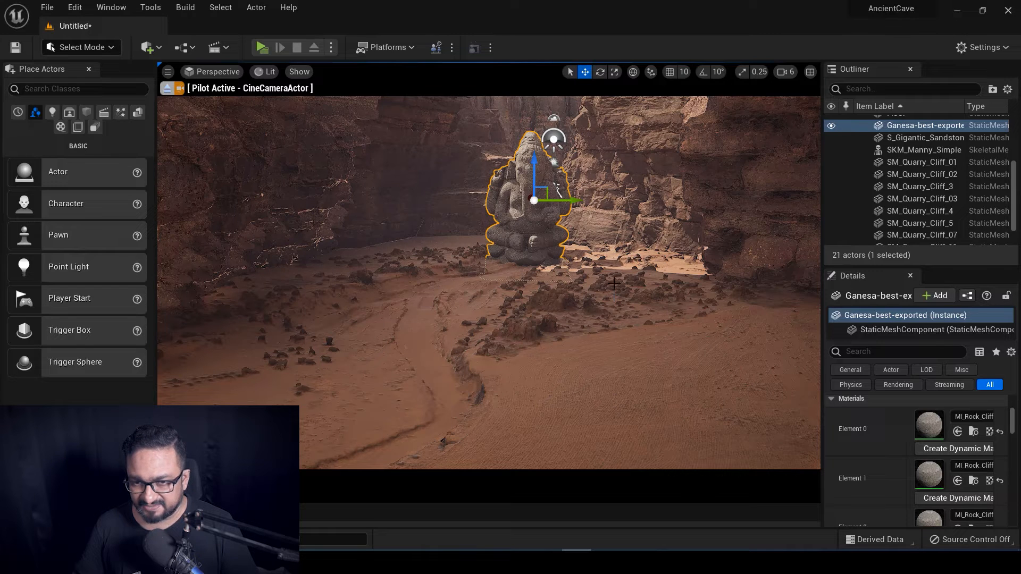
pyautogui.press('r')
pyautogui.moveTo(533, 200); pyautogui.dragTo(545, 193)
# Raise the statue slightly along Z and bring up the Content Drawer.
pyautogui.press('w')
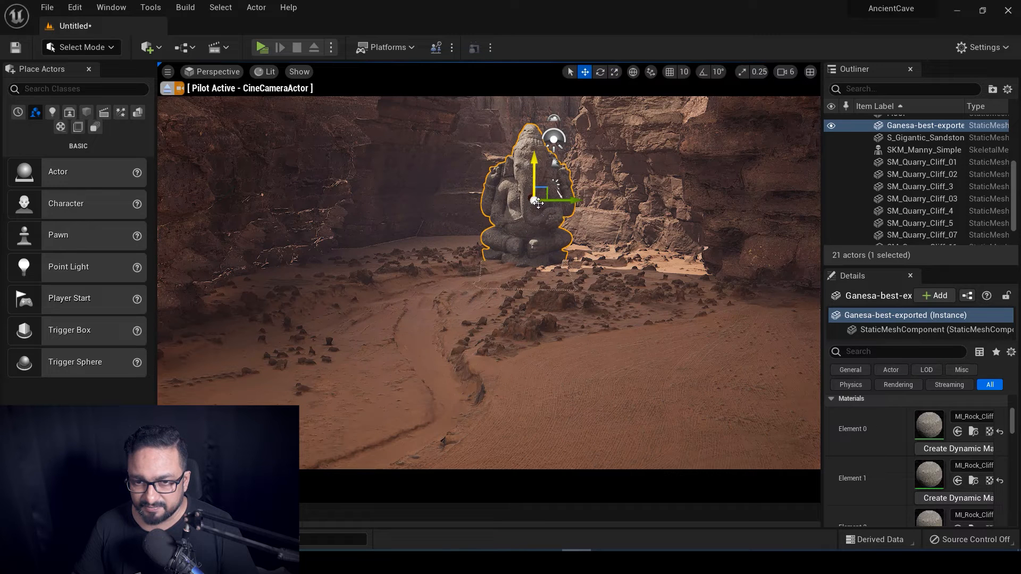
pyautogui.moveTo(533, 157)
pyautogui.mouseDown()
pyautogui.moveTo(532, 121)
pyautogui.moveTo(530, 138)
pyautogui.mouseUp()
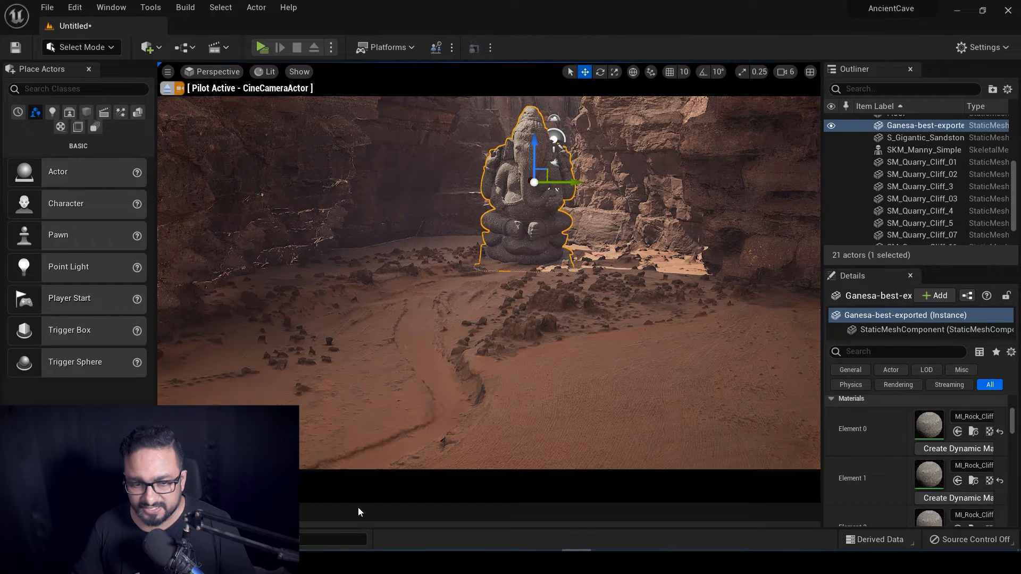
pyautogui.hotkey('ctrl', 'space')
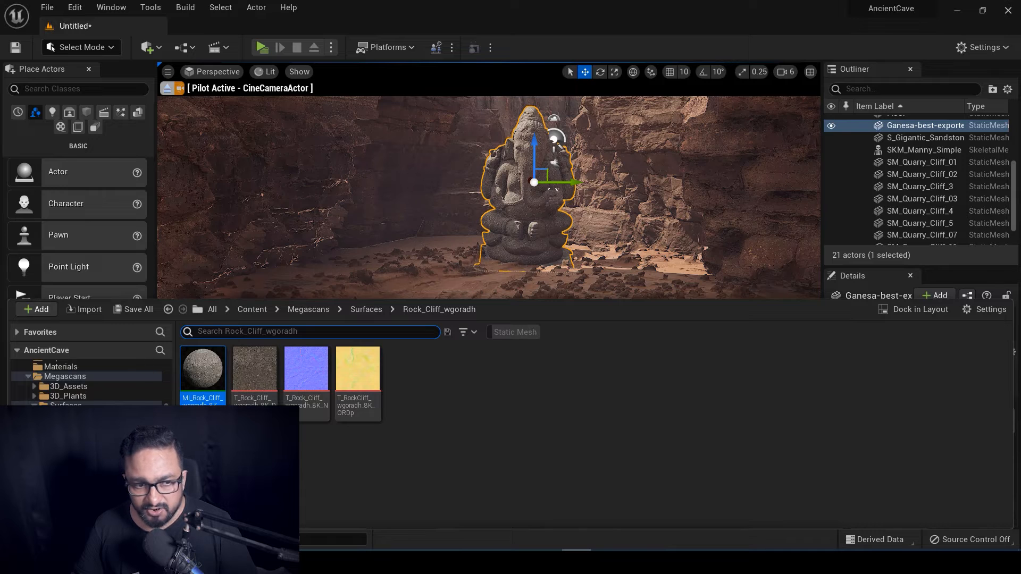
# Browse the Megascans folder's static meshes for grass assets, then open the editor modes list.
pyautogui.click(64, 377)
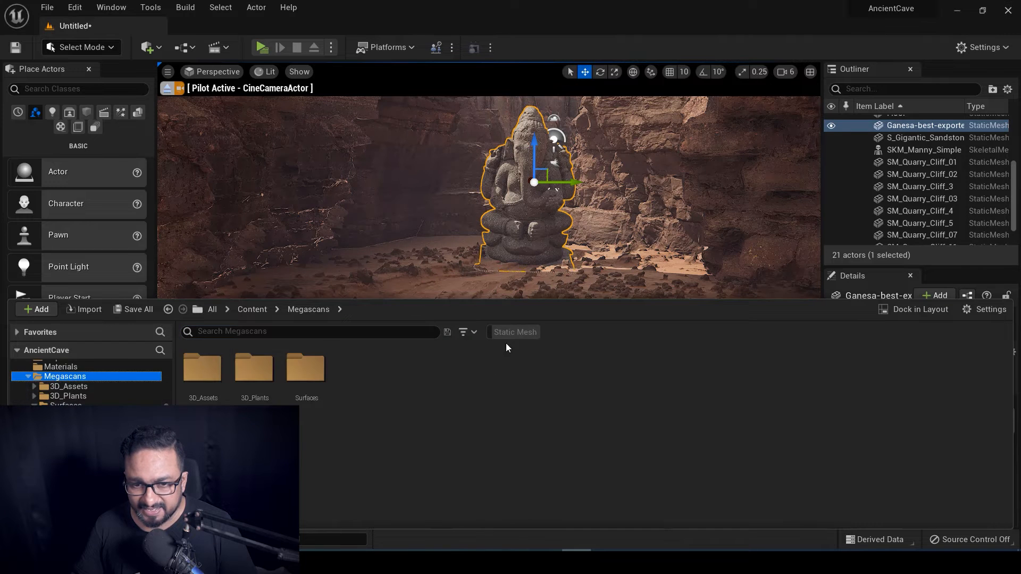
pyautogui.click(514, 332)
pyautogui.scroll(-5, 691, 451)
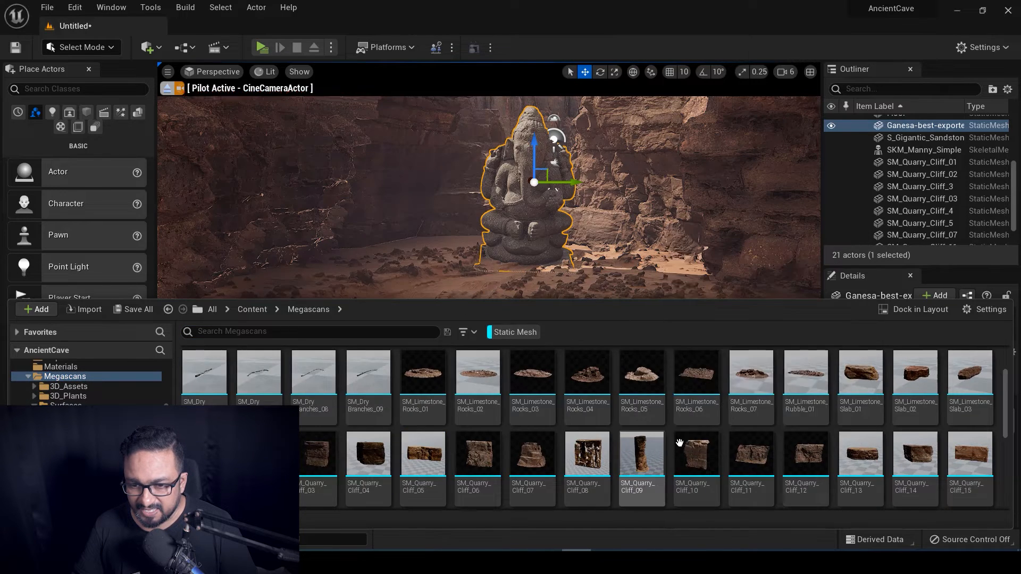
pyautogui.scroll(-3, 670, 425)
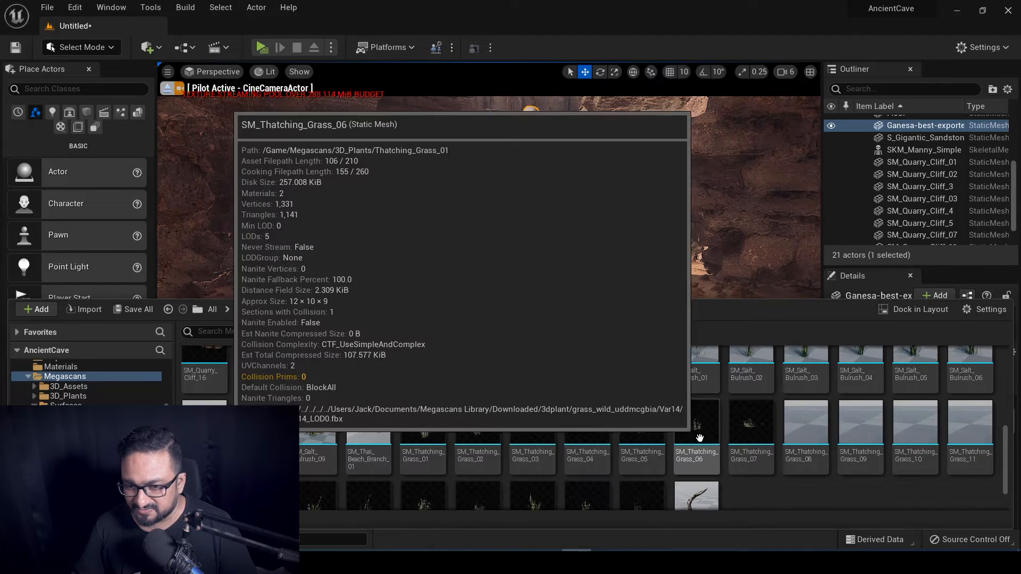
pyautogui.scroll(-1, 532, 463)
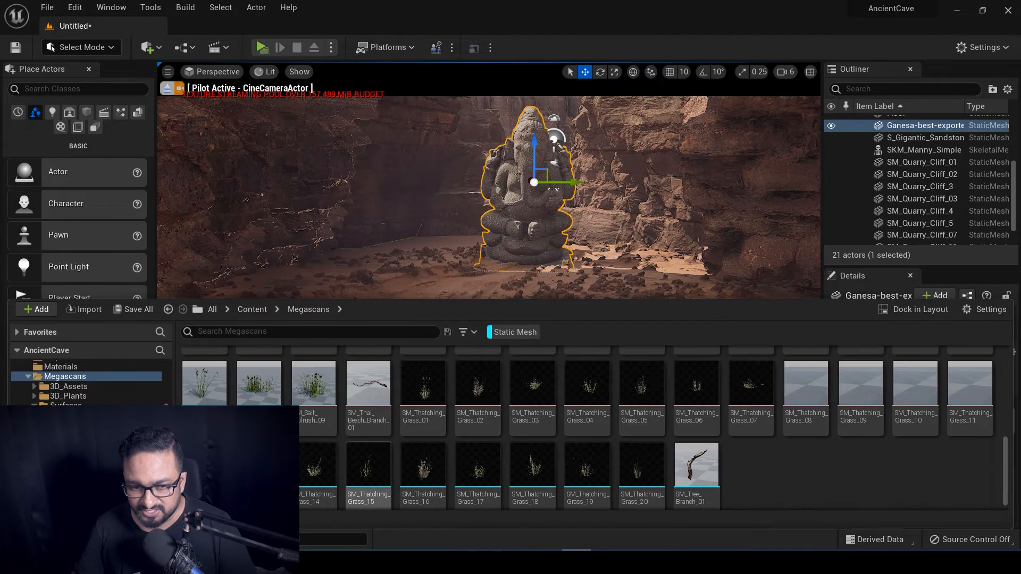
pyautogui.scroll(1, 461, 467)
pyautogui.scroll(1, 461, 467)
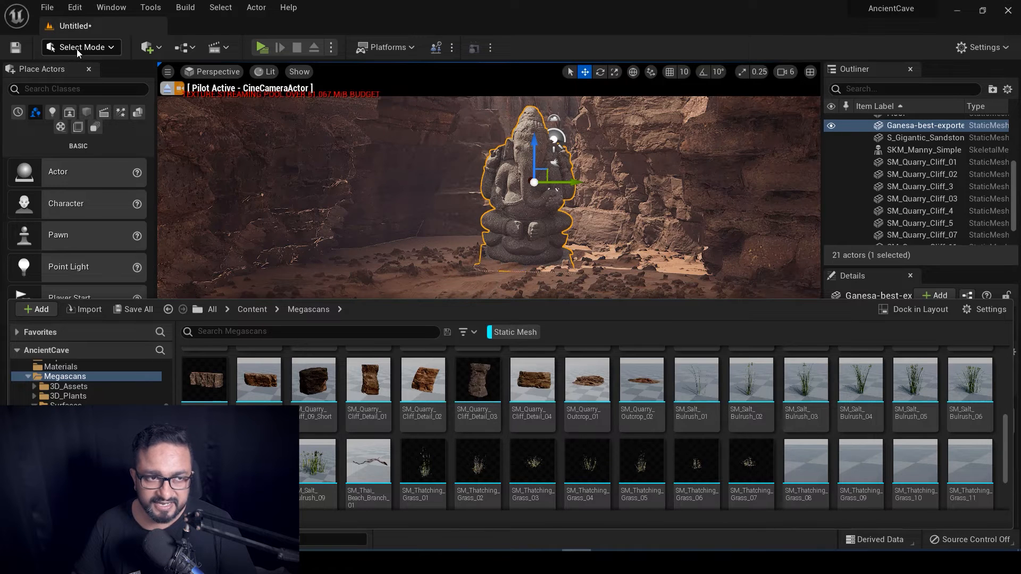
pyautogui.click(77, 48)
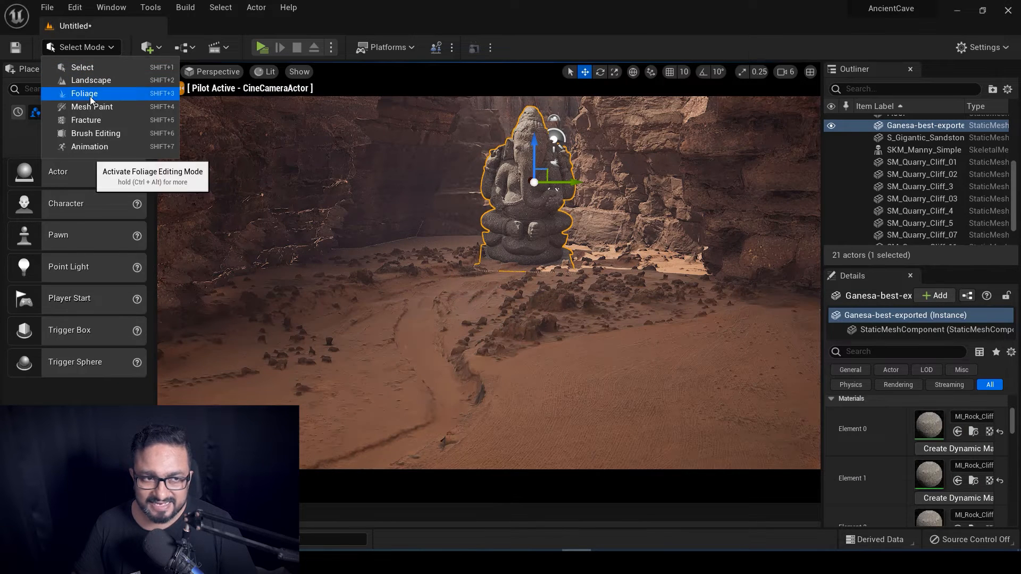
# In Foliage mode, drop the selected Megascans bulrush and thatching grass meshes onto the foliage list.
pyautogui.click(90, 95)
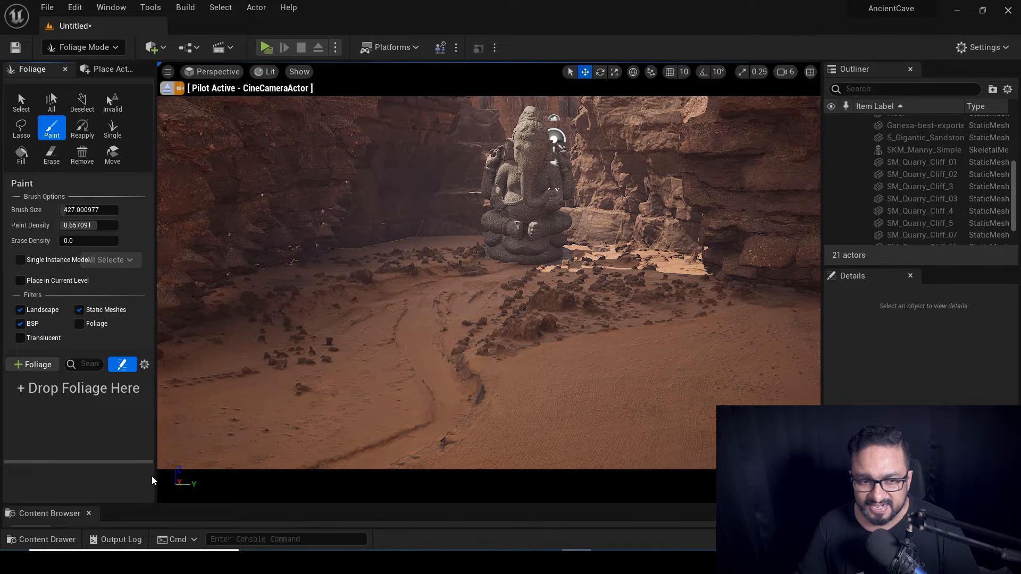
pyautogui.hotkey('ctrl', 'space')
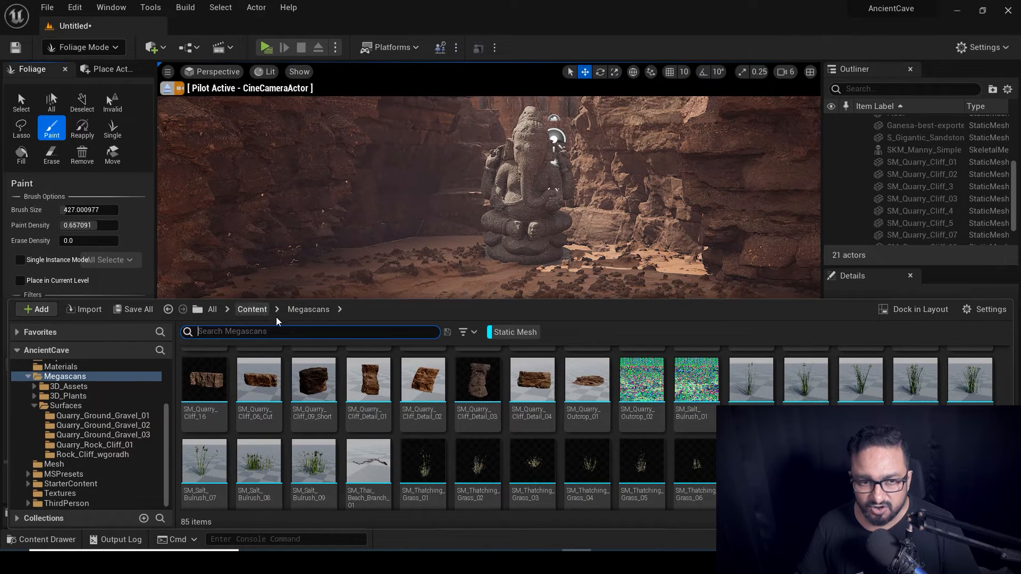
pyautogui.moveTo(285, 298); pyautogui.dragTo(281, 404)
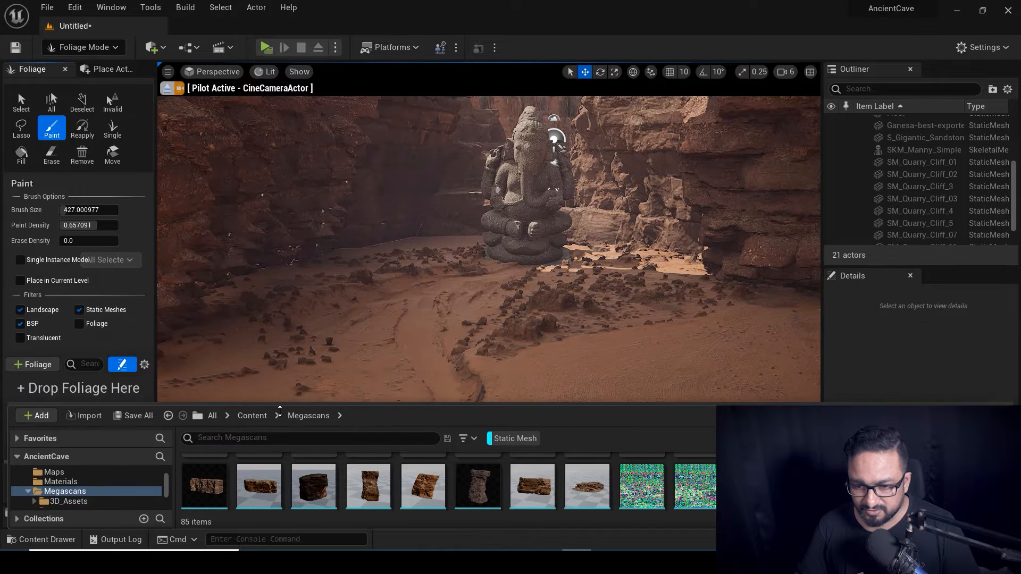
pyautogui.scroll(-1, 447, 479)
pyautogui.click(720, 476)
pyautogui.keyDown('shift'); pyautogui.click(776, 473); pyautogui.keyUp('shift')
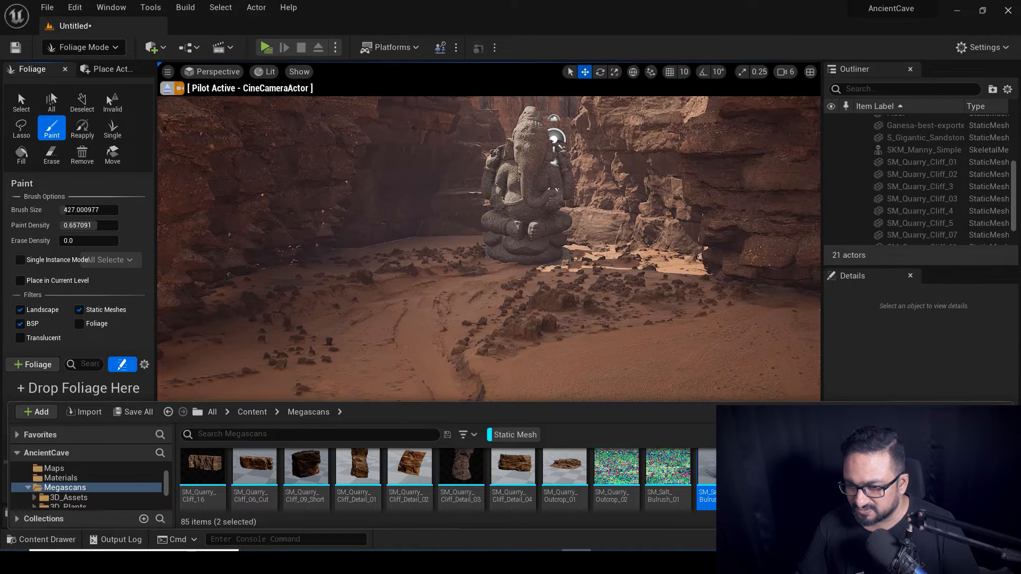
pyautogui.keyDown('shift'); pyautogui.click(918, 473); pyautogui.keyUp('shift')
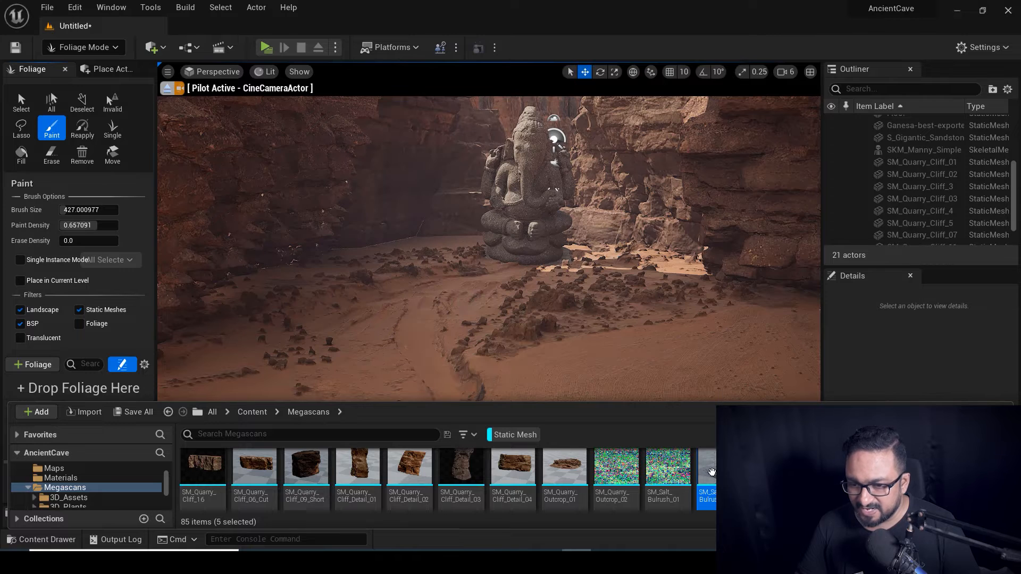
pyautogui.scroll(-2, 707, 476)
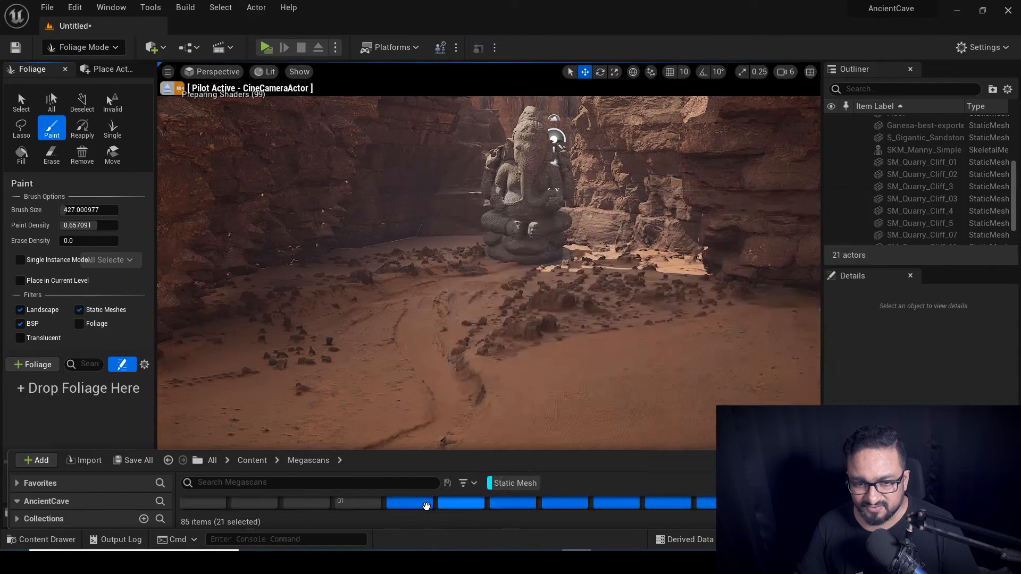
pyautogui.moveTo(427, 505)
pyautogui.mouseDown()
pyautogui.moveTo(102, 433)
pyautogui.moveTo(82, 444)
pyautogui.mouseUp()
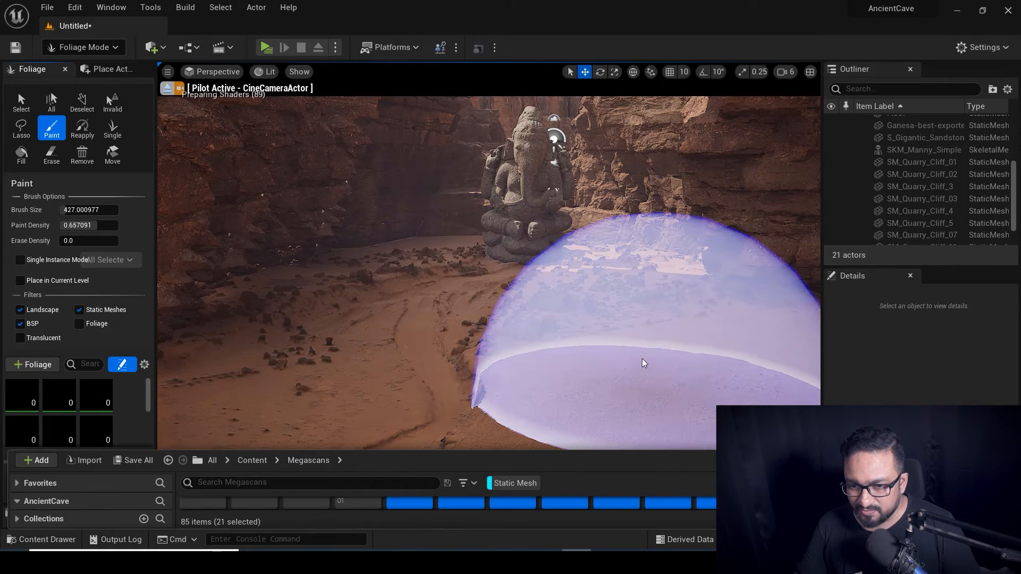
# Paint a trial grass stroke, undo it, and widen the Foliage panel.
pyautogui.moveTo(672, 315); pyautogui.dragTo(638, 298)
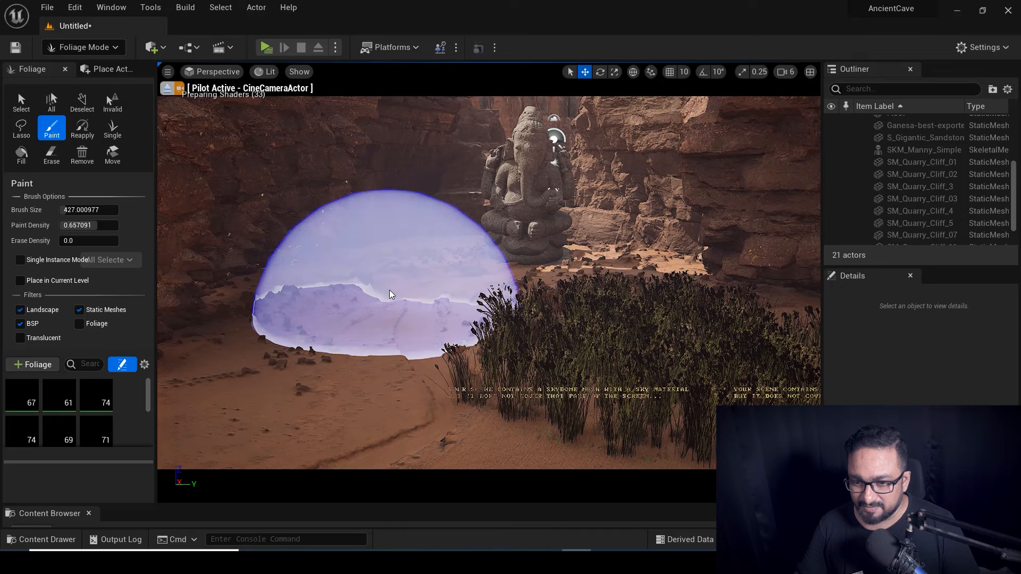
pyautogui.hotkey('ctrl', 'z')
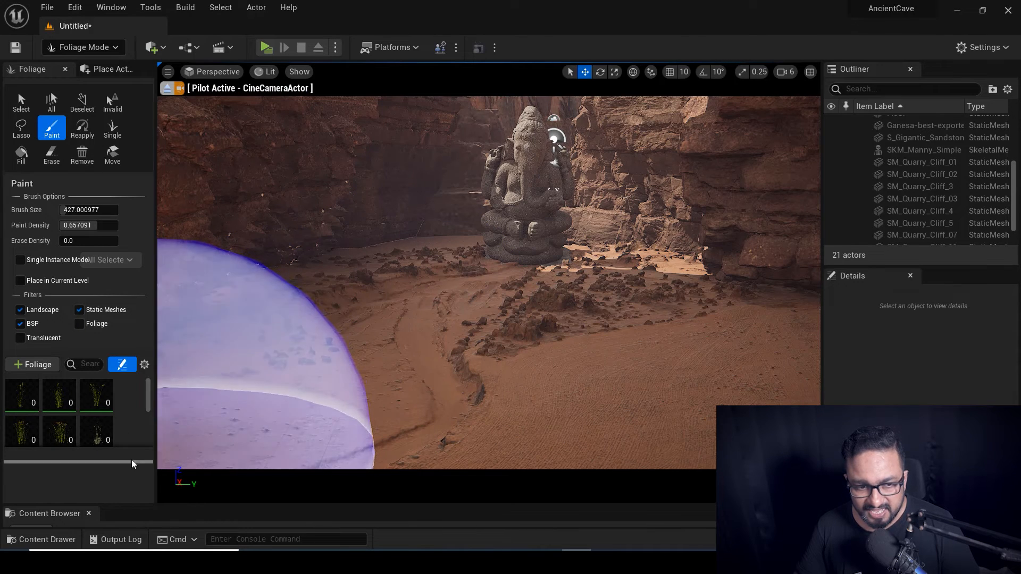
pyautogui.moveTo(156, 427); pyautogui.dragTo(298, 420)
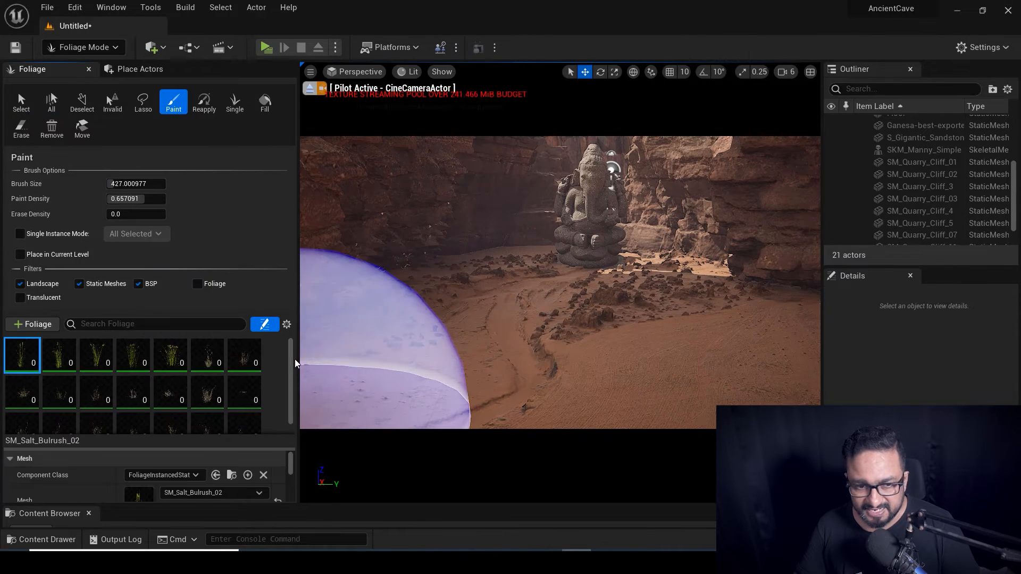
# Select all 21 foliage types, set Scale X from 0.2 to 1.0, and shrink brush to ~271.
pyautogui.scroll(-1, 294, 384)
pyautogui.hotkey('ctrl', 'a')
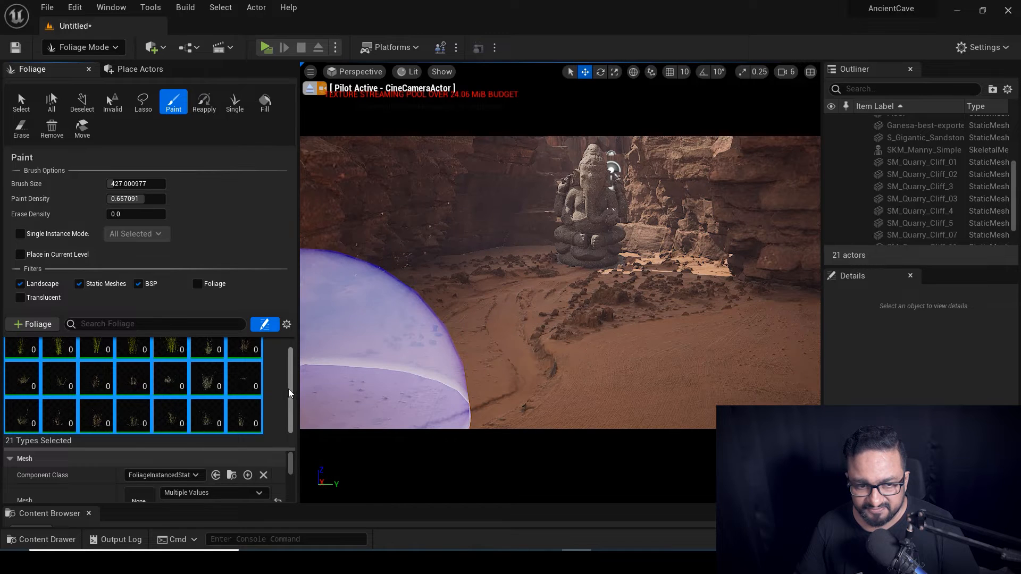
pyautogui.scroll(-5, 228, 476)
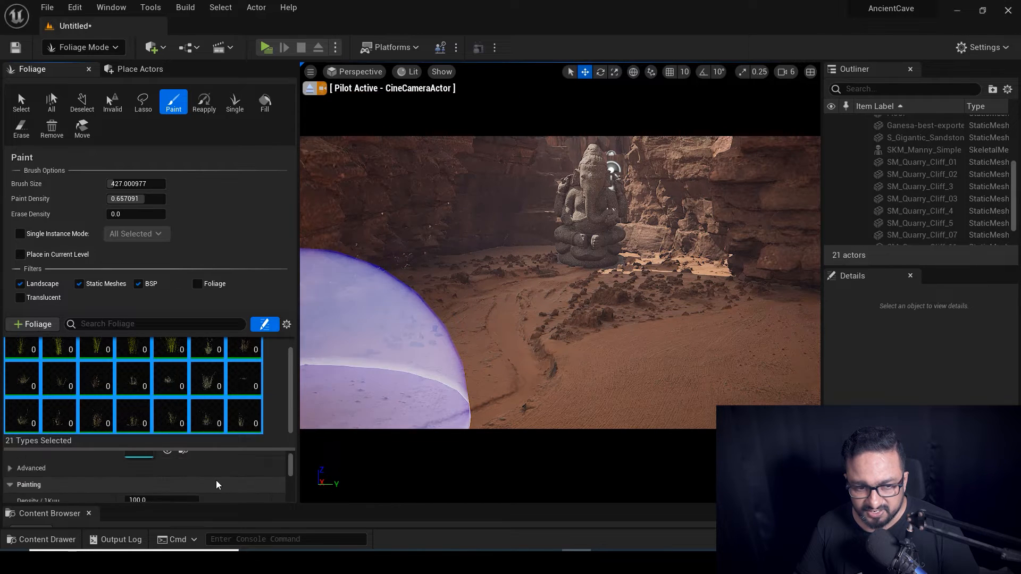
pyautogui.scroll(-6, 217, 477)
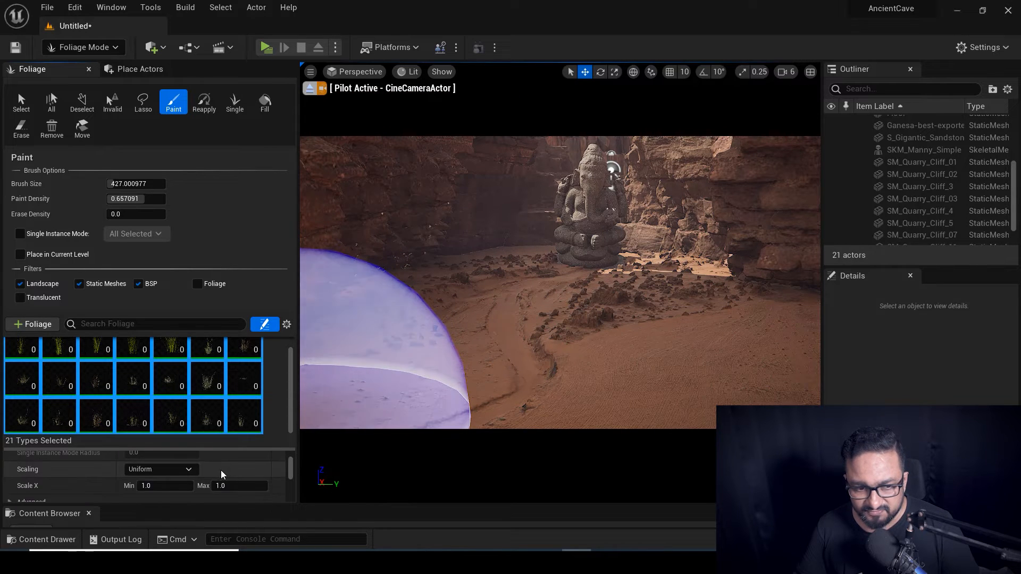
pyautogui.scroll(-4, 217, 476)
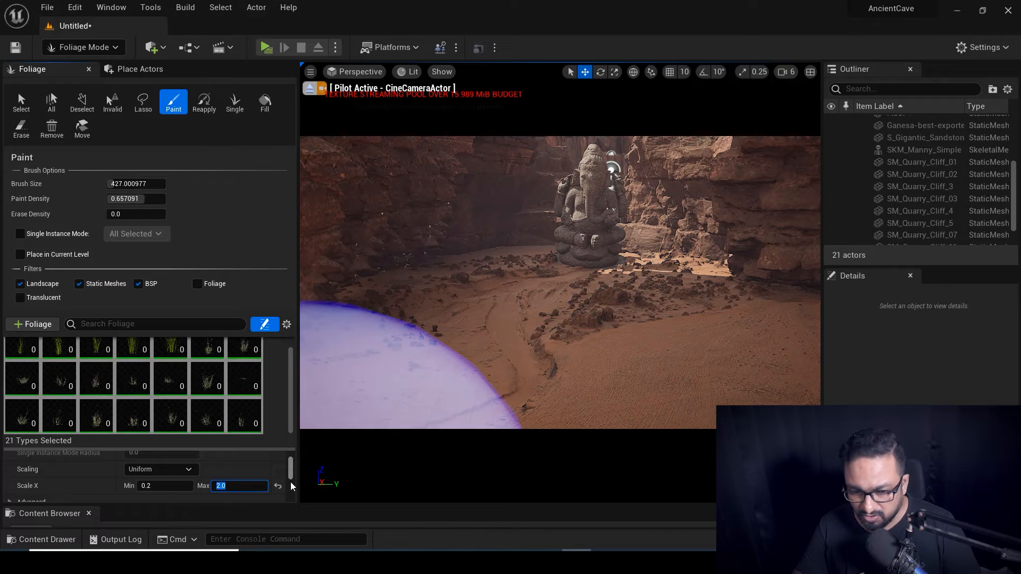
pyautogui.press('Return')
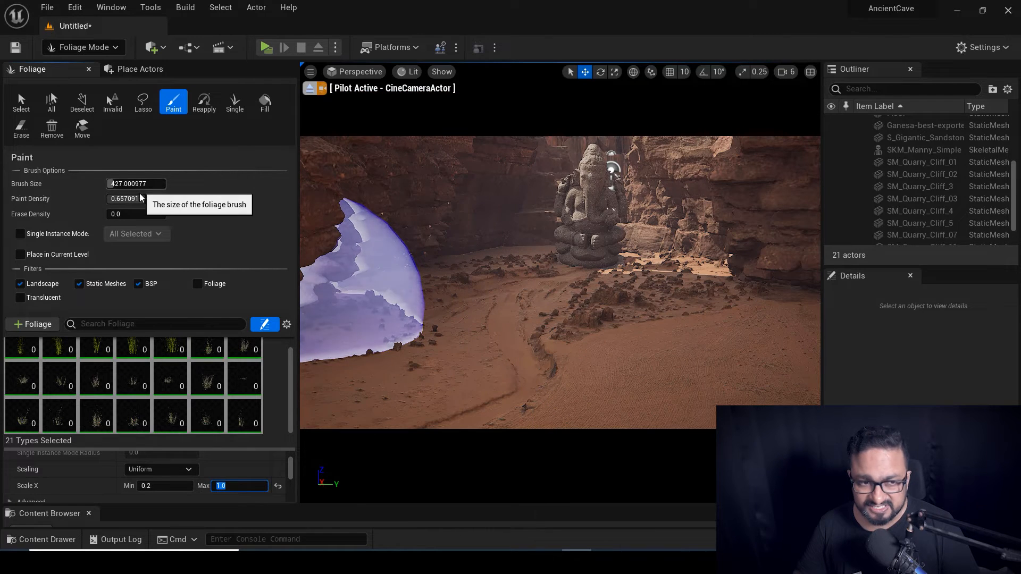
pyautogui.moveTo(136, 183); pyautogui.dragTo(116, 183)
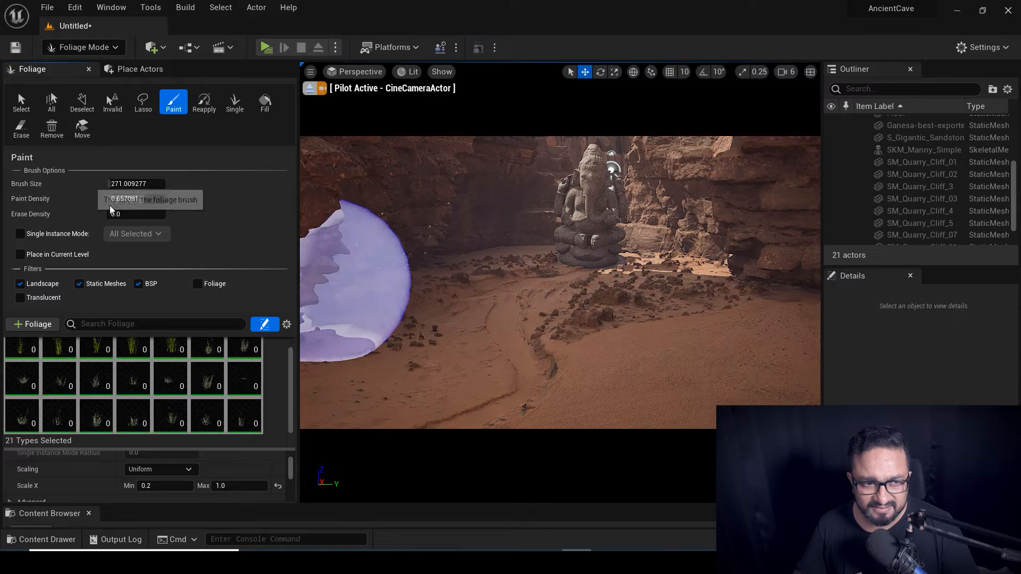
# Leave the cine camera view and paint grass around the statue's base and the ground to its right.
pyautogui.click(310, 88)
pyautogui.moveTo(560, 281); pyautogui.dragTo(561, 281, button='right')
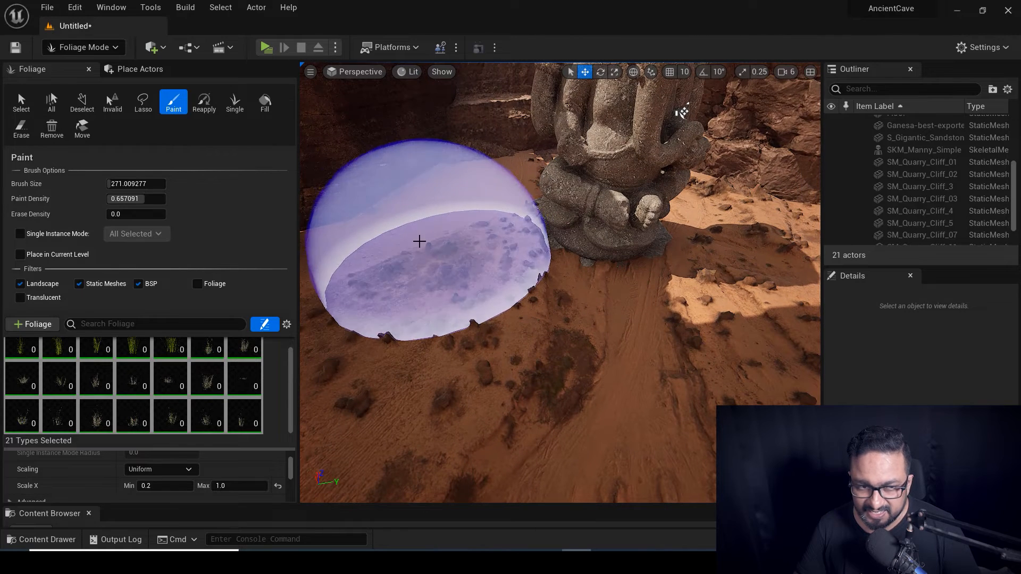
pyautogui.moveTo(136, 184)
pyautogui.mouseDown()
pyautogui.moveTo(118, 183)
pyautogui.moveTo(132, 184)
pyautogui.mouseUp()
pyautogui.moveTo(388, 289)
pyautogui.mouseDown()
pyautogui.moveTo(490, 149)
pyautogui.moveTo(540, 349)
pyautogui.moveTo(690, 349)
pyautogui.mouseUp()
pyautogui.moveTo(690, 348); pyautogui.dragTo(690, 349, button='right')
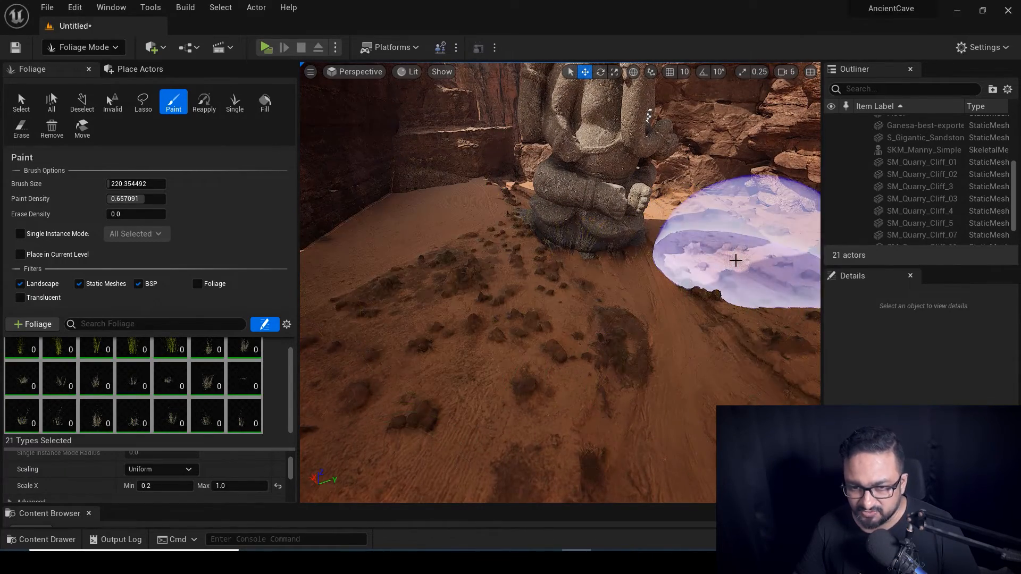
# Lower the minimum random scale to 0.01 and paint more grass across the canyon floor.
pyautogui.click(165, 486)
pyautogui.write('0.01')
pyautogui.press('Return')
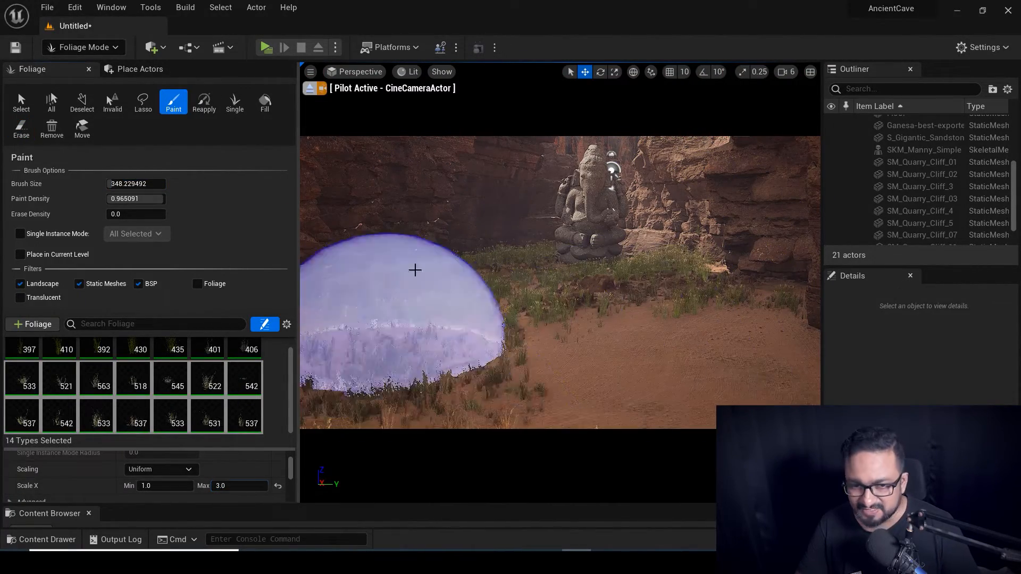
pyautogui.moveTo(415, 269); pyautogui.dragTo(460, 281)
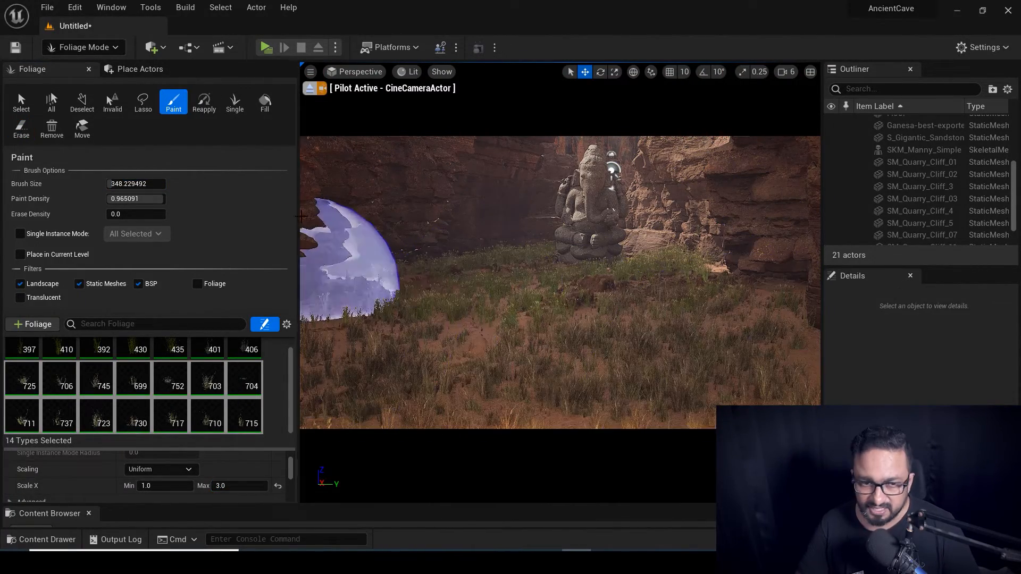
# Narrow the foliage panel and switch back to Select Mode.
pyautogui.moveTo(297, 220); pyautogui.dragTo(217, 240)
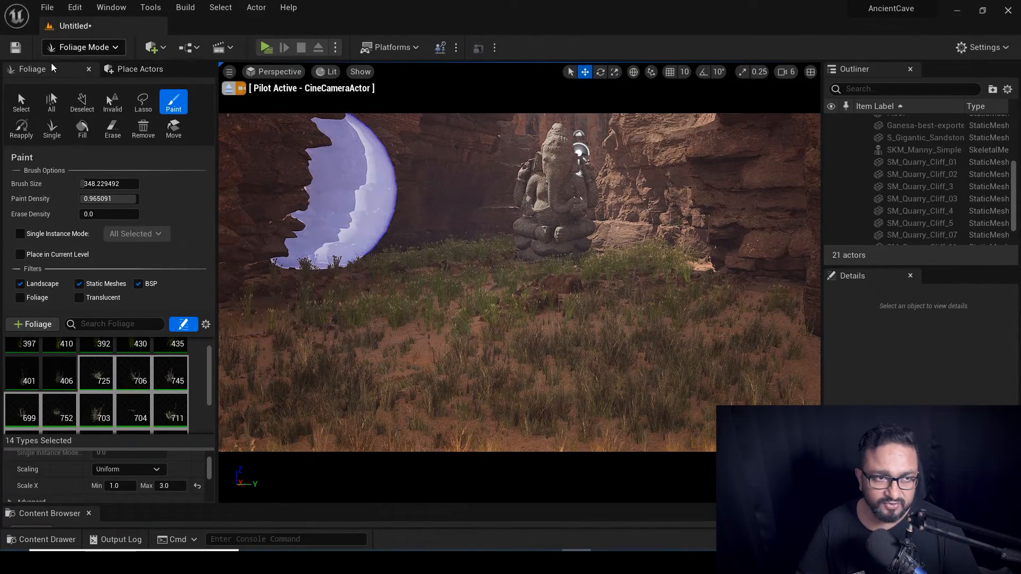
pyautogui.click(83, 49)
pyautogui.click(81, 67)
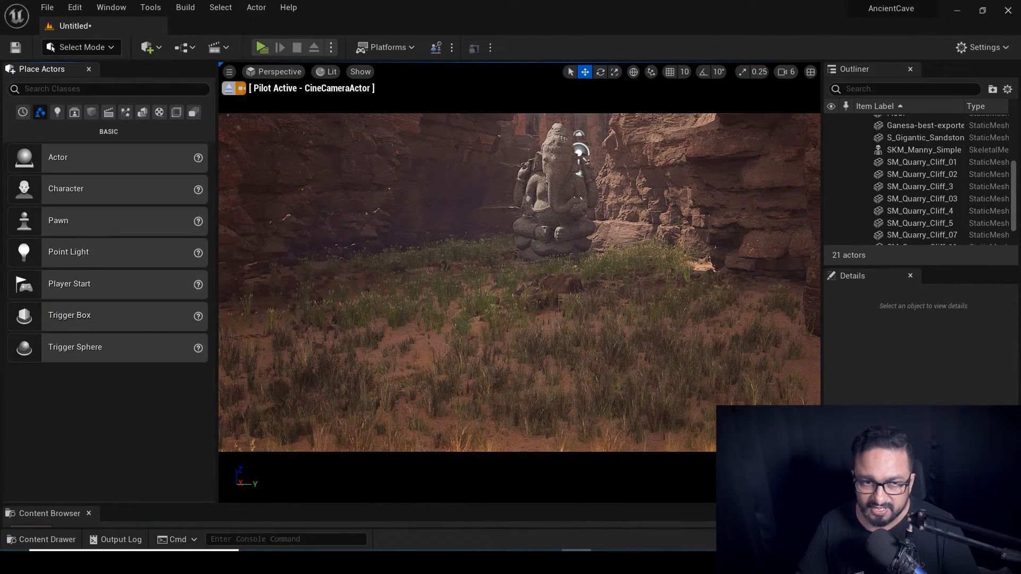
# Stop piloting the cine camera and fly through the rock arch toward the statue.
pyautogui.click(229, 89)
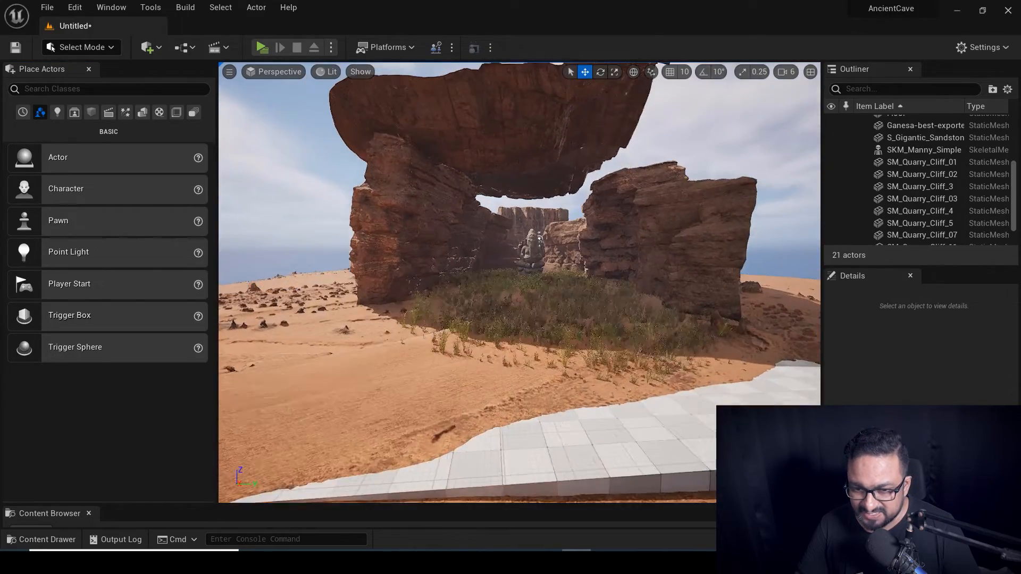
pyautogui.press('Up')
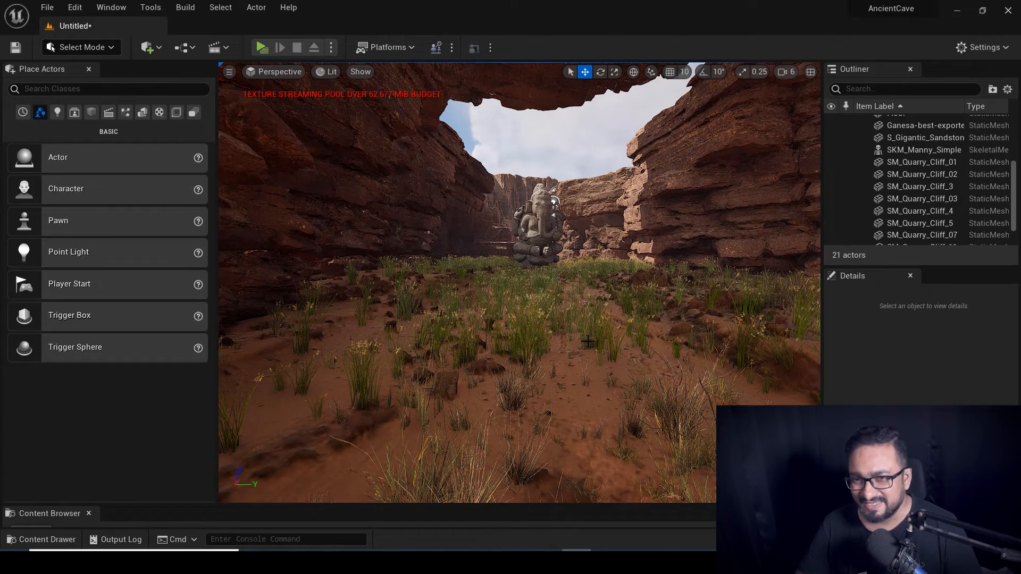
pyautogui.moveTo(555, 317); pyautogui.dragTo(555, 317, button='right')
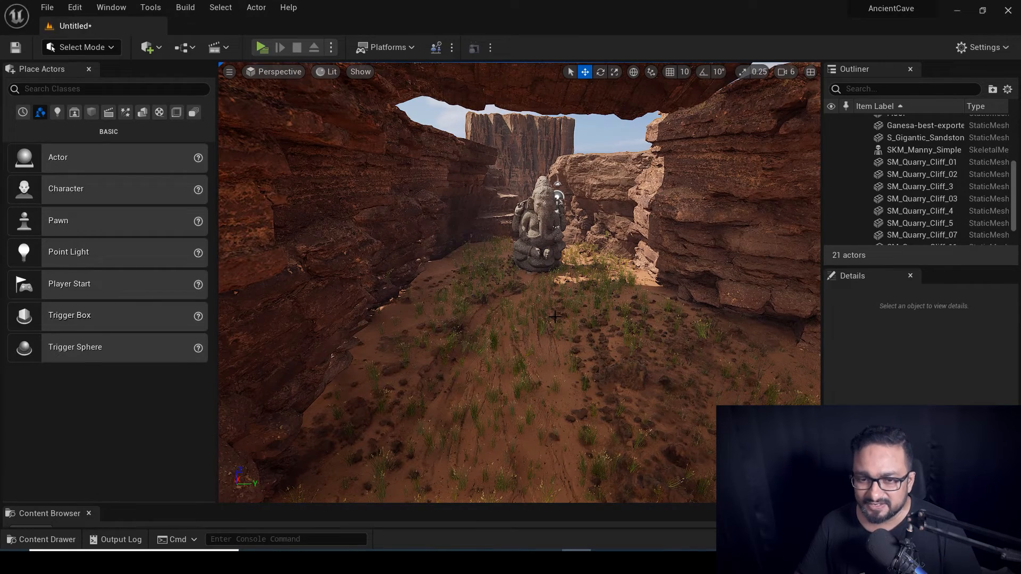
pyautogui.moveTo(600, 346); pyautogui.dragTo(599, 346, button='right')
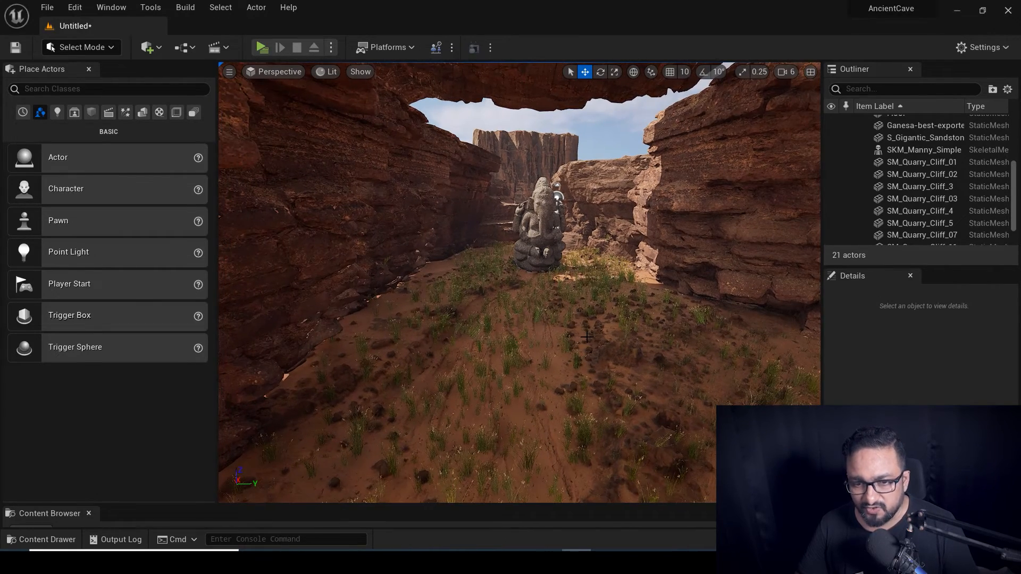
# Bring up the Content Drawer and drag its top edge up to enlarge it.
pyautogui.hotkey('ctrl', 'space')
pyautogui.moveTo(351, 448); pyautogui.dragTo(372, 344)
pyautogui.scroll(3, 76, 420)
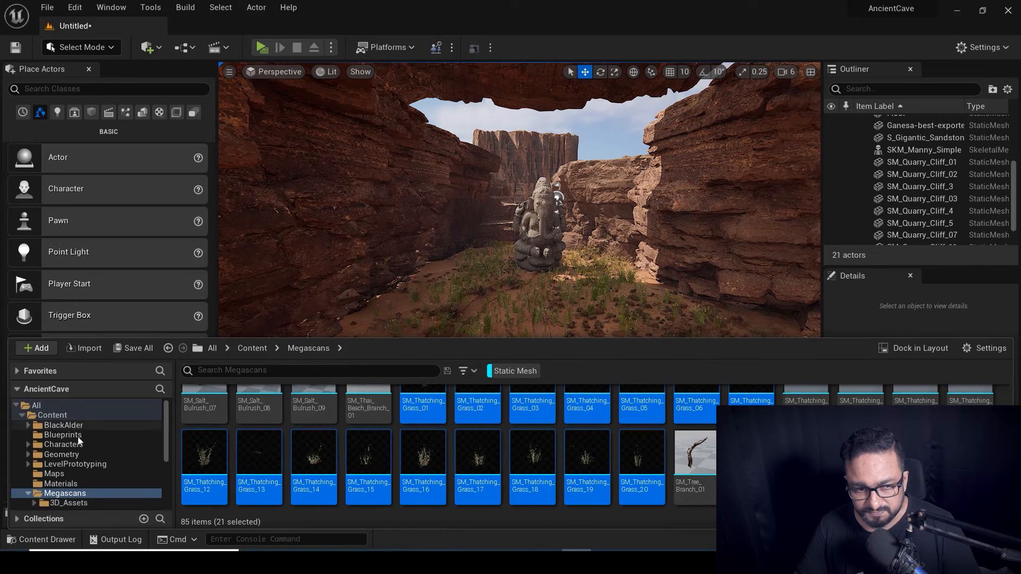
# Open the BlackAlder folder and drag SM_BlackAlder_Field_03 into the canyon in front of the cliffs.
pyautogui.click(54, 426)
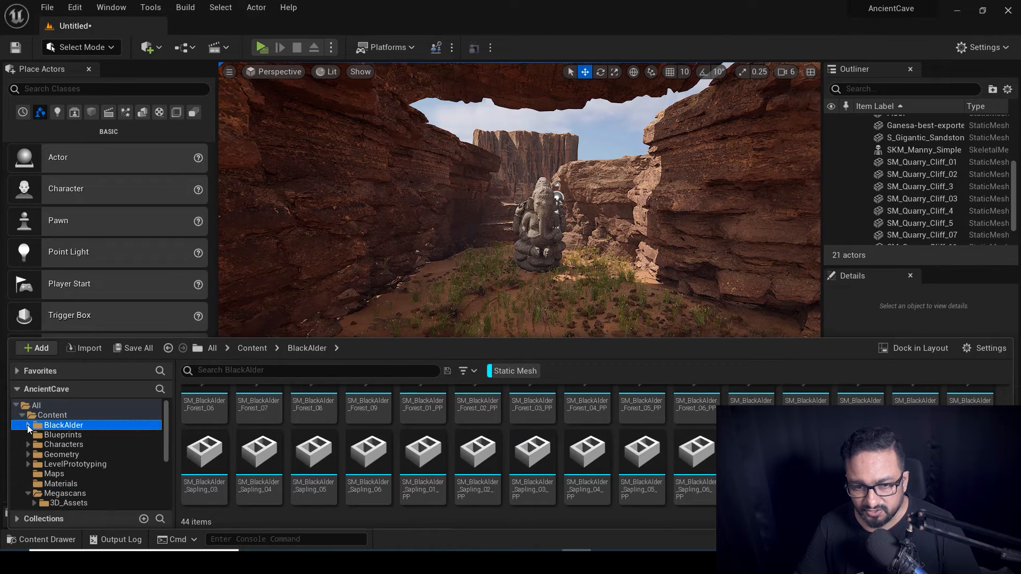
pyautogui.scroll(1, 510, 436)
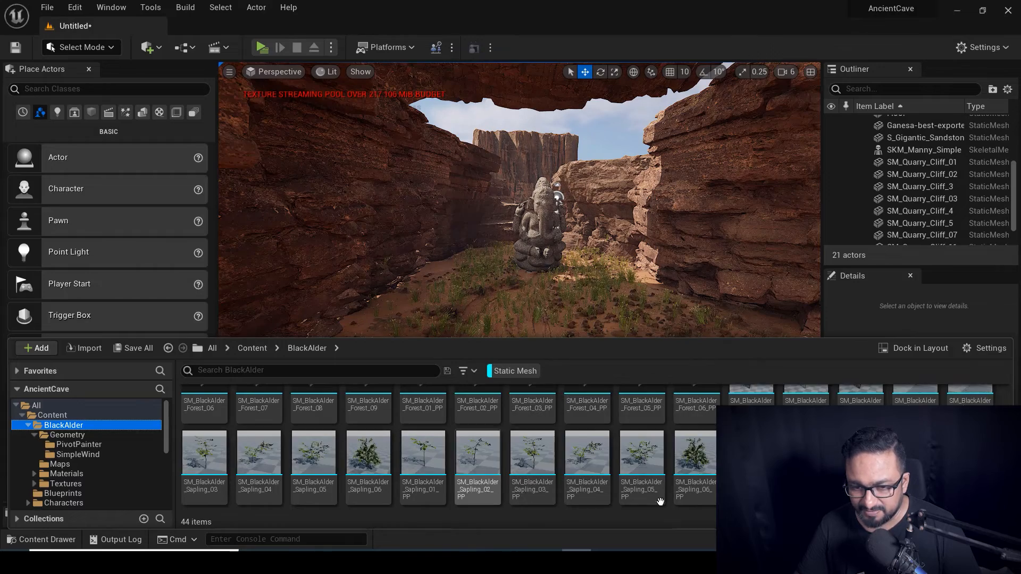
pyautogui.scroll(1, 528, 467)
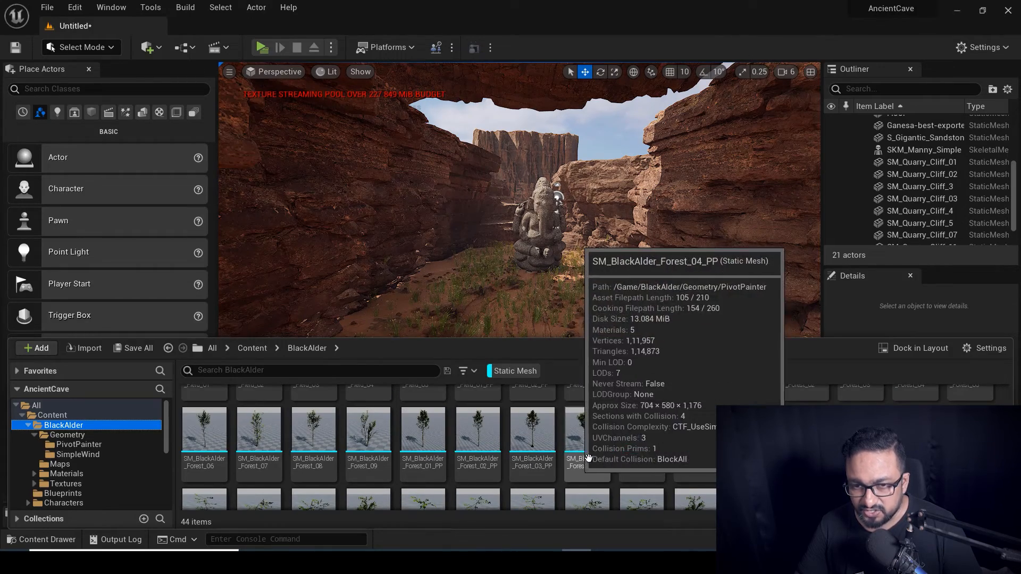
pyautogui.moveTo(536, 233); pyautogui.dragTo(277, 186, button='right')
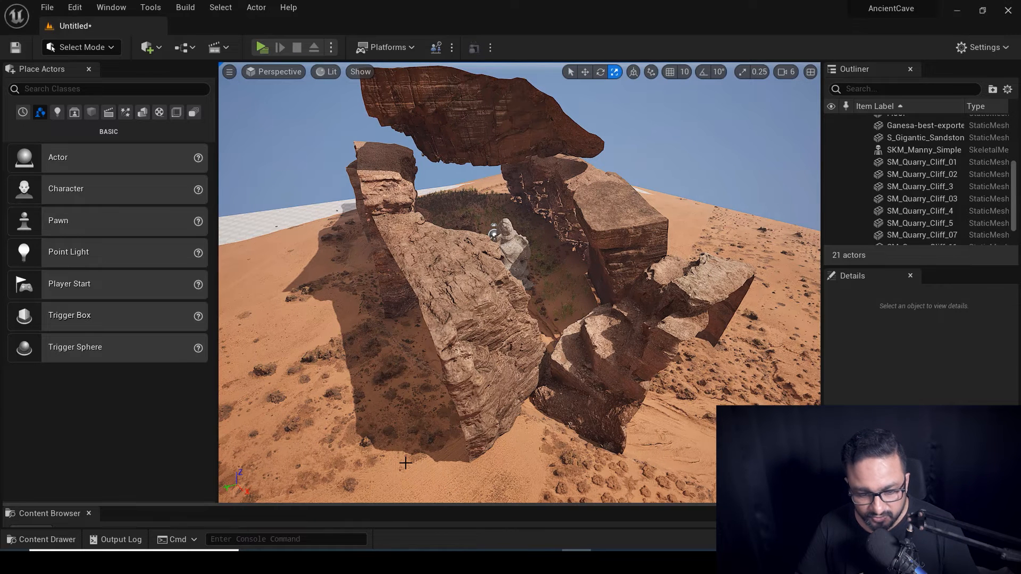
pyautogui.hotkey('ctrl', 'space')
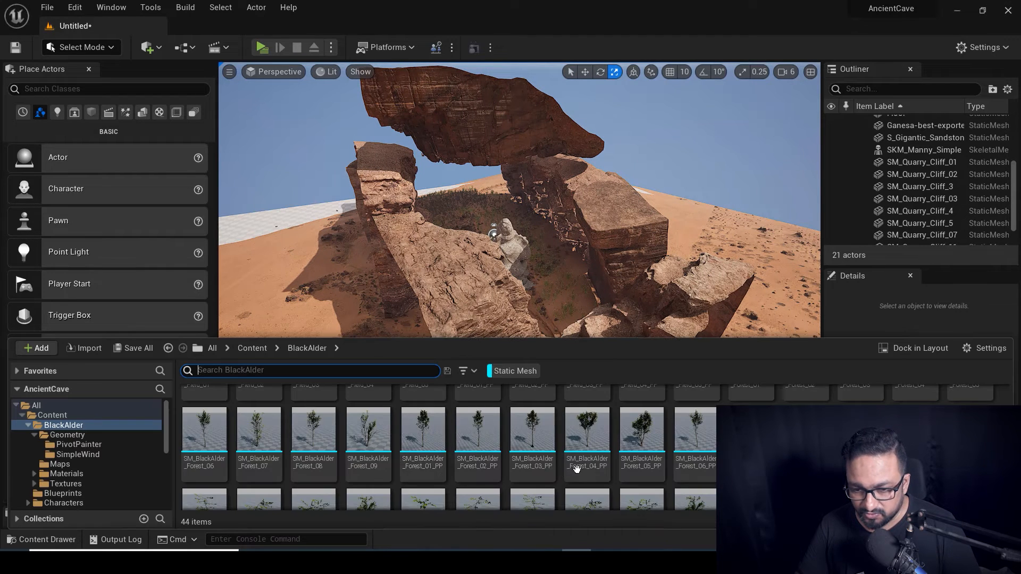
pyautogui.scroll(1, 577, 468)
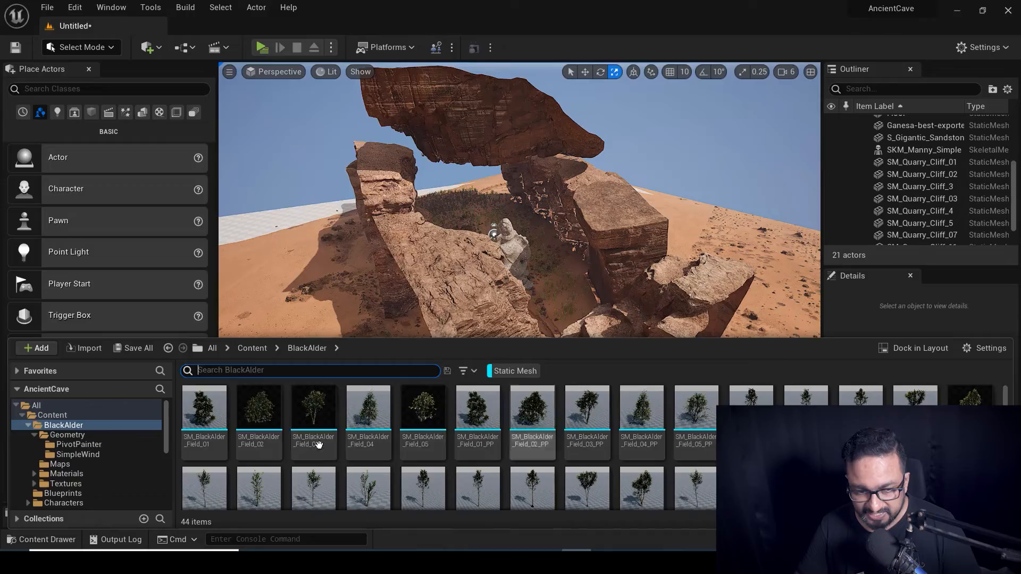
pyautogui.moveTo(318, 444); pyautogui.dragTo(561, 394)
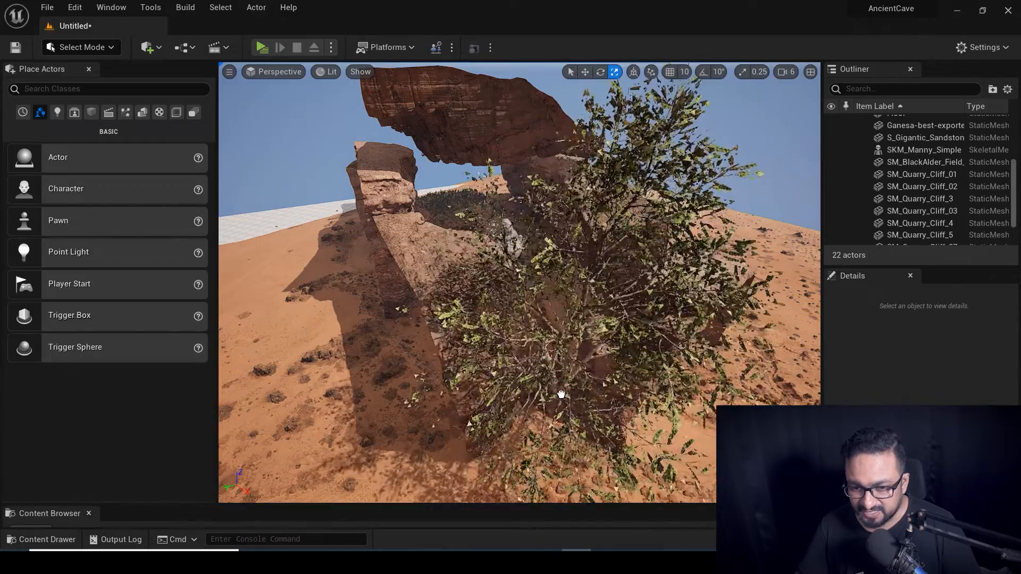
# Select and focus the new alder tree, then look through the CineCameraActor.
pyautogui.click(561, 394)
pyautogui.press('f')
pyautogui.moveTo(520, 282); pyautogui.dragTo(463, 219, button='right')
pyautogui.click(269, 74)
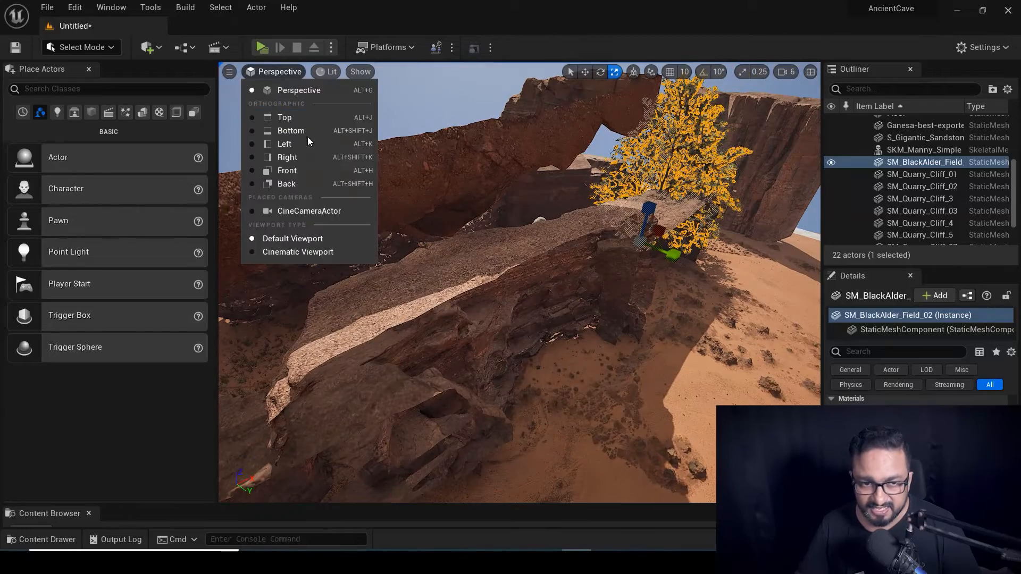
pyautogui.click(315, 211)
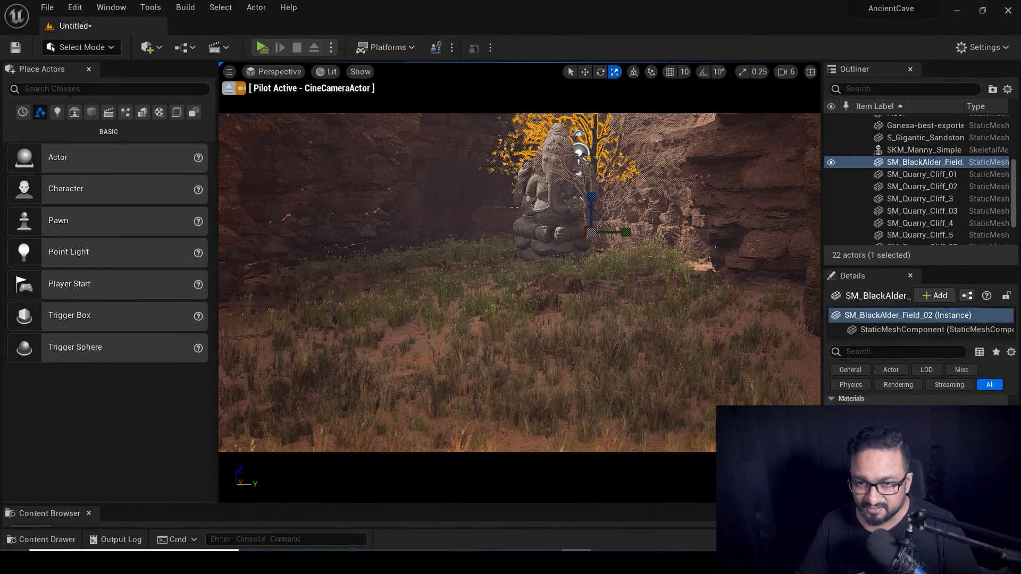
# Move, resize and rotate the alder tree to sit beside the Ganesha statue in shot.
pyautogui.hotkey('ctrl', 'z')
pyautogui.hotkey('ctrl', 'y')
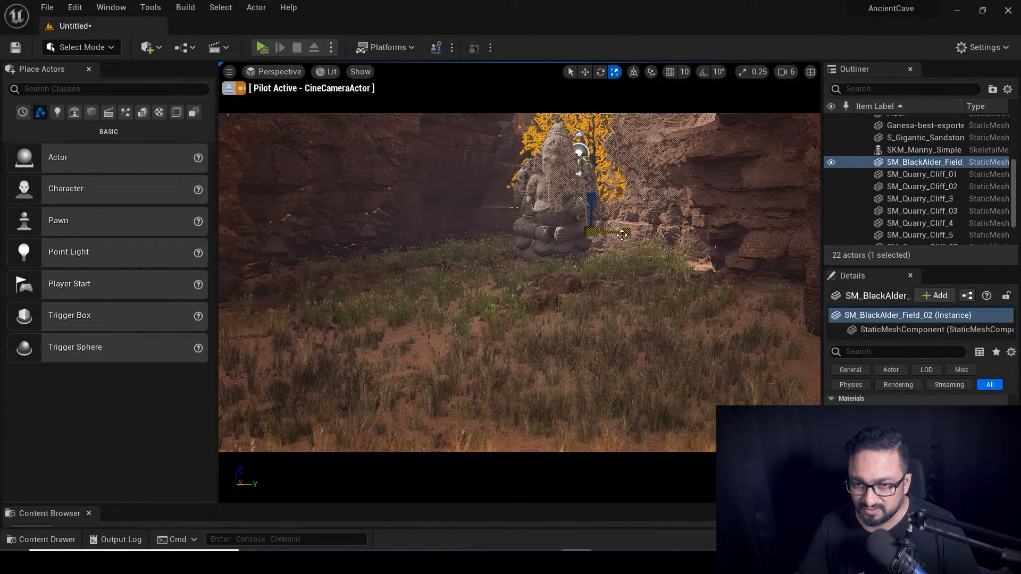
pyautogui.press('w')
pyautogui.press('f')
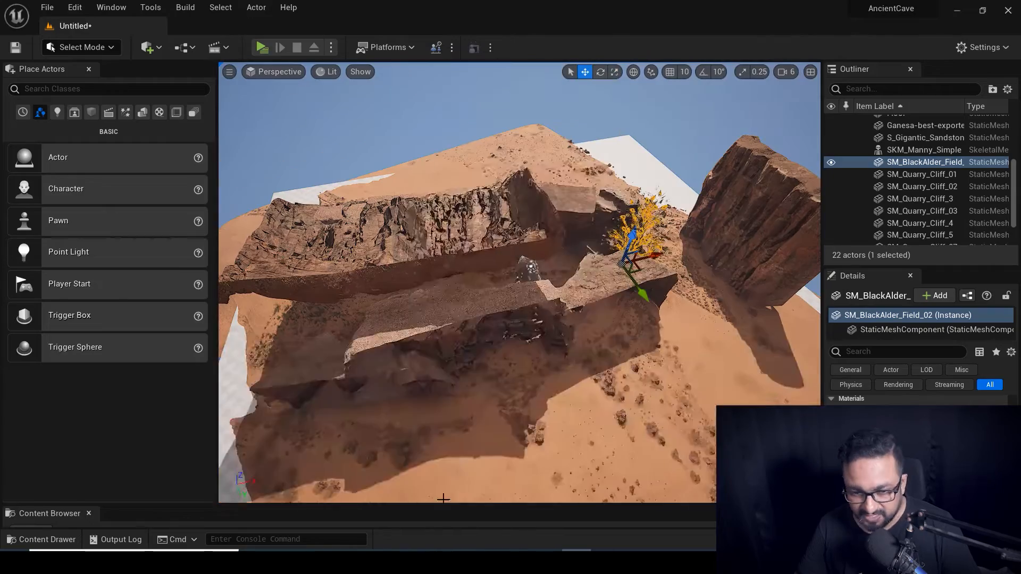
pyautogui.hotkey('ctrl', 'b')
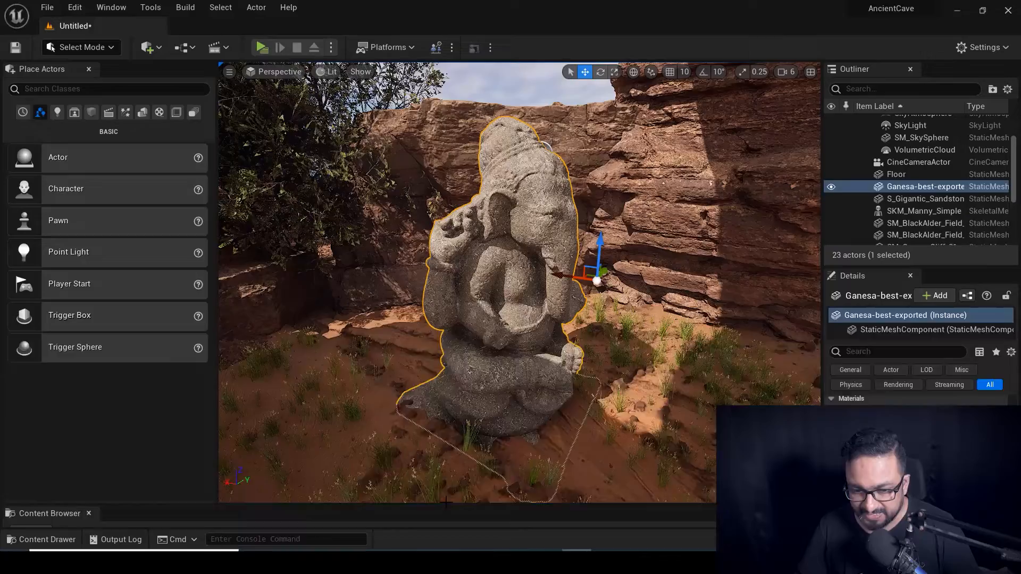
pyautogui.hotkey('ctrl', 'space')
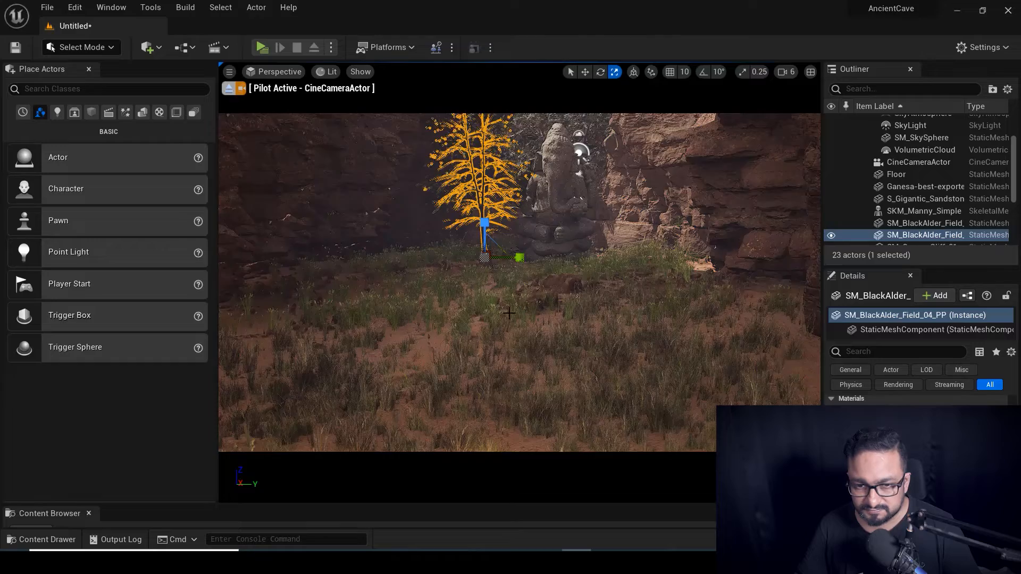
pyautogui.press('e')
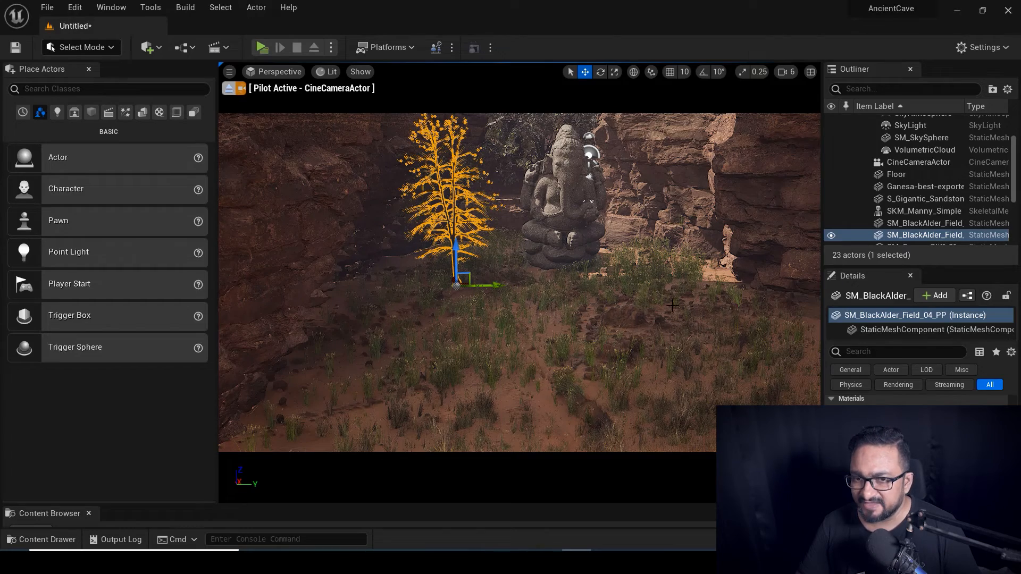
# Leave the cine camera, fly out to a wider view of the rock arch, and bring up the Content Drawer.
pyautogui.click(234, 88)
pyautogui.moveTo(520, 282); pyautogui.dragTo(487, 282, button='right')
pyautogui.keyDown('alt'); pyautogui.moveTo(486, 282); pyautogui.dragTo(553, 273); pyautogui.keyUp('alt')
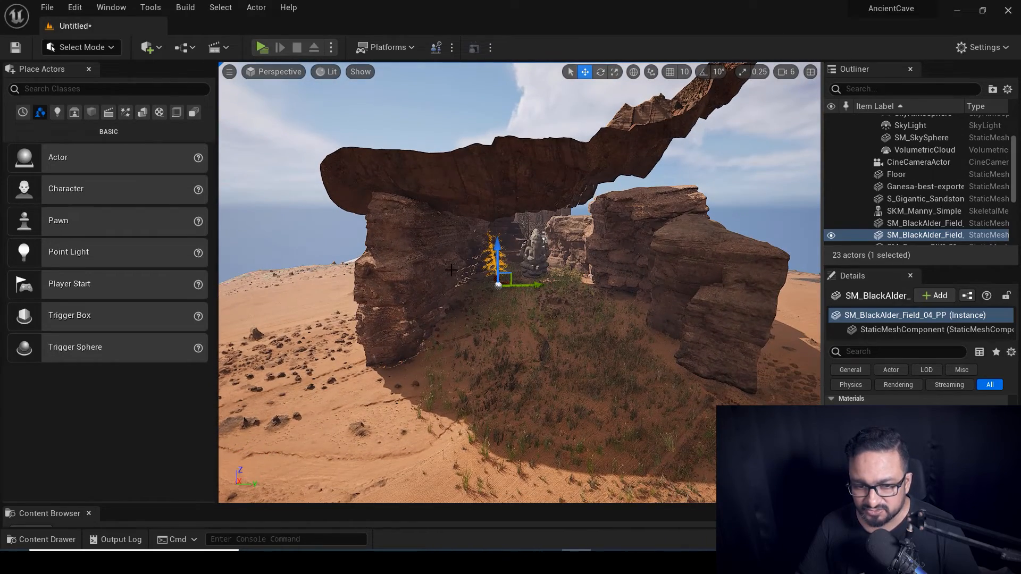
pyautogui.hotkey('ctrl', 'space')
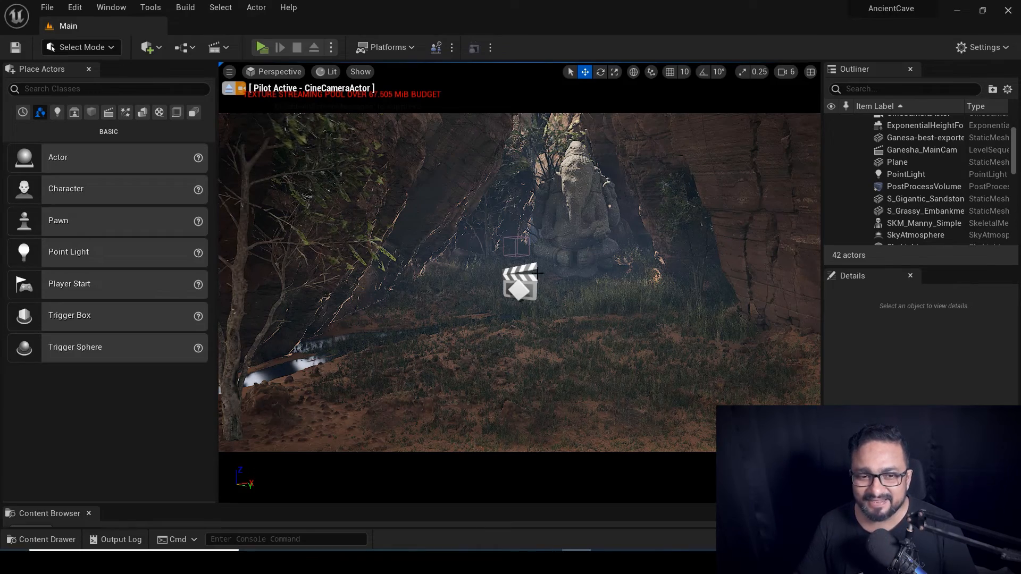
# Stop piloting, frame the Ganesha statue from the front, then pilot the CineCameraActor again.
pyautogui.click(230, 89)
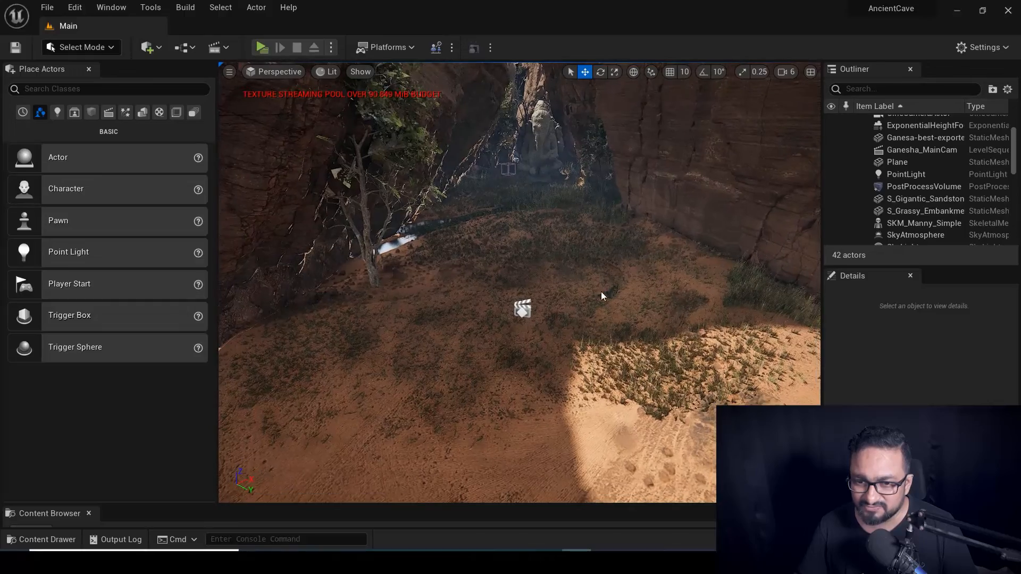
pyautogui.click(508, 170)
pyautogui.press('f')
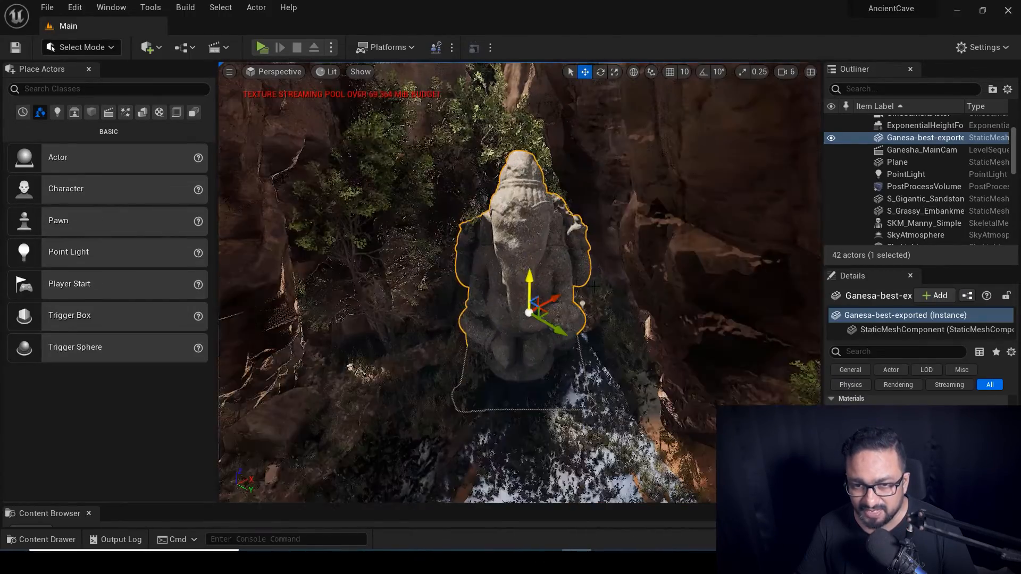
pyautogui.moveTo(653, 275)
pyautogui.keyDown('alt'); pyautogui.mouseDown()
pyautogui.moveTo(652, 239)
pyautogui.moveTo(653, 276)
pyautogui.mouseUp(); pyautogui.keyUp('alt')
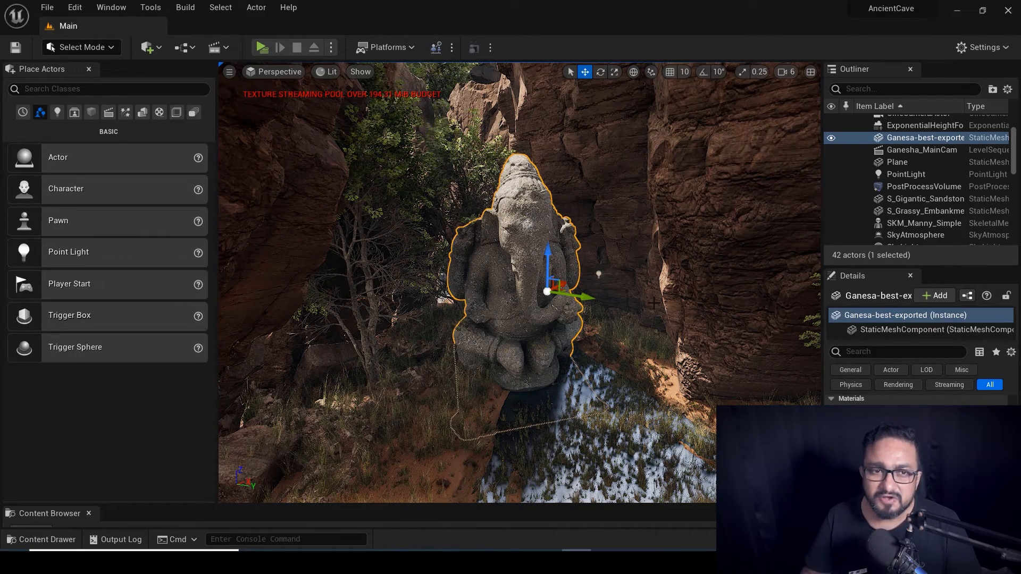
pyautogui.click(274, 71)
pyautogui.click(298, 211)
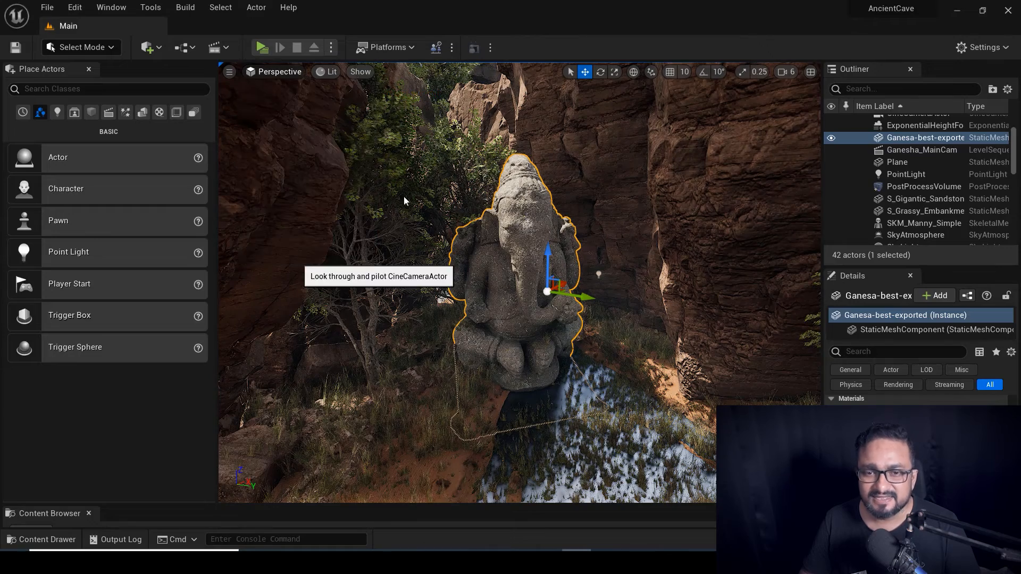